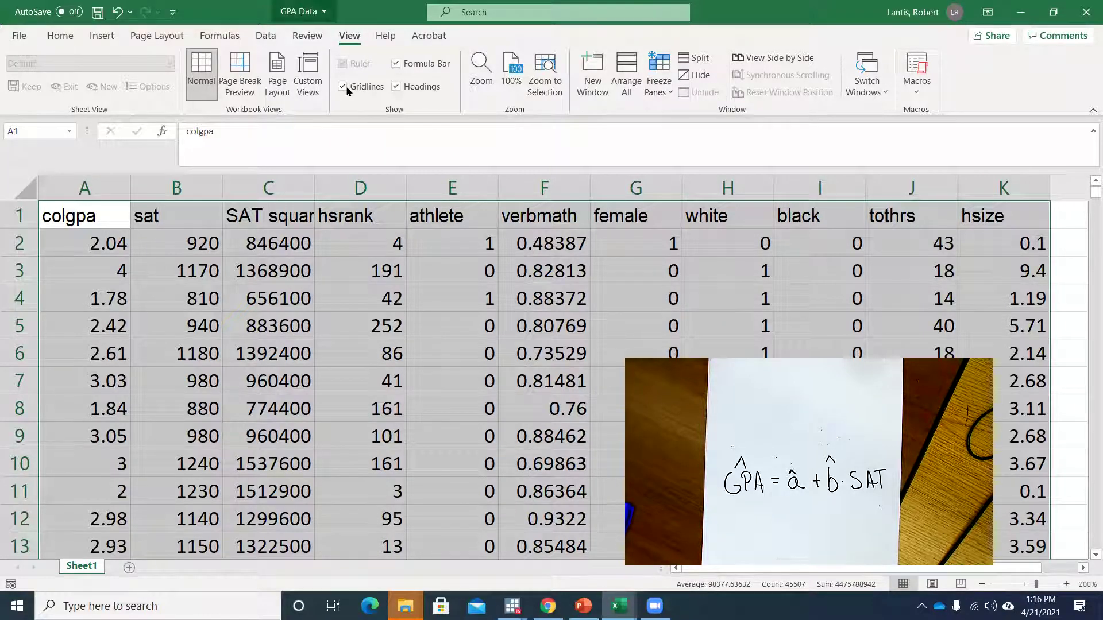
- Make sure the Analysis ToolPak is enabled among the Excel add-ins and bring up the data commands
left_click(20, 38)
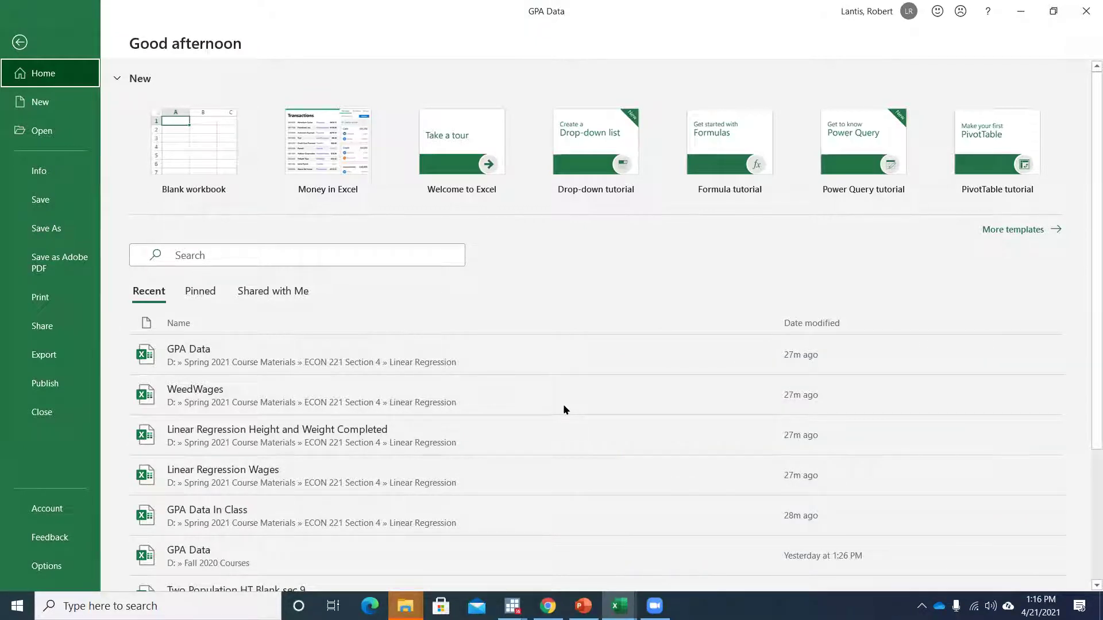
left_click(51, 562)
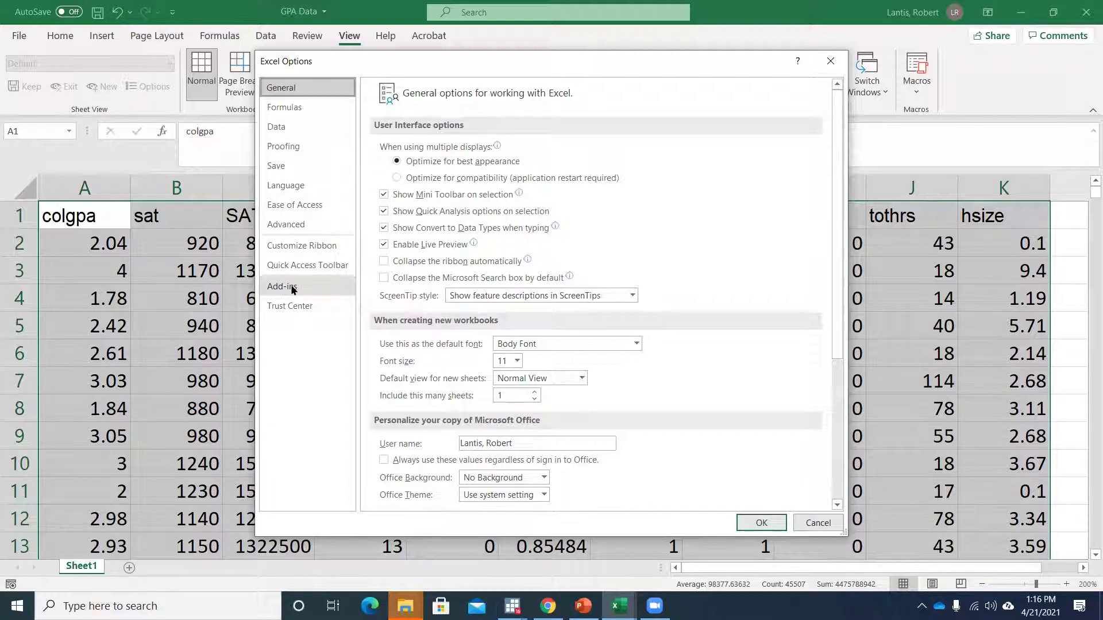
left_click(293, 287)
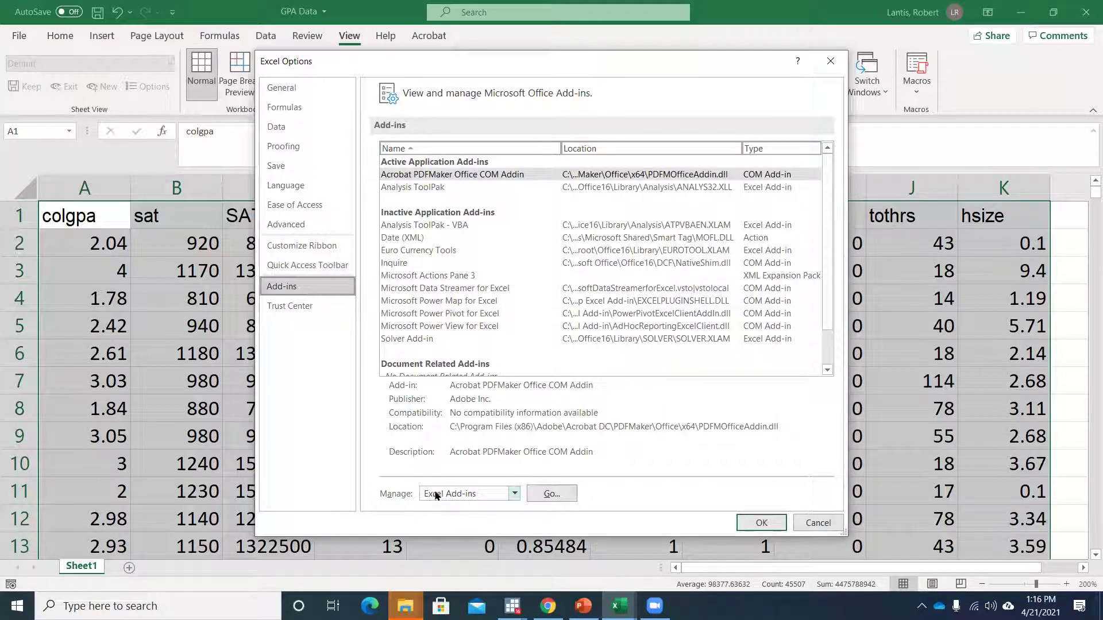
left_click(550, 495)
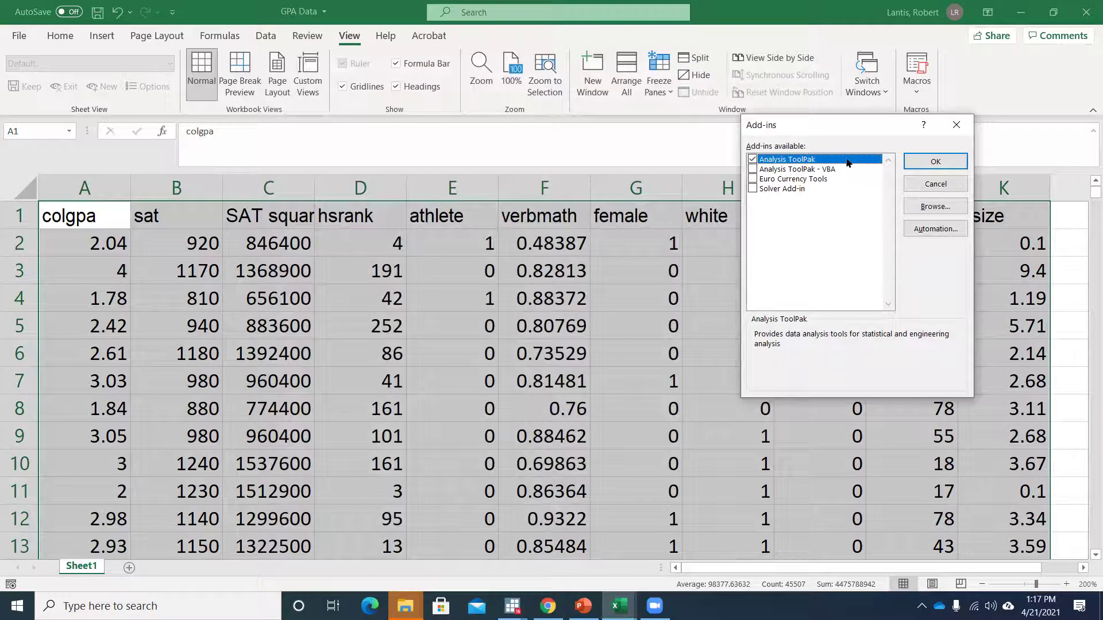
left_click(919, 155)
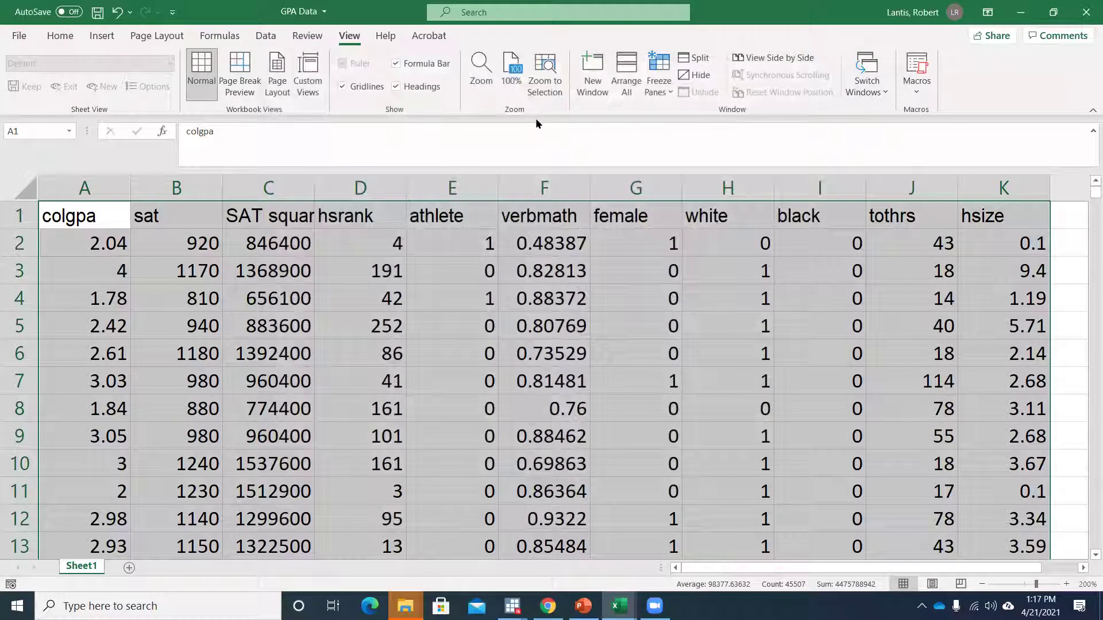
left_click(265, 35)
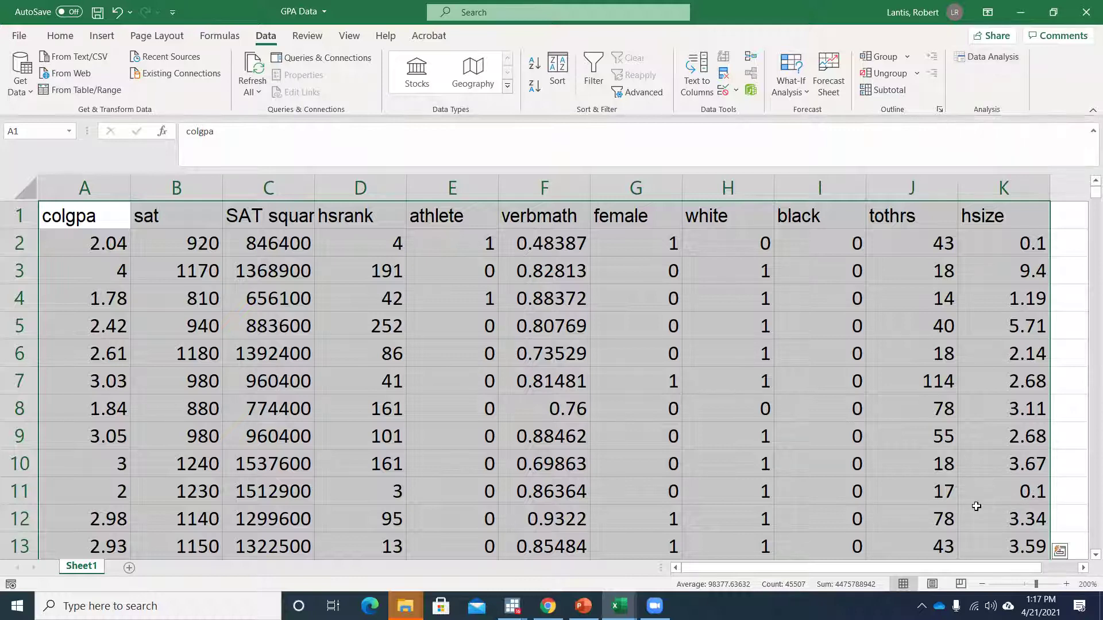
- Switch to the PowerPoint lecture, review the Excel Steps slide on running a regression, and return to the GPA Data workbook
left_click(583, 606)
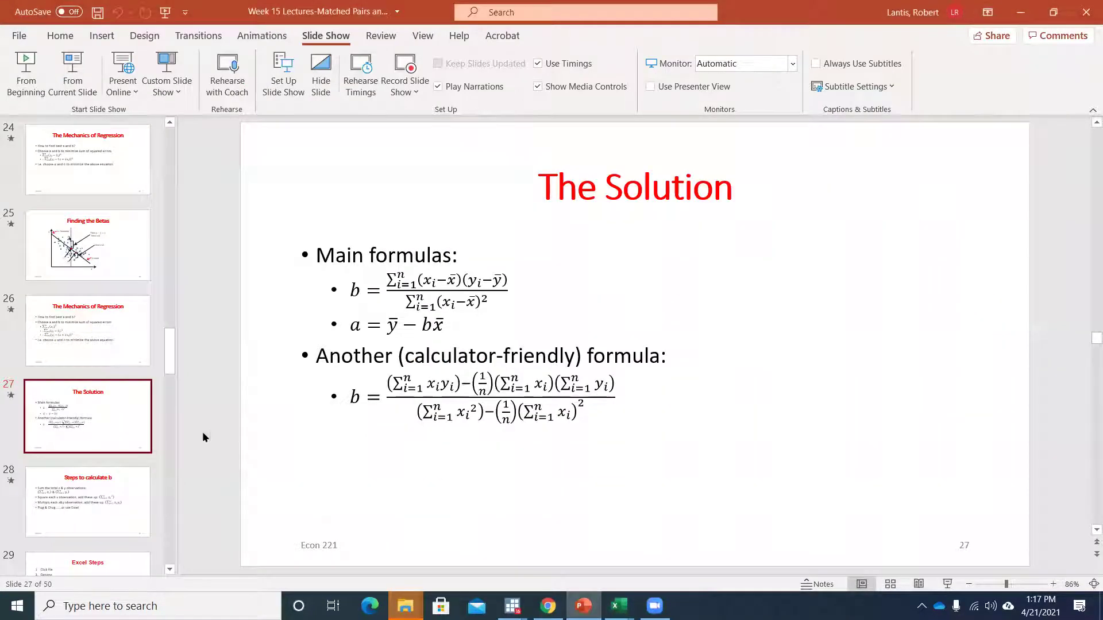
left_click_drag(171, 363, 169, 394)
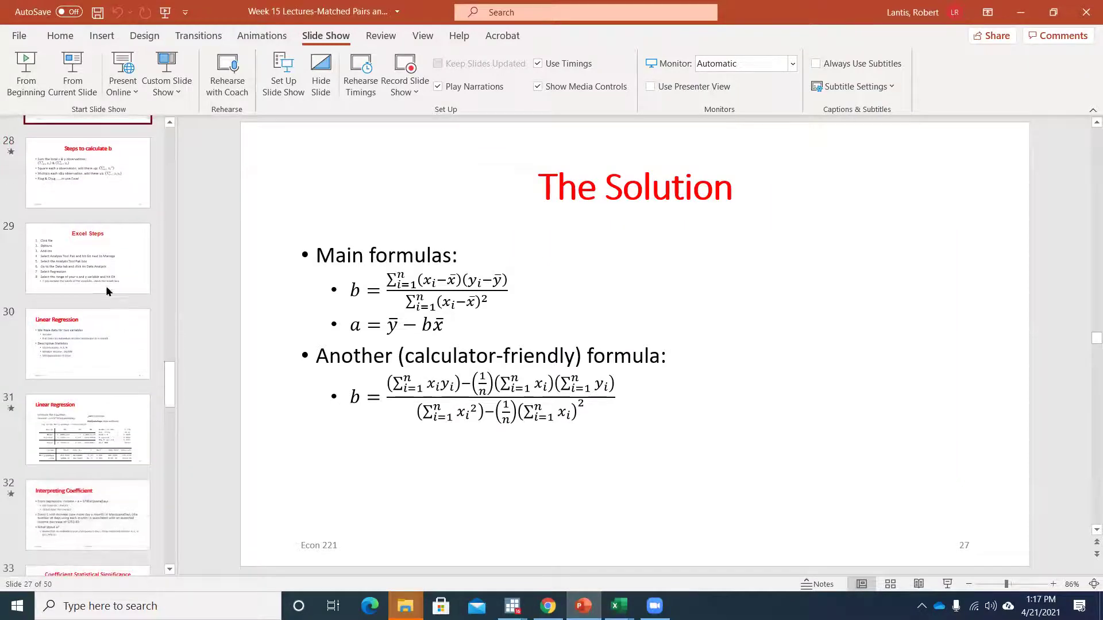
left_click(93, 263)
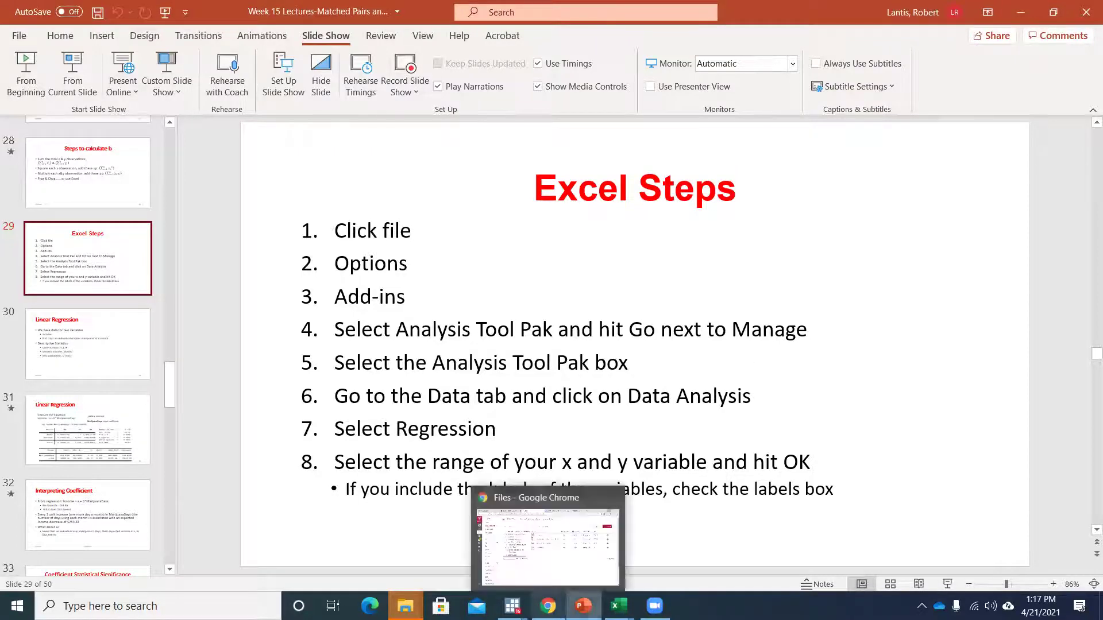
mouse_move(619, 606)
left_click(747, 532)
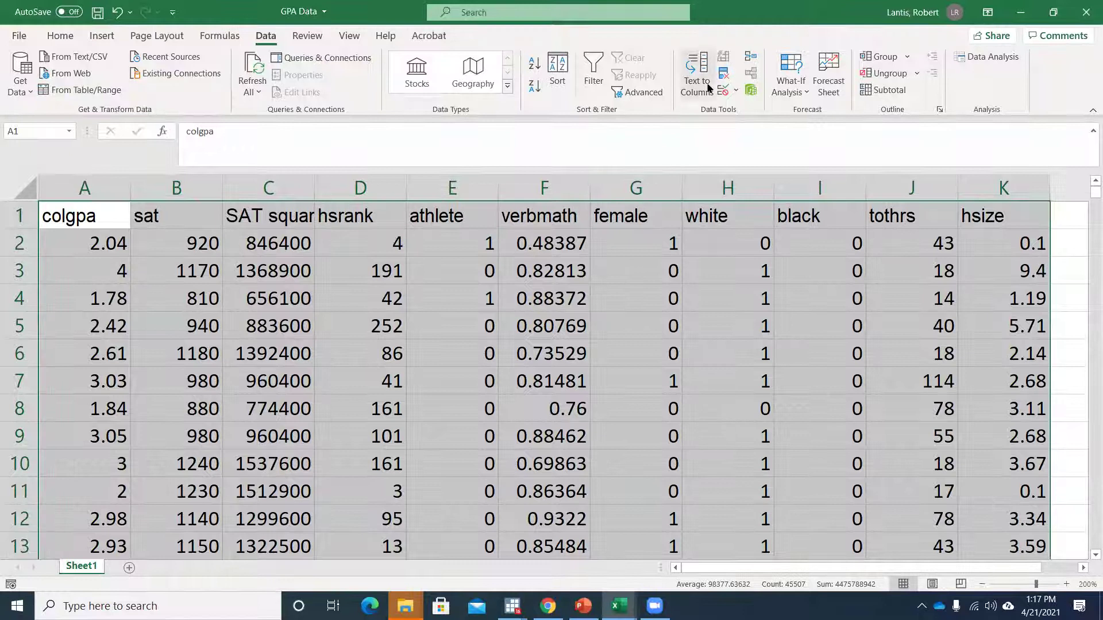
- Open the Regression tool from the Data Analysis tools
left_click(570, 80)
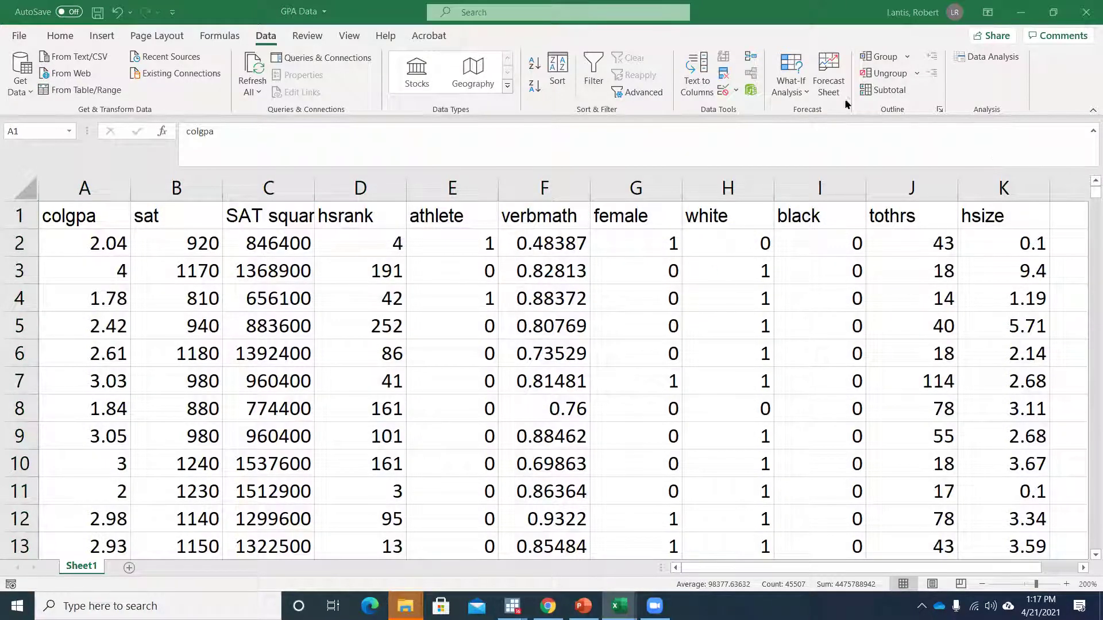
left_click(975, 56)
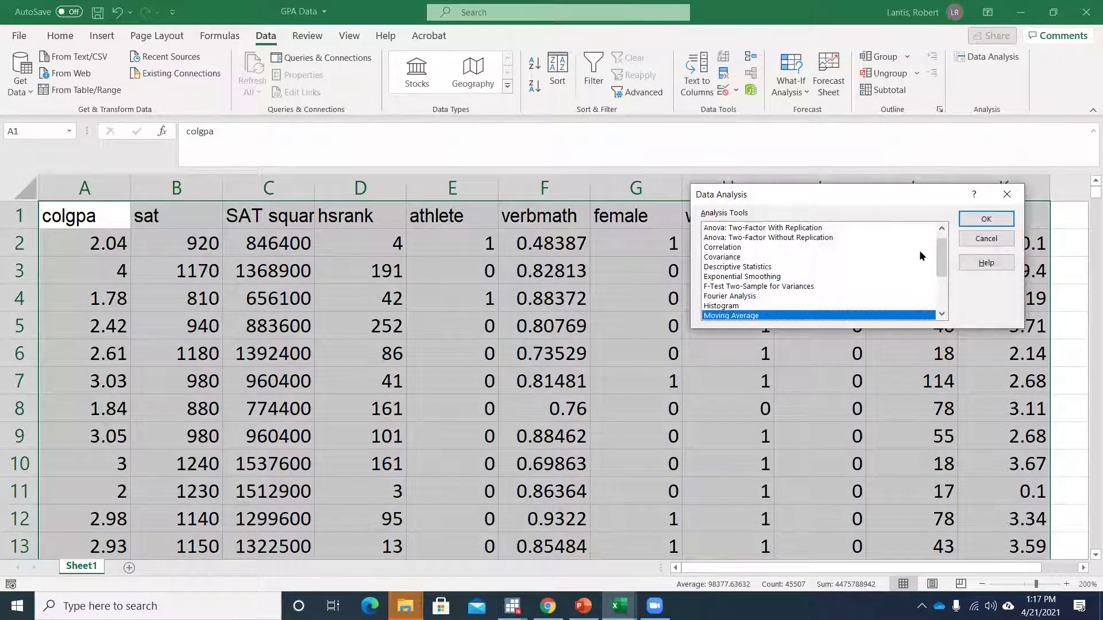
left_click_drag(940, 253, 940, 285)
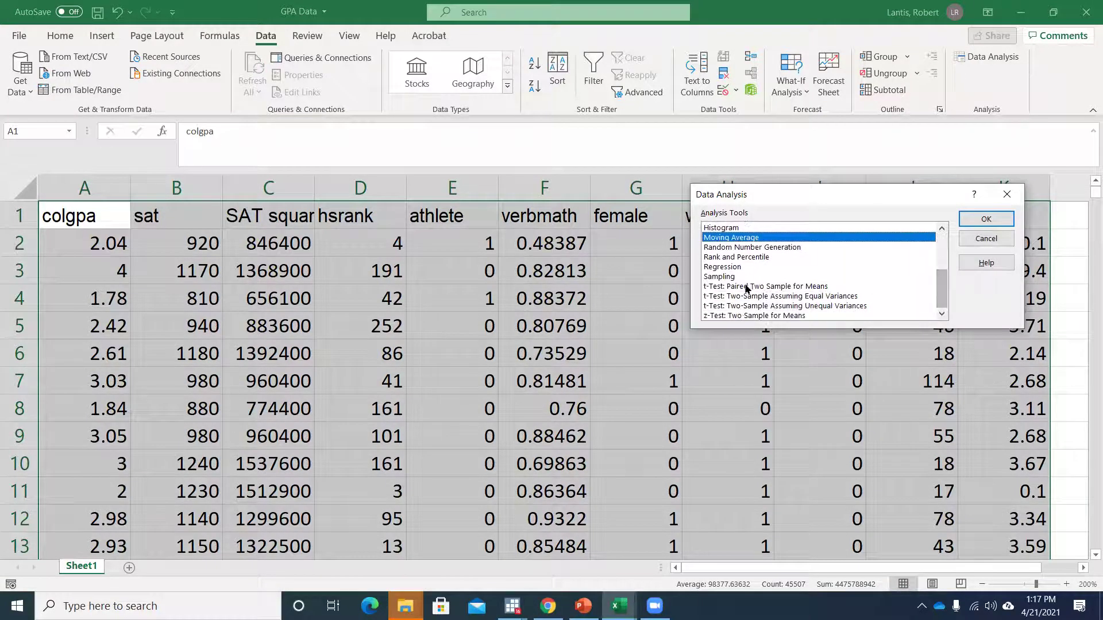
left_click(739, 267)
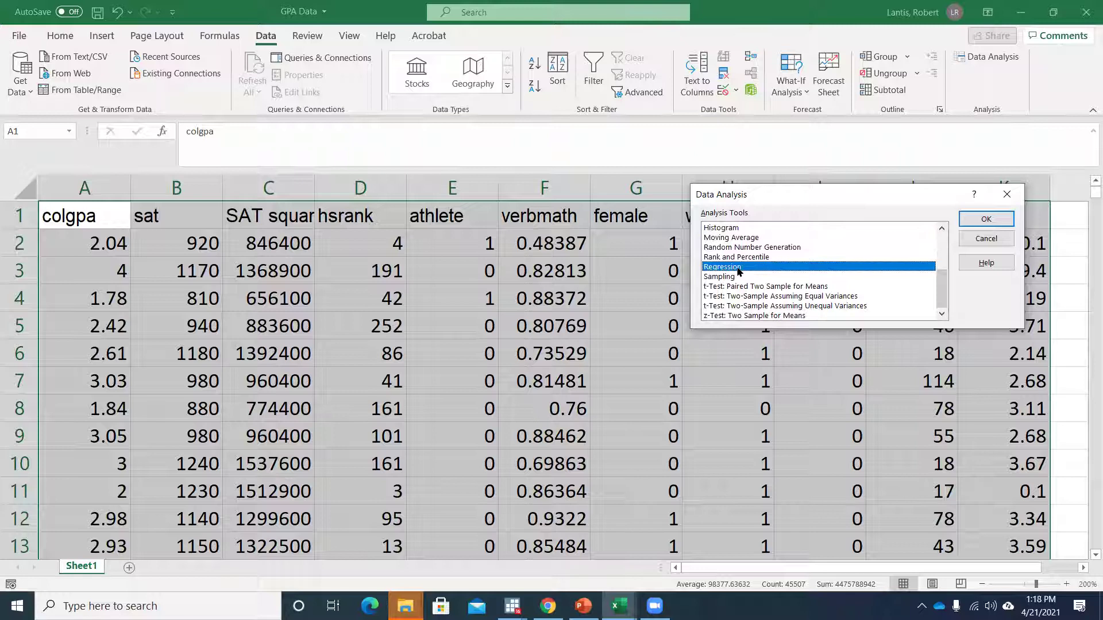
left_click(976, 218)
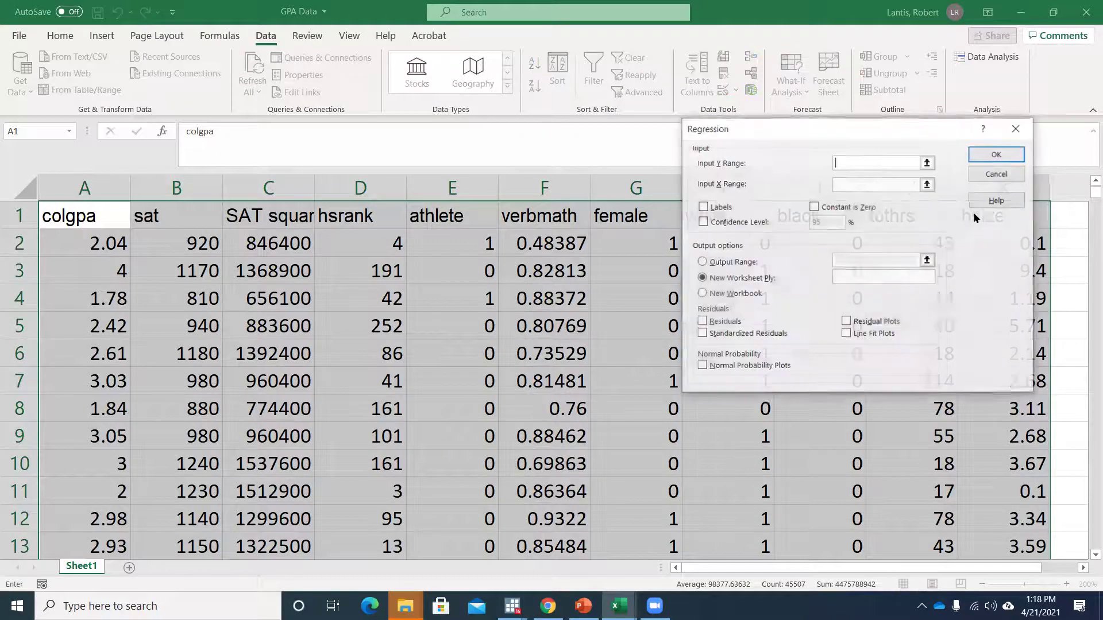
- Set the regression's Input Y Range to the colgpa column including its header, $A$1:$A$4137
left_click(926, 163)
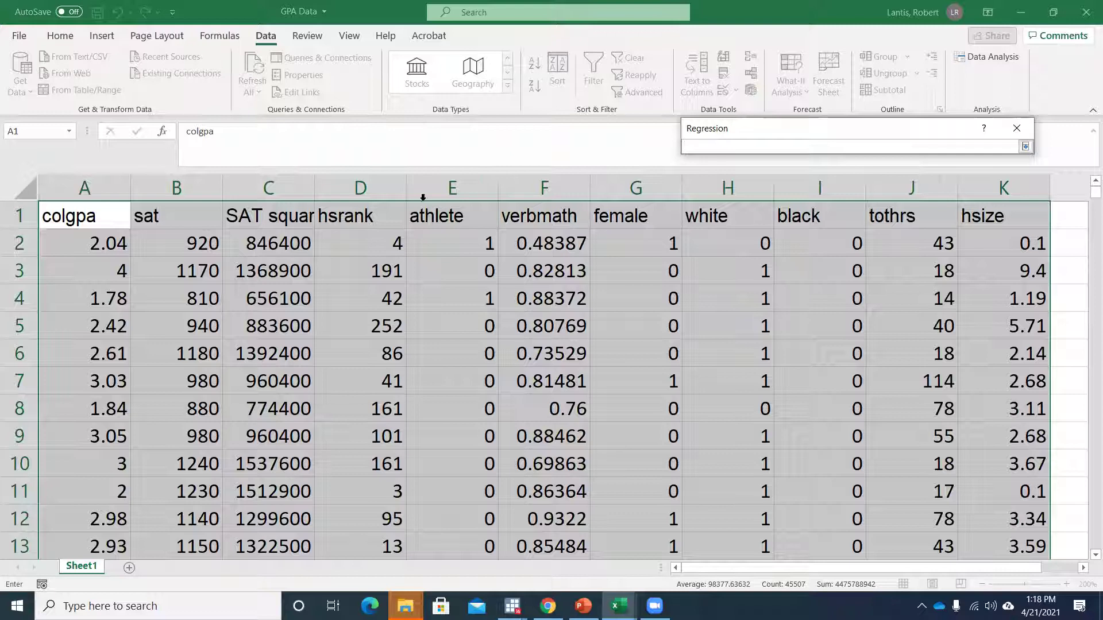
left_click(84, 215)
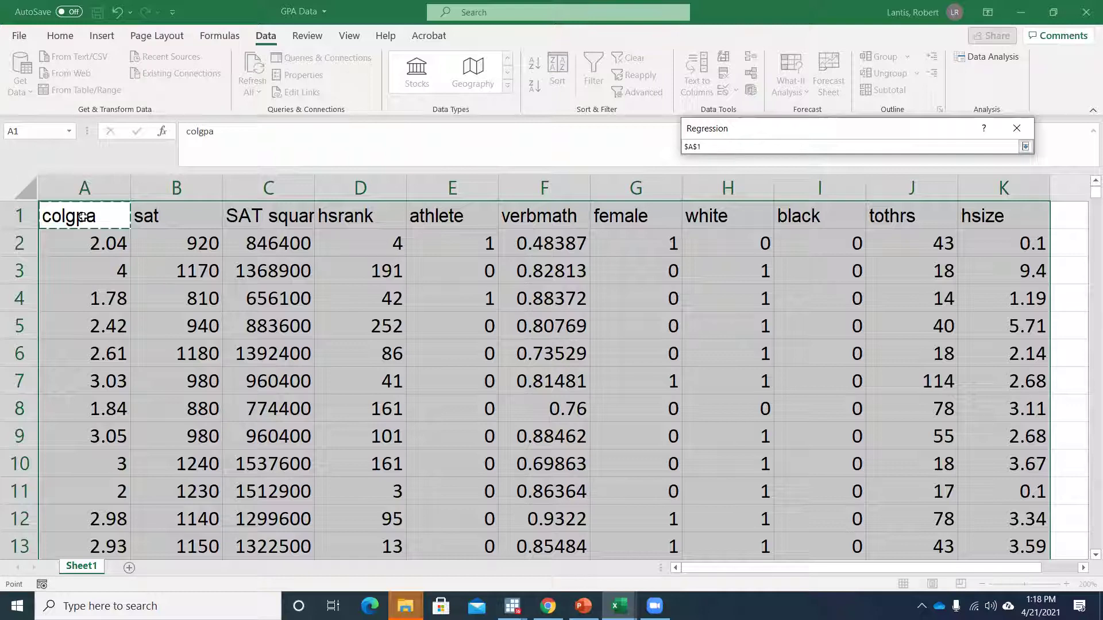
key("ctrl+shift+Down")
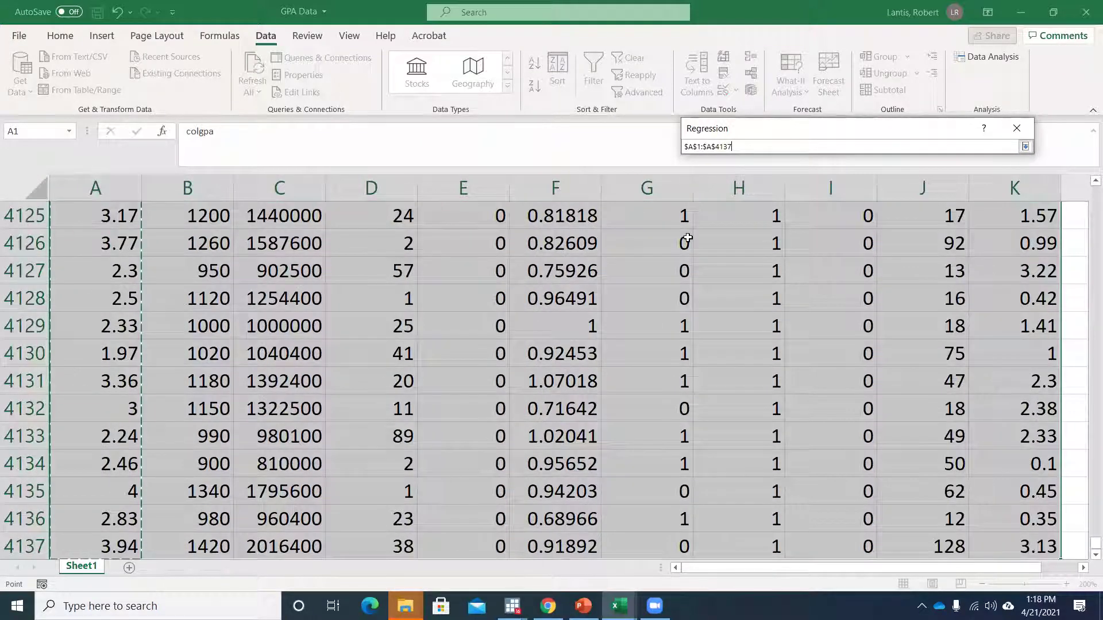
left_click(1025, 147)
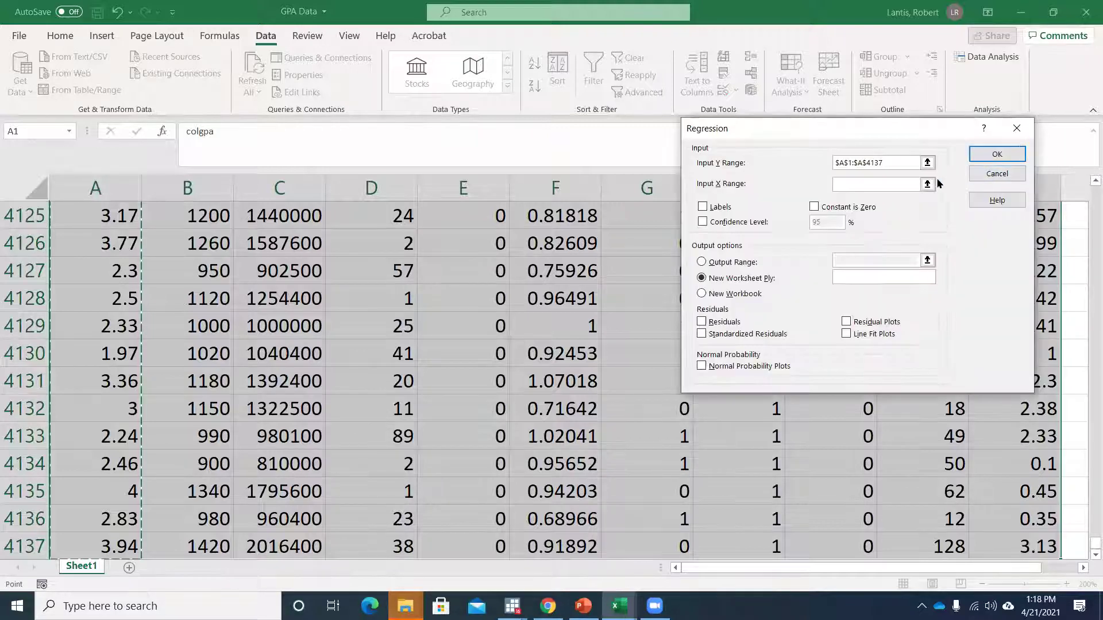
- Set the regression's Input X Range to the sat column including its header, $B$1:$B$4137
left_click(927, 183)
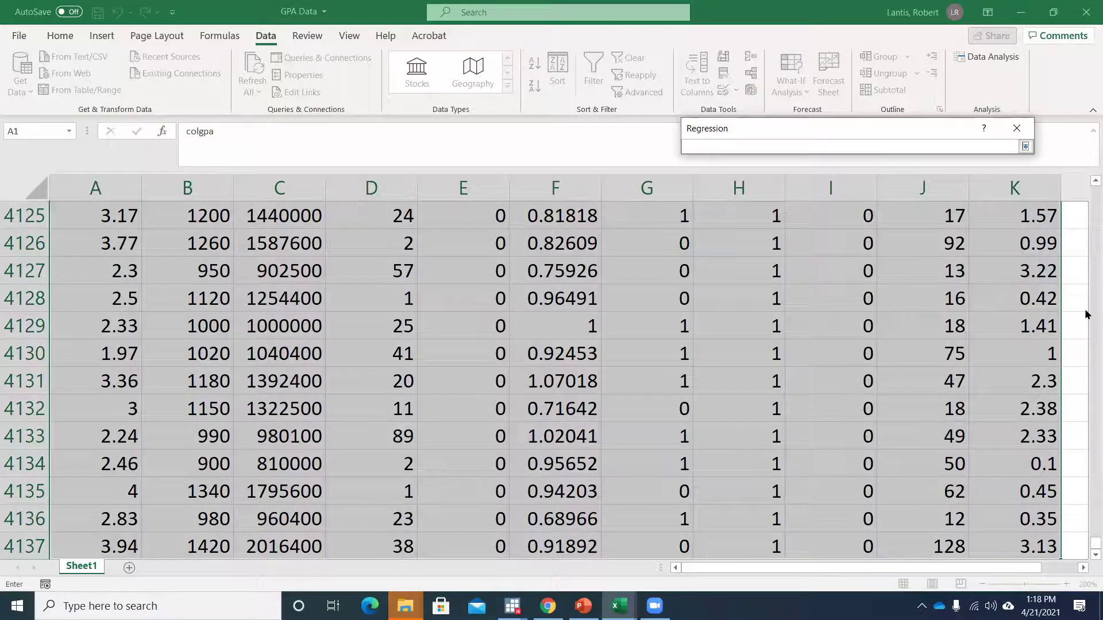
scroll(1087, 315, "up", 20)
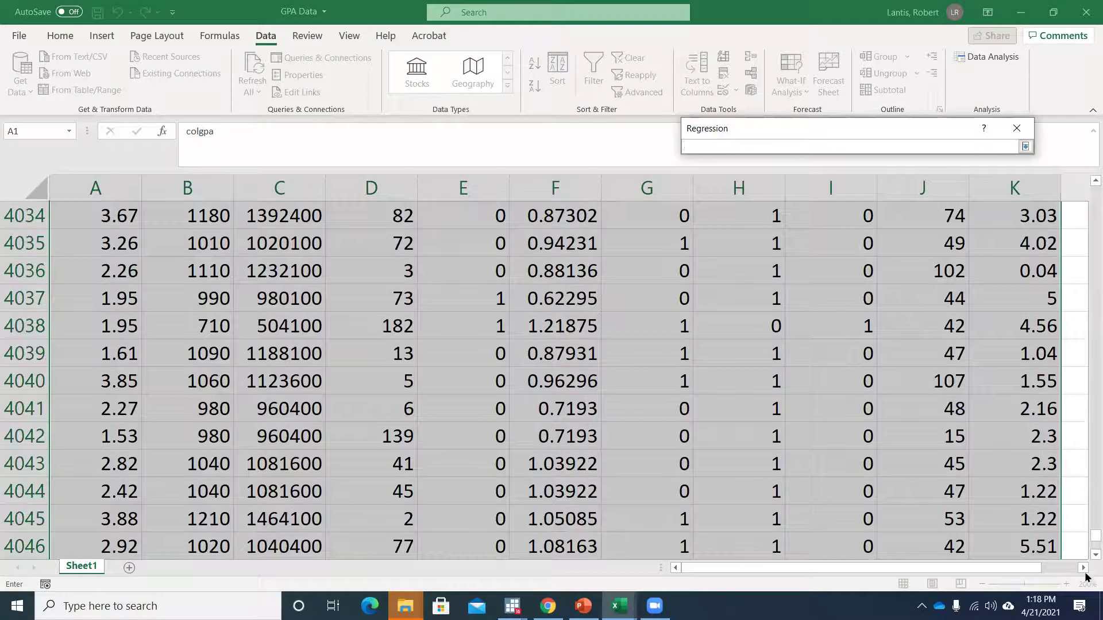
scroll(1085, 489, "up", 9)
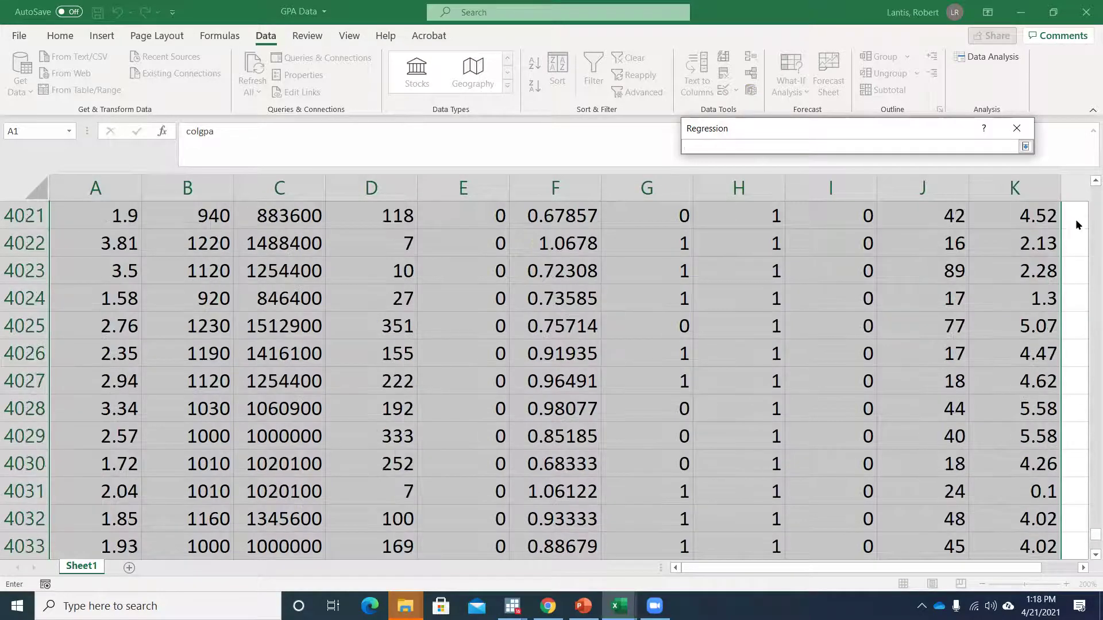
scroll(1087, 190, "up", 17)
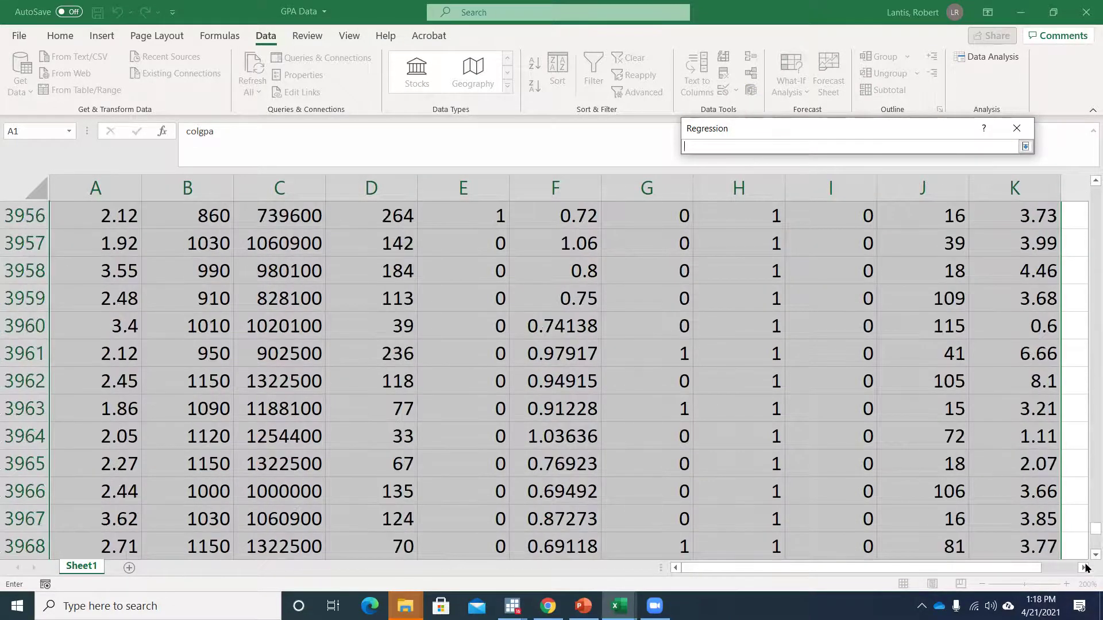
left_click_drag(1086, 528, 1085, 188)
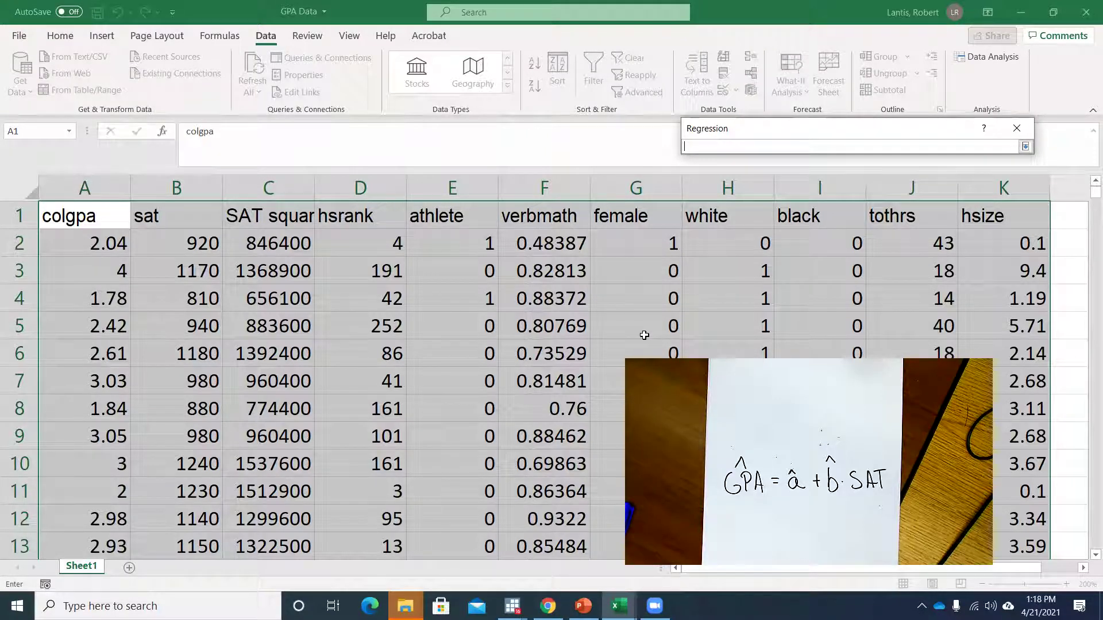
left_click(154, 223)
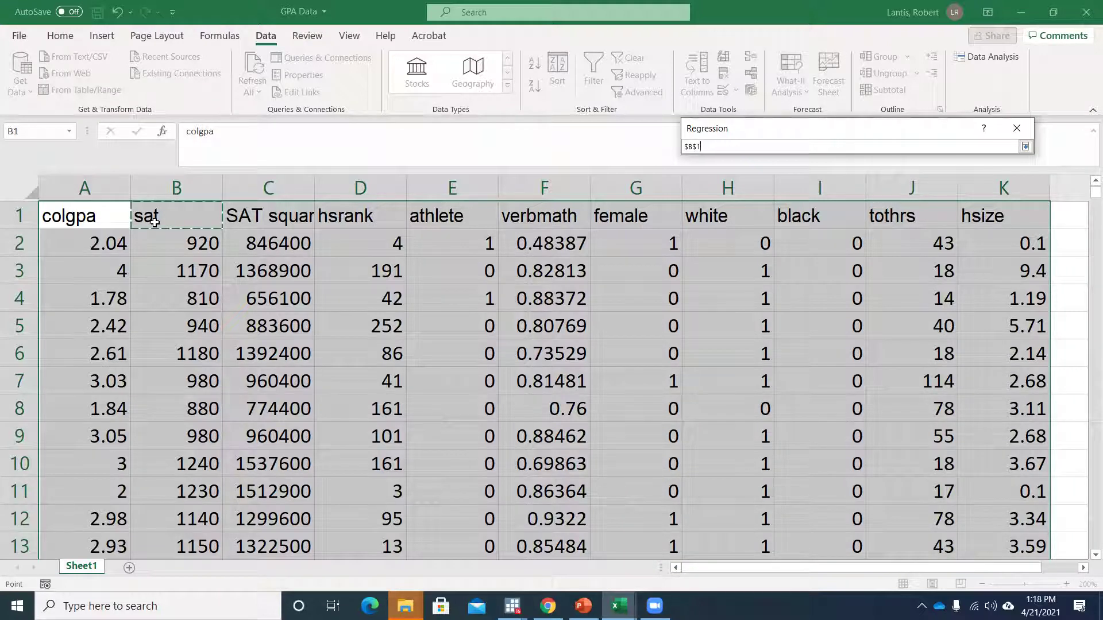
key("ctrl+shift+Down")
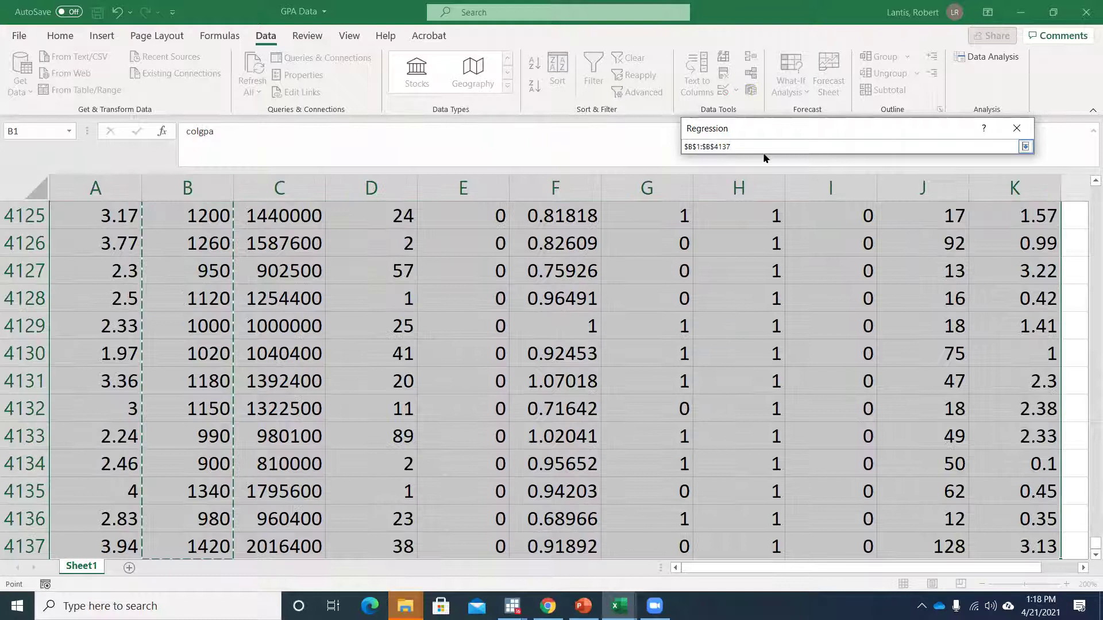
left_click(1025, 147)
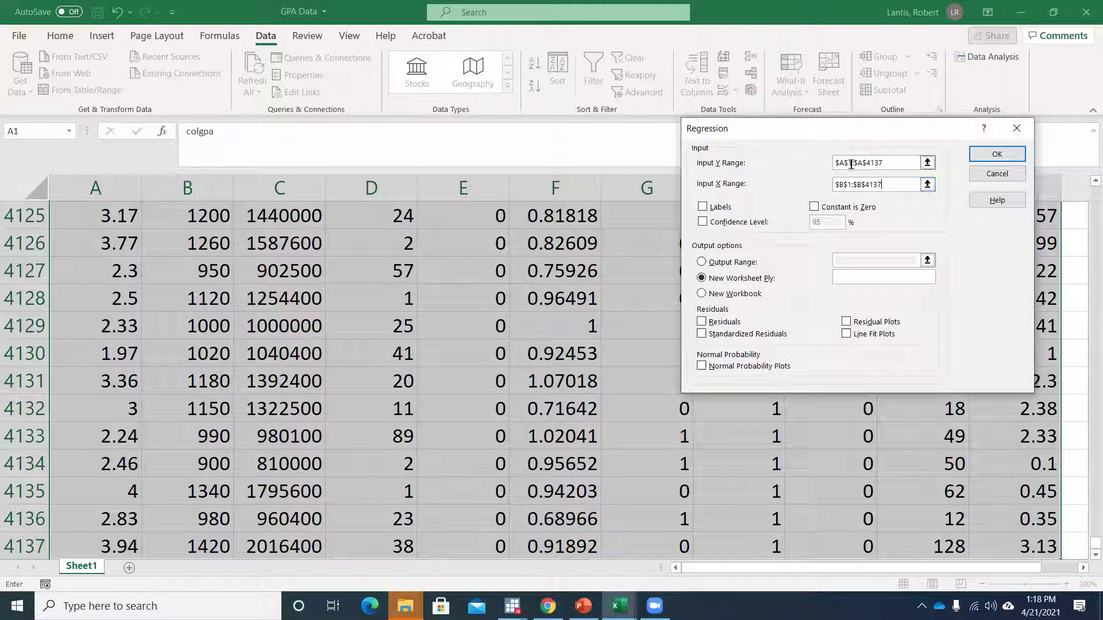
- Run the regression with Labels enabled and output to a new worksheet, and magnify the output sheet to 200%
left_click(712, 207)
left_click(997, 156)
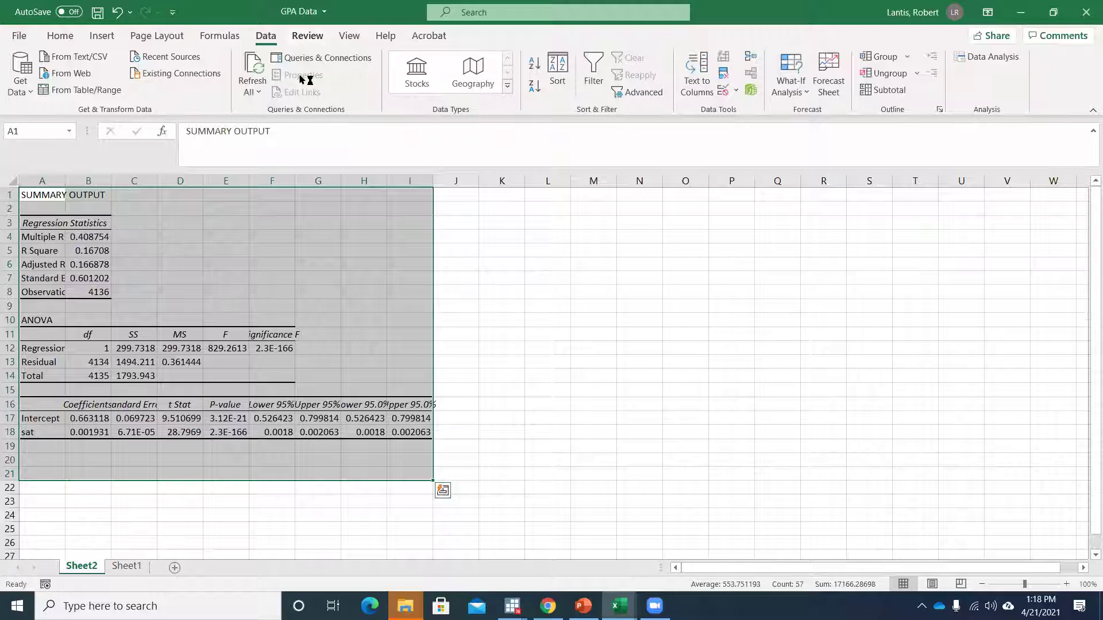
scroll(302, 79, "down", 2)
left_click(480, 71)
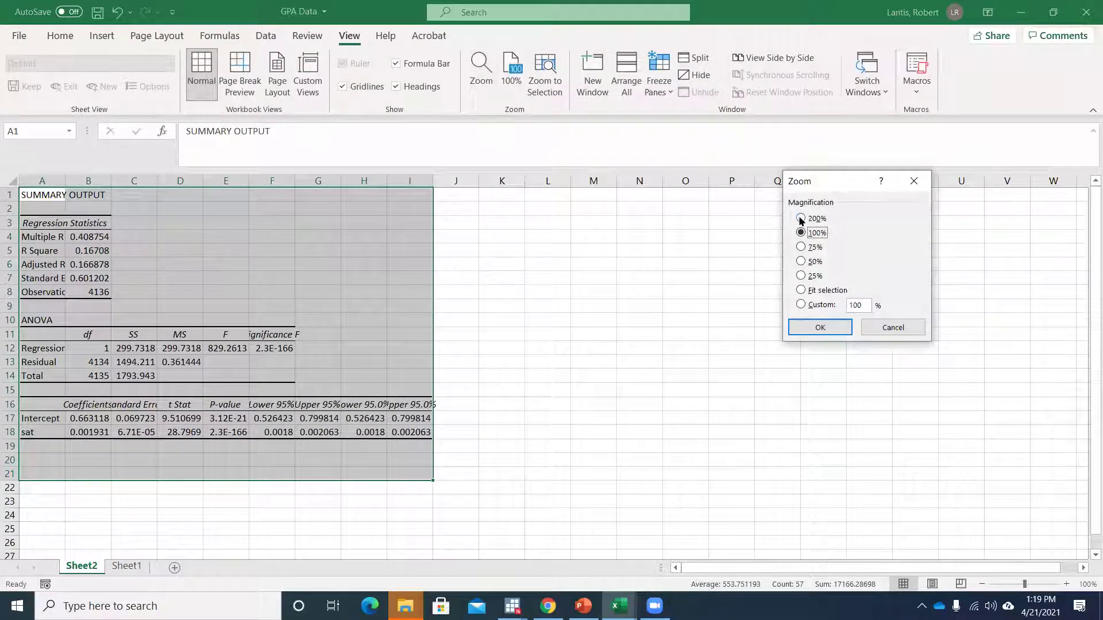
left_click(820, 325)
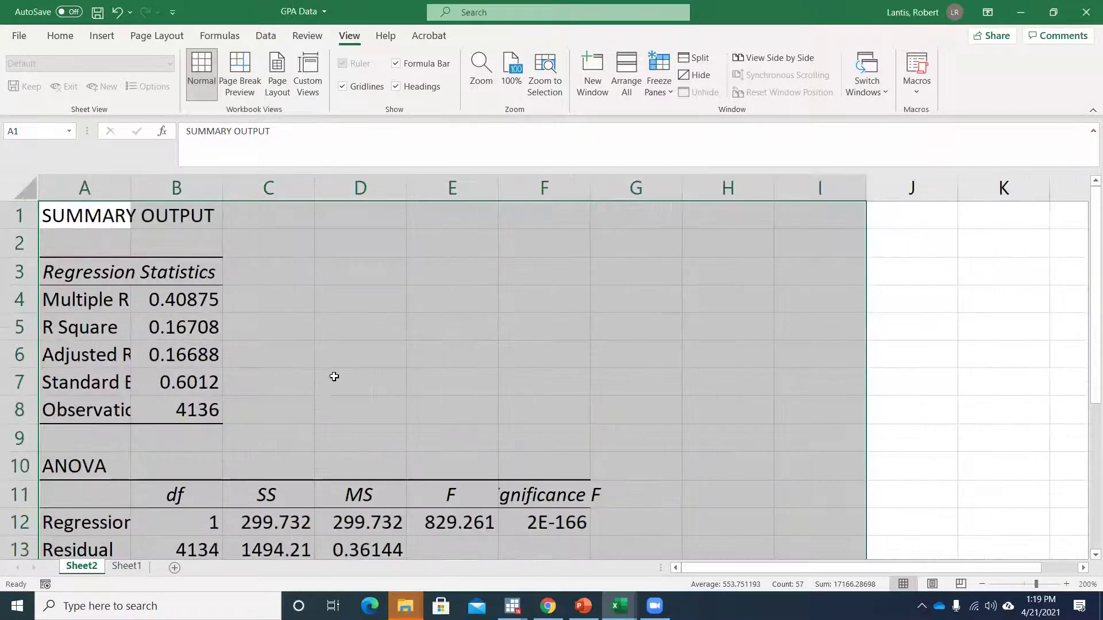
- Look through the summary output, from the regression statistics past the ANOVA table to the coefficients table
left_click(334, 376)
key("Down")
key("Down")
key("Left")
key("Left")
key("Up")
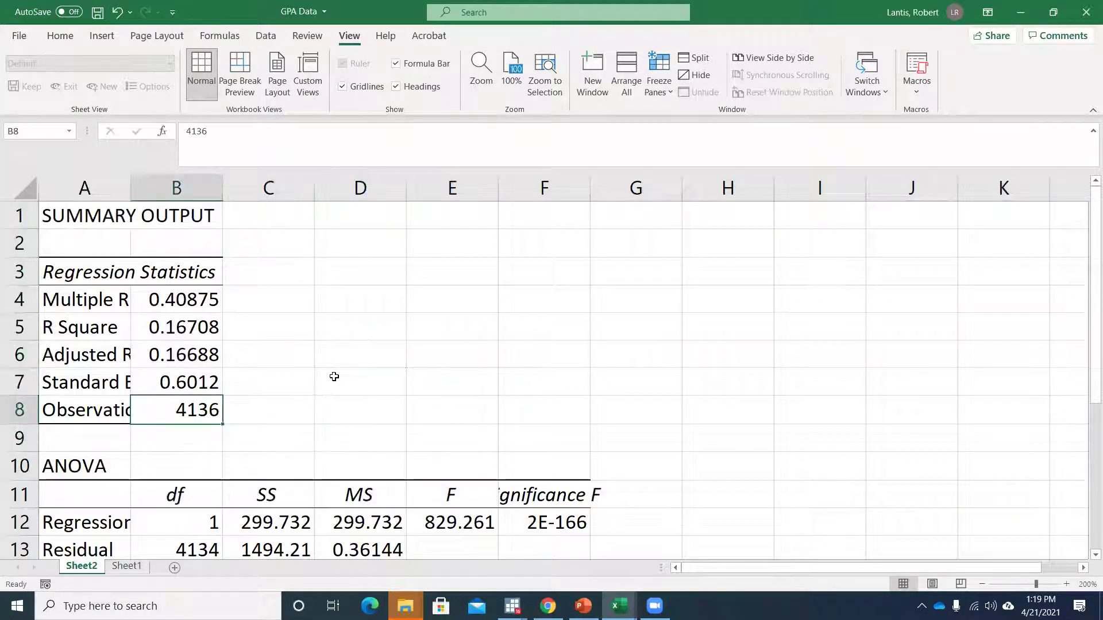
key("Up")
key("Up")
key("Up")
key("Left")
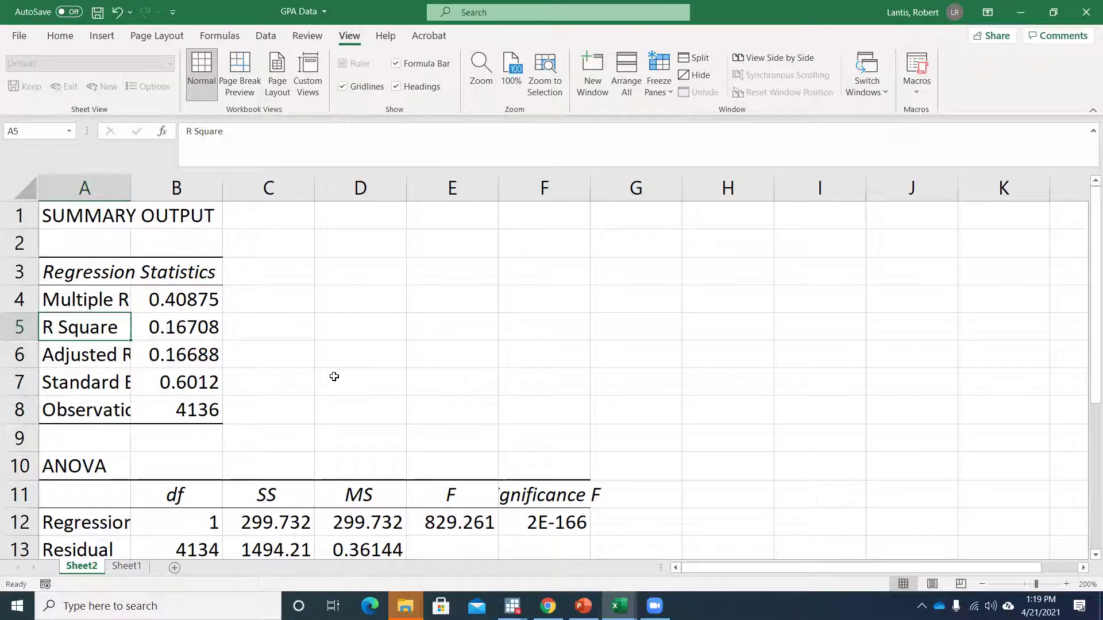
key("Down")
key("Down")
key("Down")
key("Down")
key("Down")
key("Down")
key("Down")
key("Down")
key("Down")
key("Down")
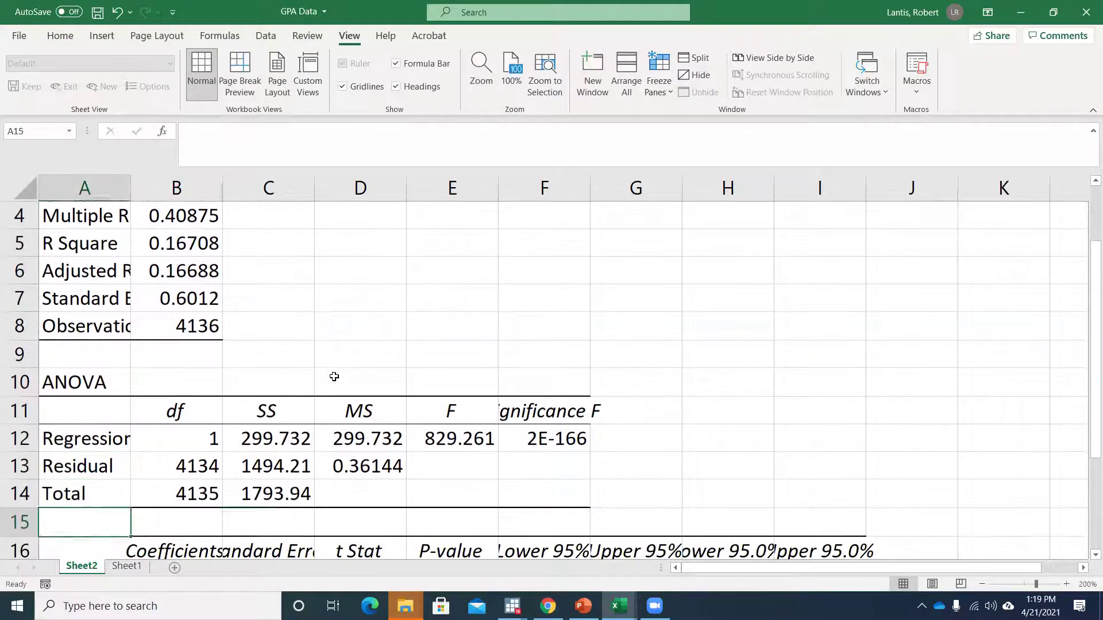
key("Right")
key("Right")
key("Right")
key("Down")
key("Down")
key("Down")
key("Down")
key("Down")
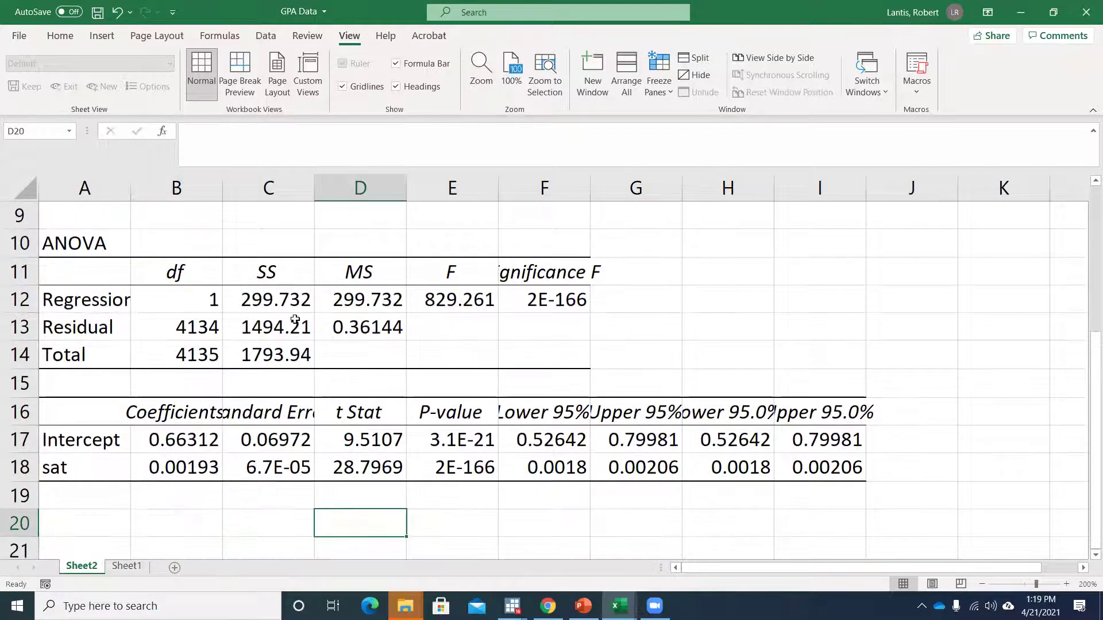
- Autofit the width of column B, which holds the coefficients, in the regression output
double_click(222, 188)
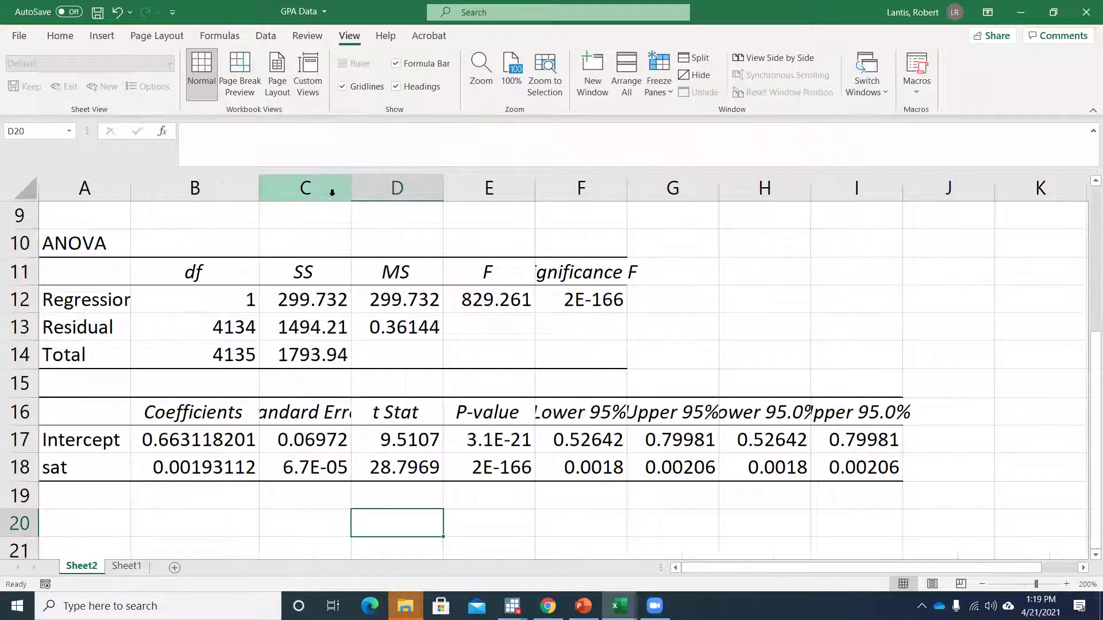
- Autofit the width of column C in the regression output and inspect the intercept and sat coefficients at full precision
double_click(351, 188)
left_click_drag(535, 402, 230, 460)
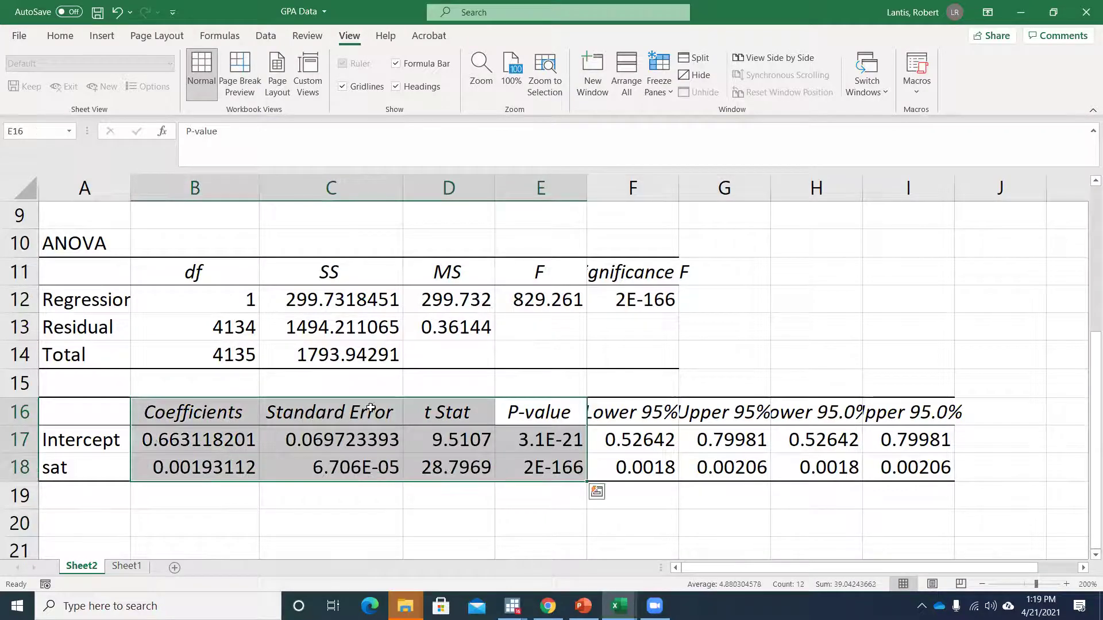
left_click(204, 432)
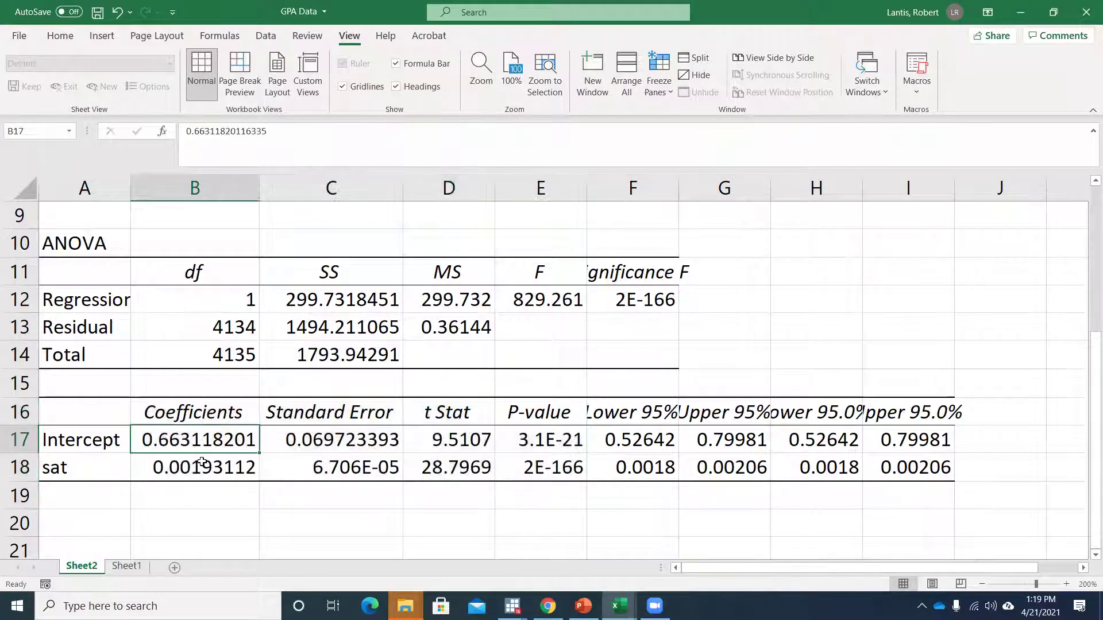
left_click(202, 462)
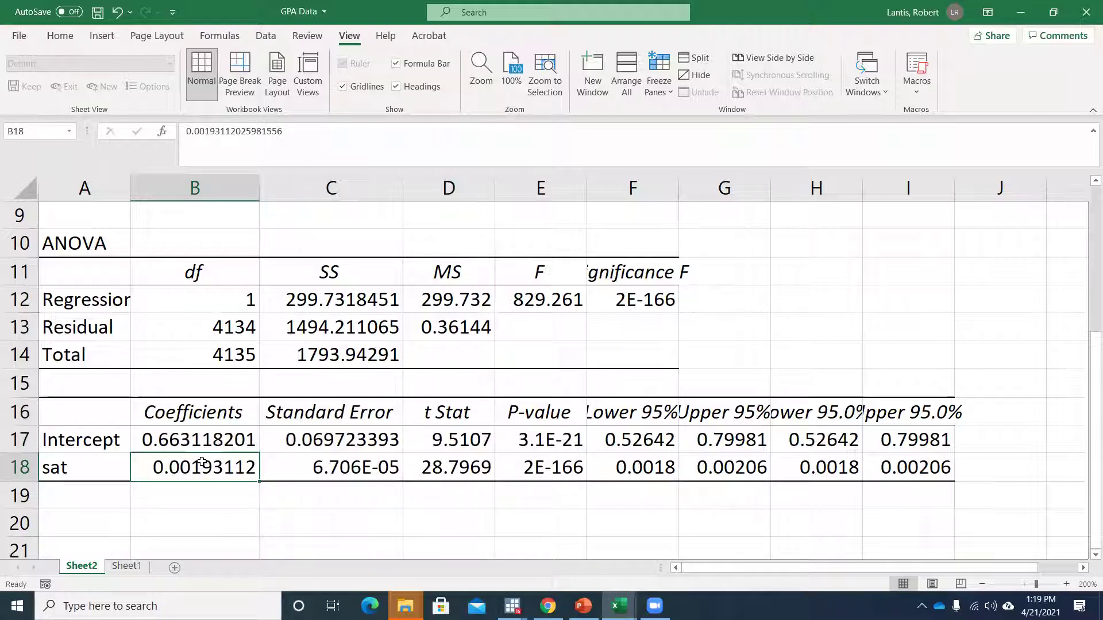
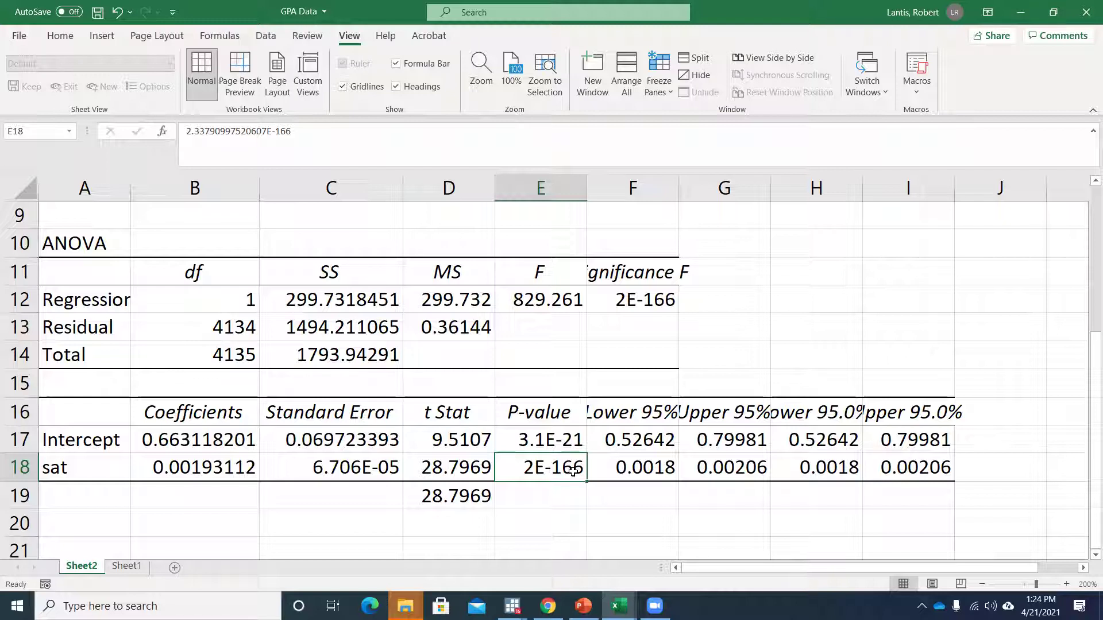
- Replace the P-value of the sat row in cell E18 with 0
type("0")
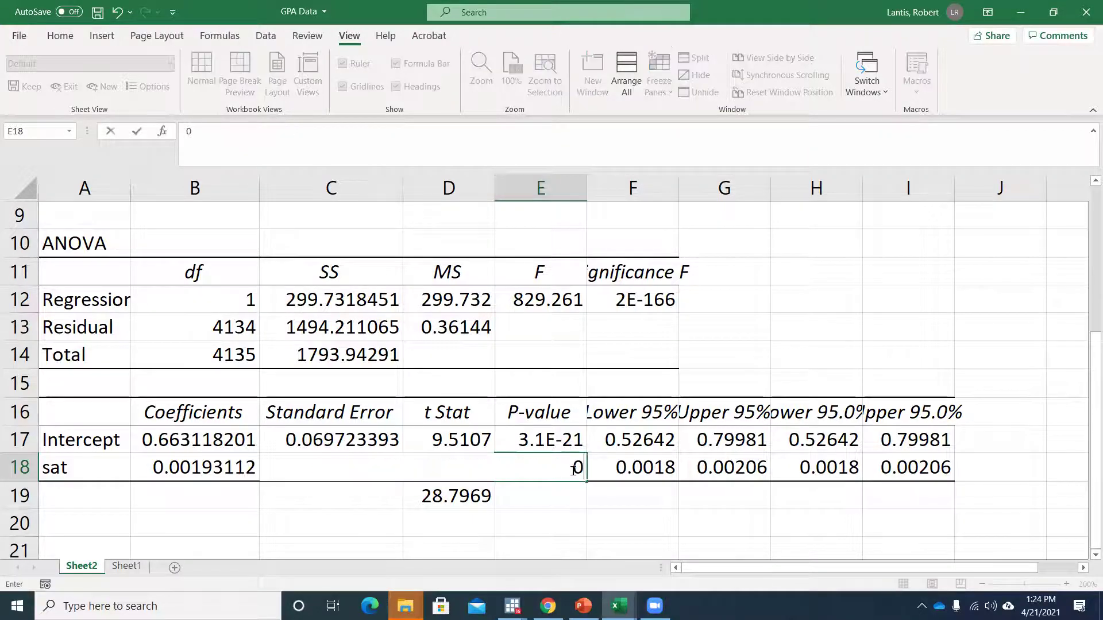
left_click(588, 506)
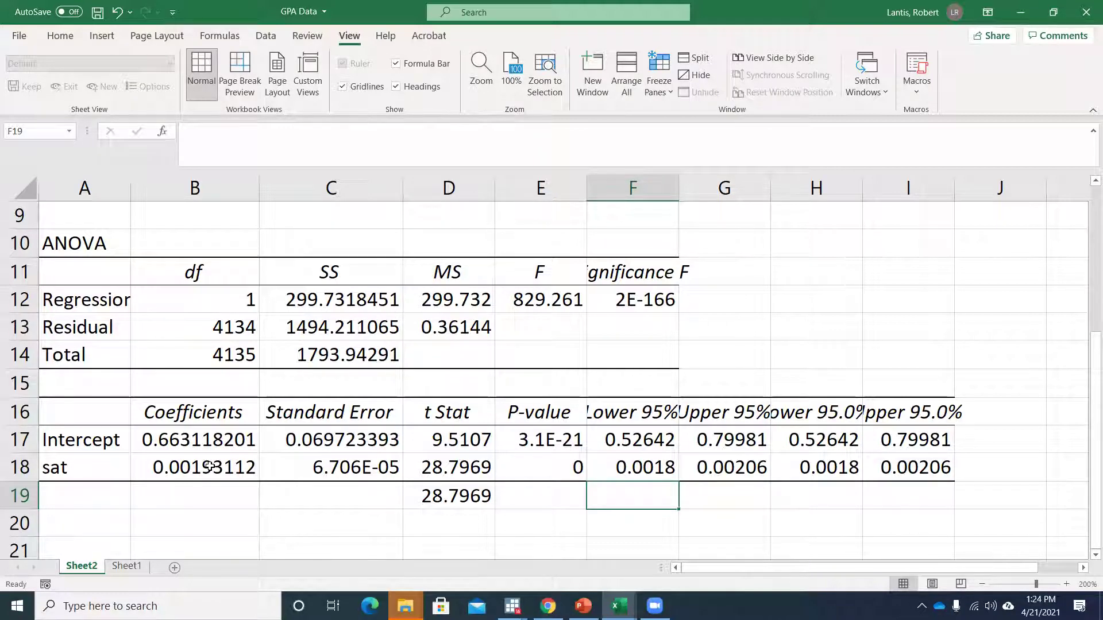
- Enter the label "Slope:" in cell A20, below the coefficients table
key("Down")
key("Left")
key("Left")
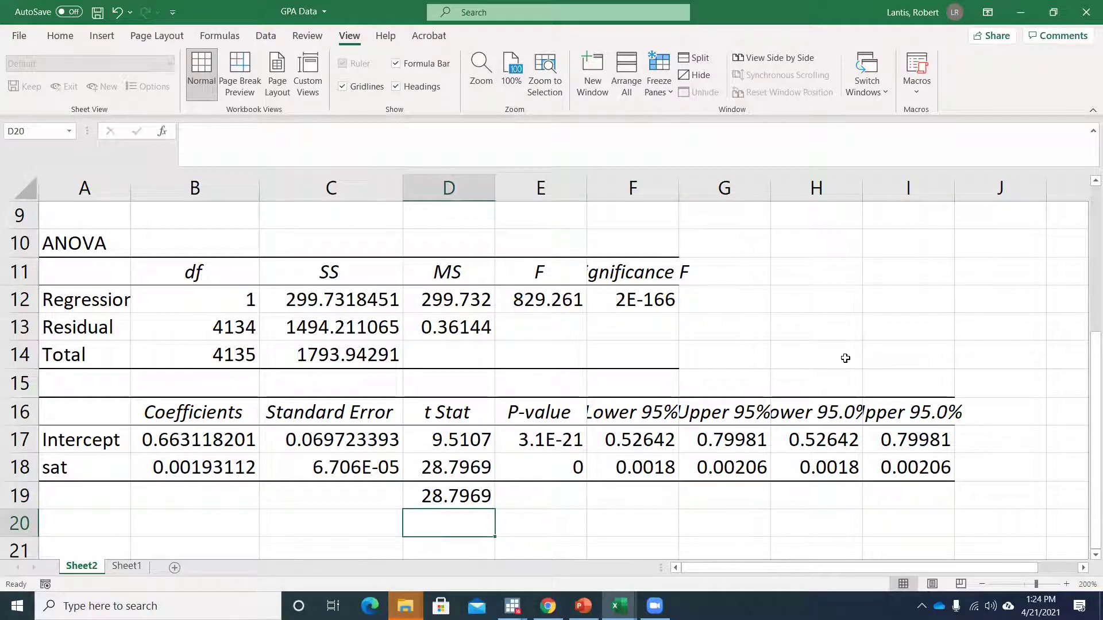
key("Down")
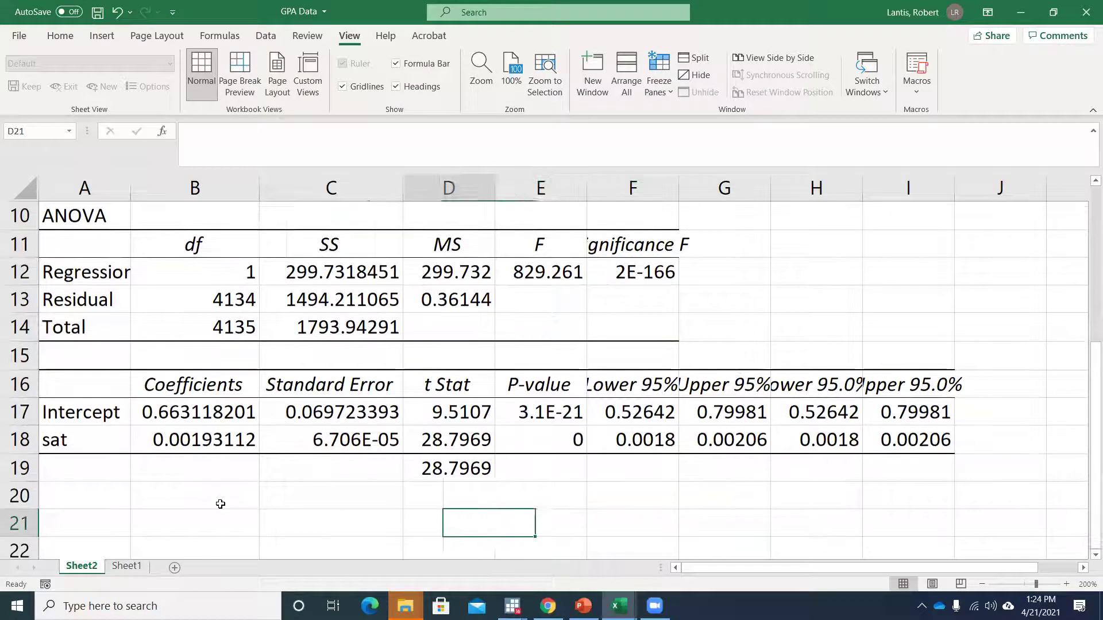
key("Left")
key("Left")
key("Left")
key("Down")
key("Up")
key("Up")
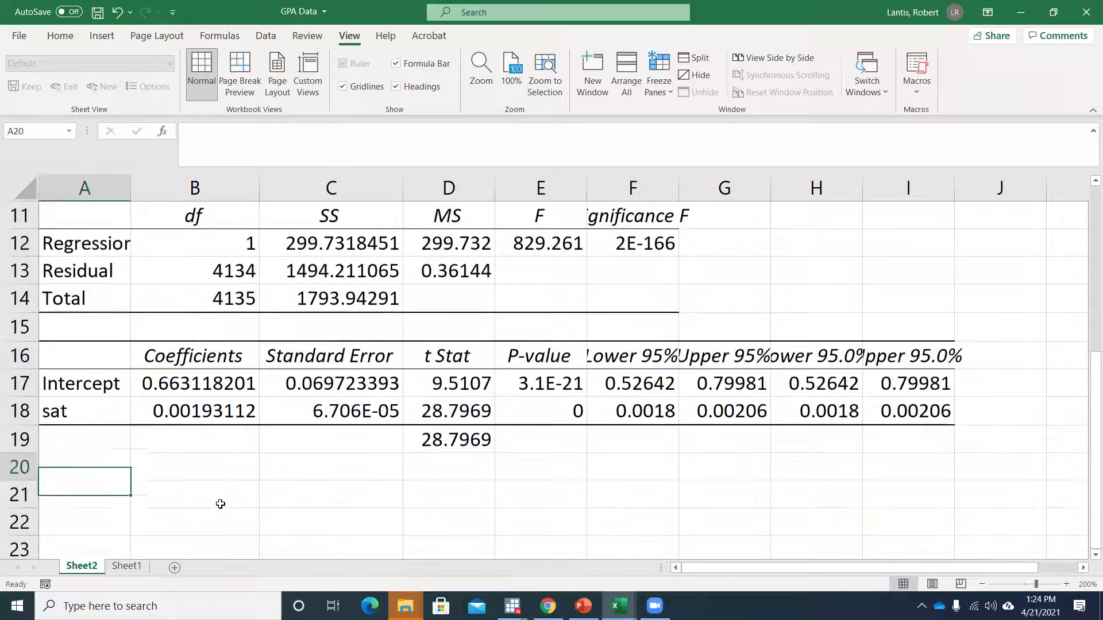
type("Slope:")
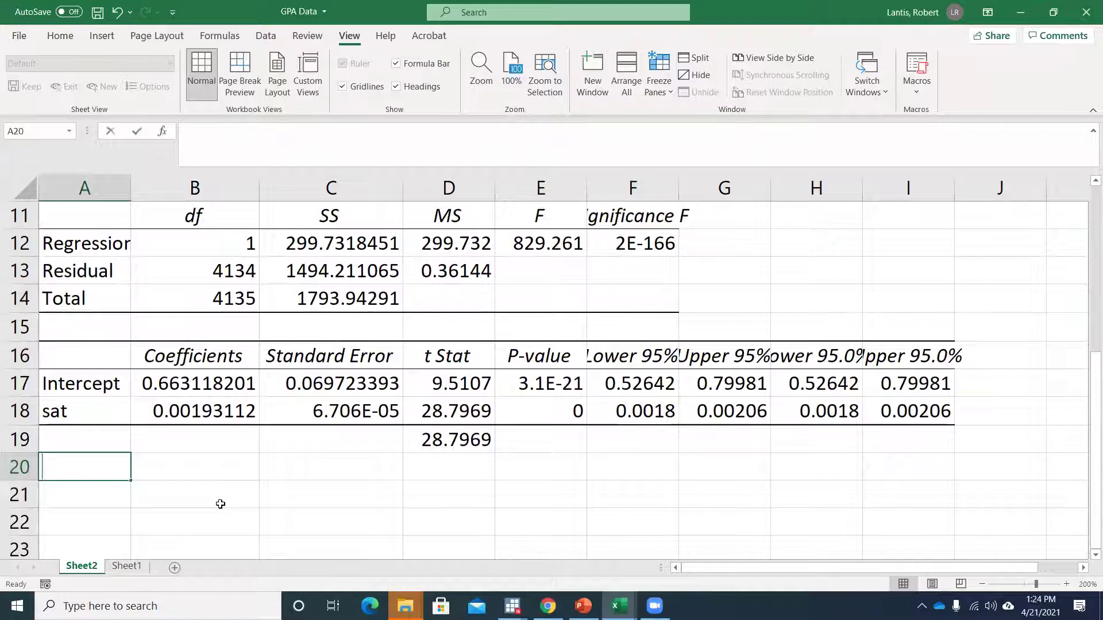
key("Tab")
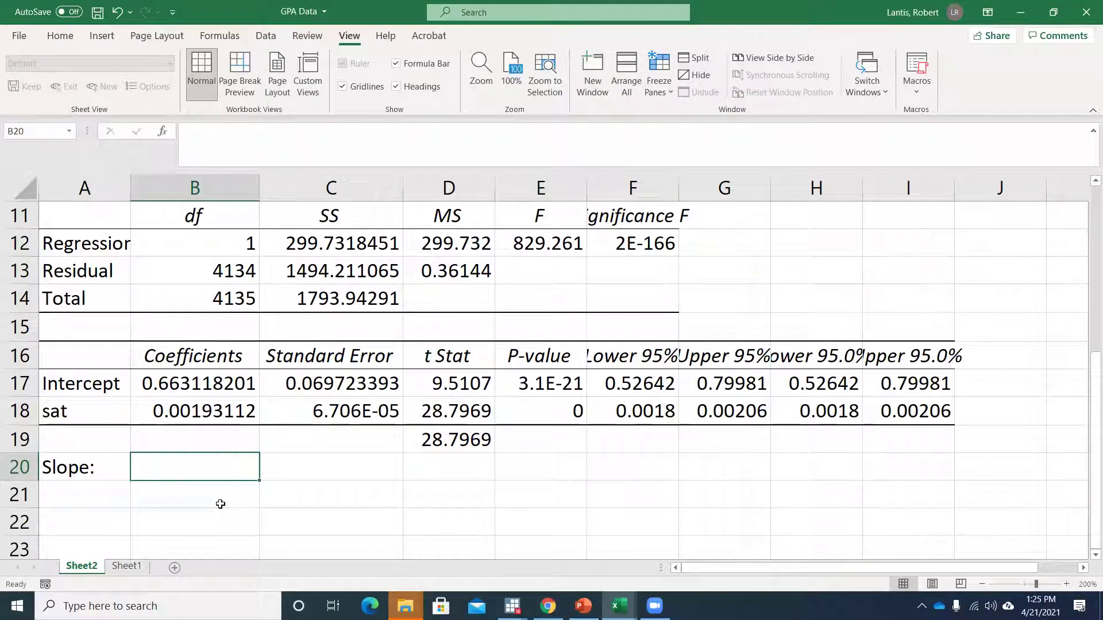
- Move the "Slope:" label down to cell A21 and change its text to "Slope (b):"
left_click(99, 471)
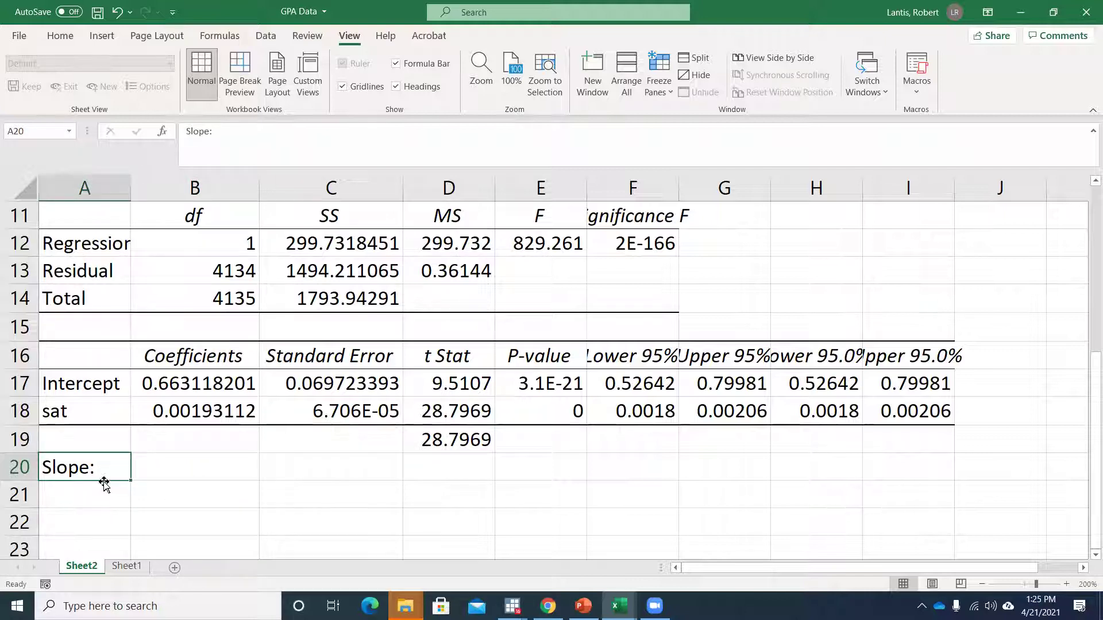
left_click_drag(104, 483, 101, 498)
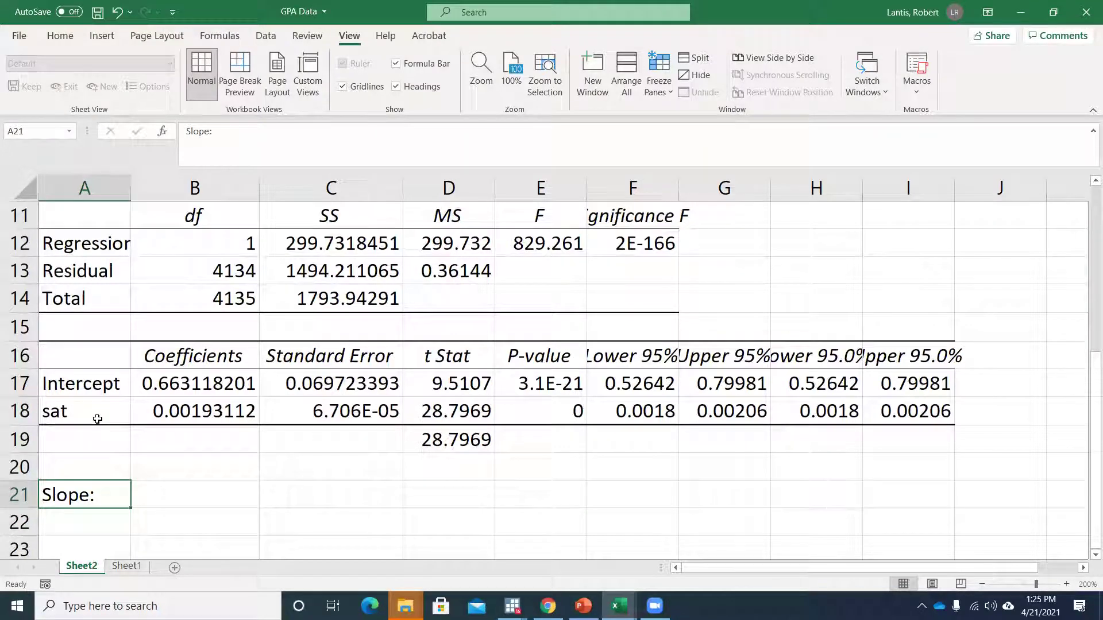
double_click(85, 496)
type("(b)")
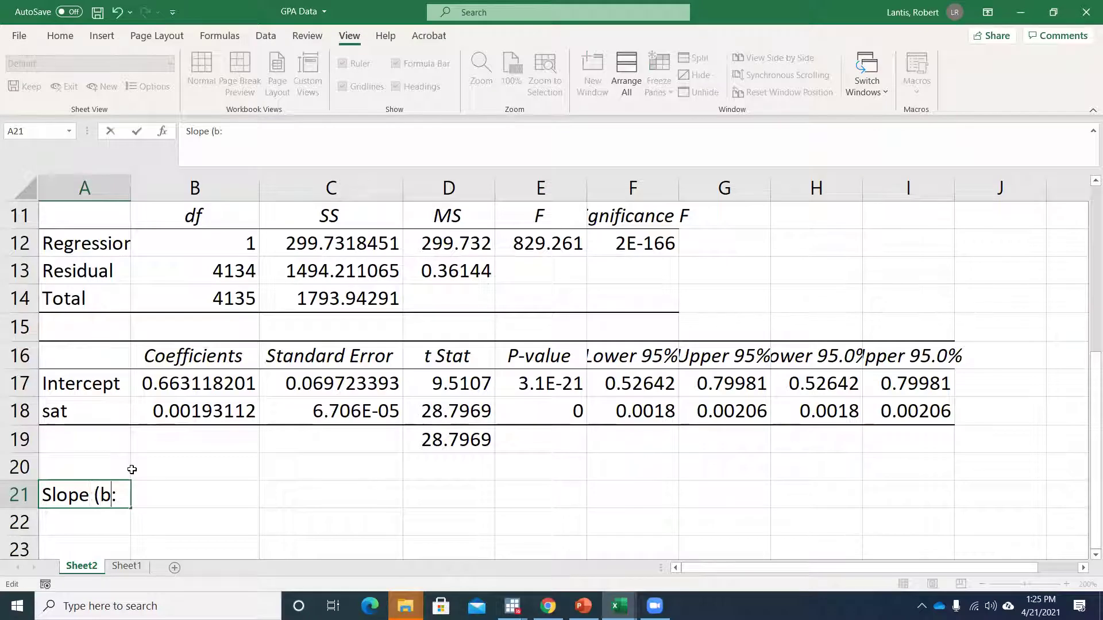
- Enter "A one unit increase in the x variable, predicts that the y variable inc/dec by coefficient" in cell B21
left_click(204, 495)
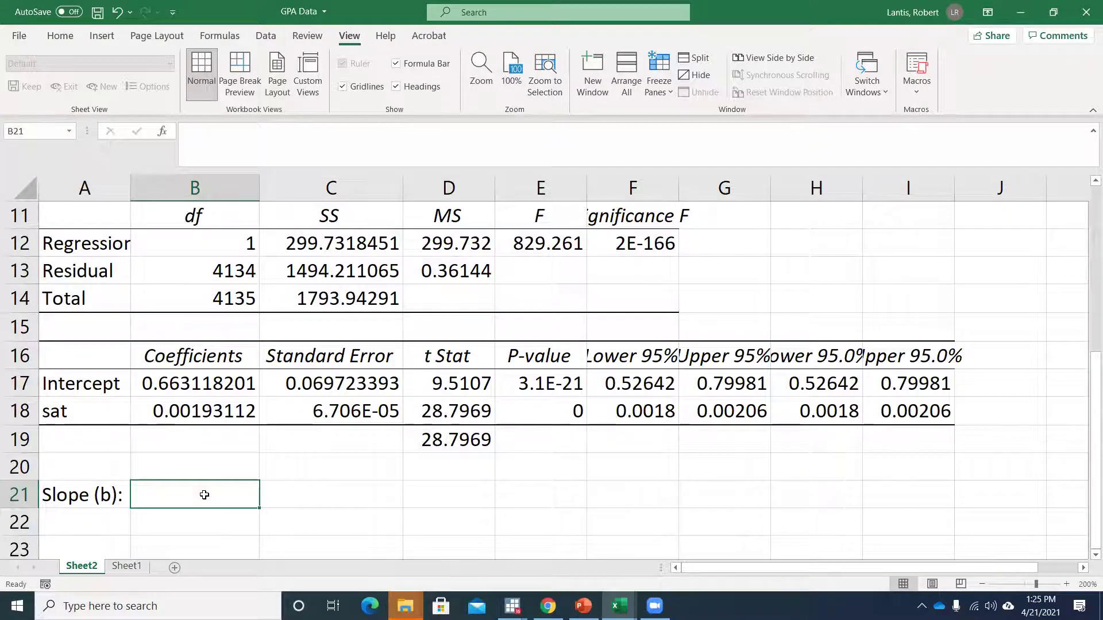
type("A one unit increase in the x variable, predicts ")
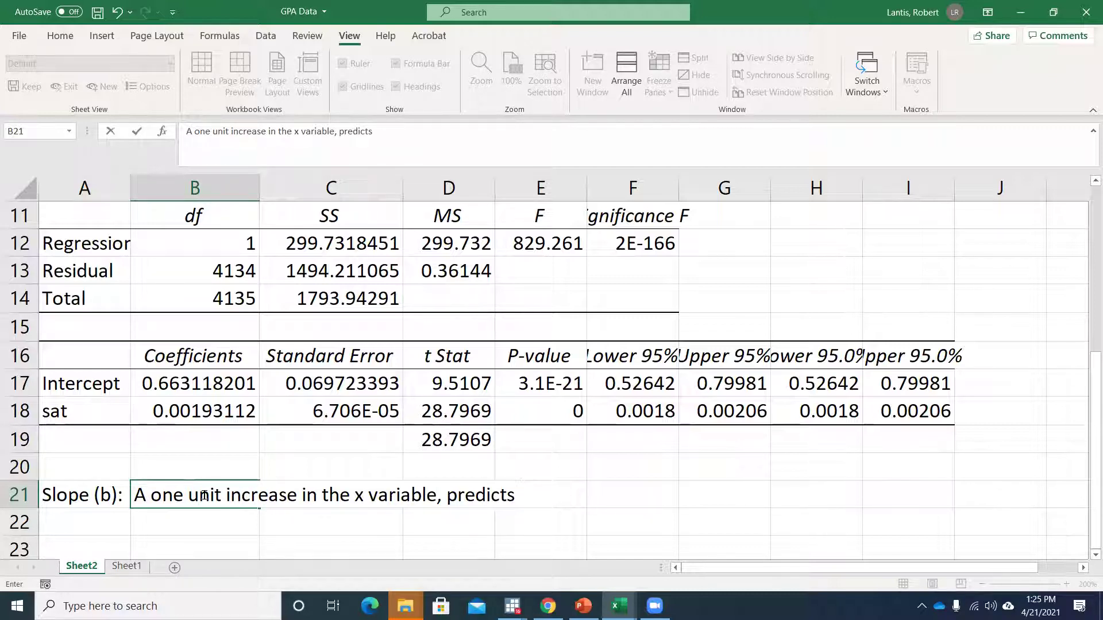
type("that the y variable inc/d")
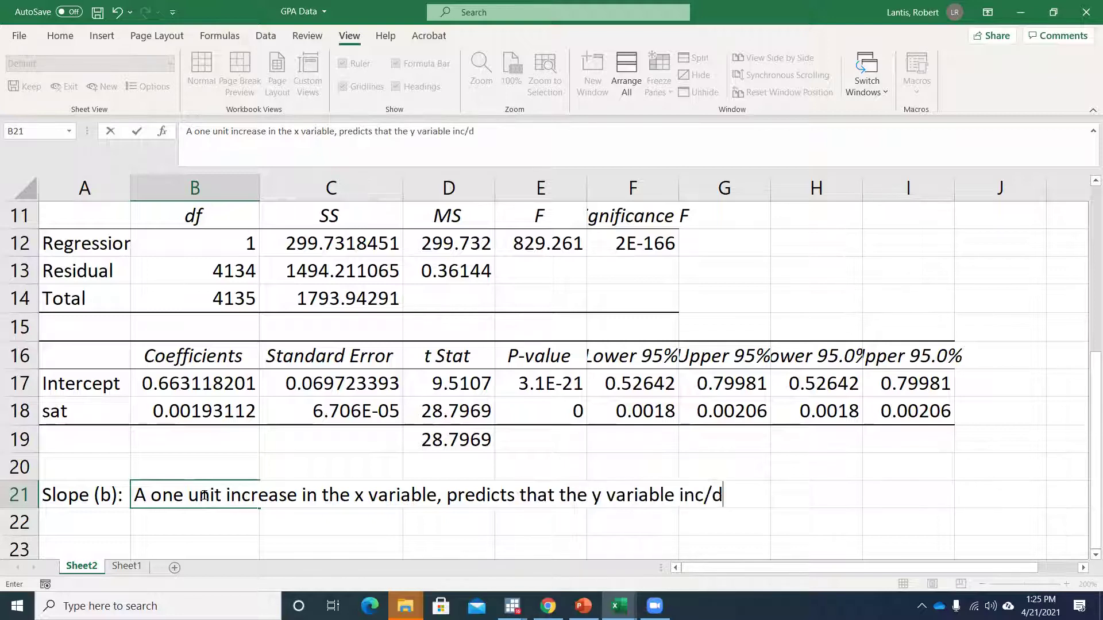
type("ec by coefficient")
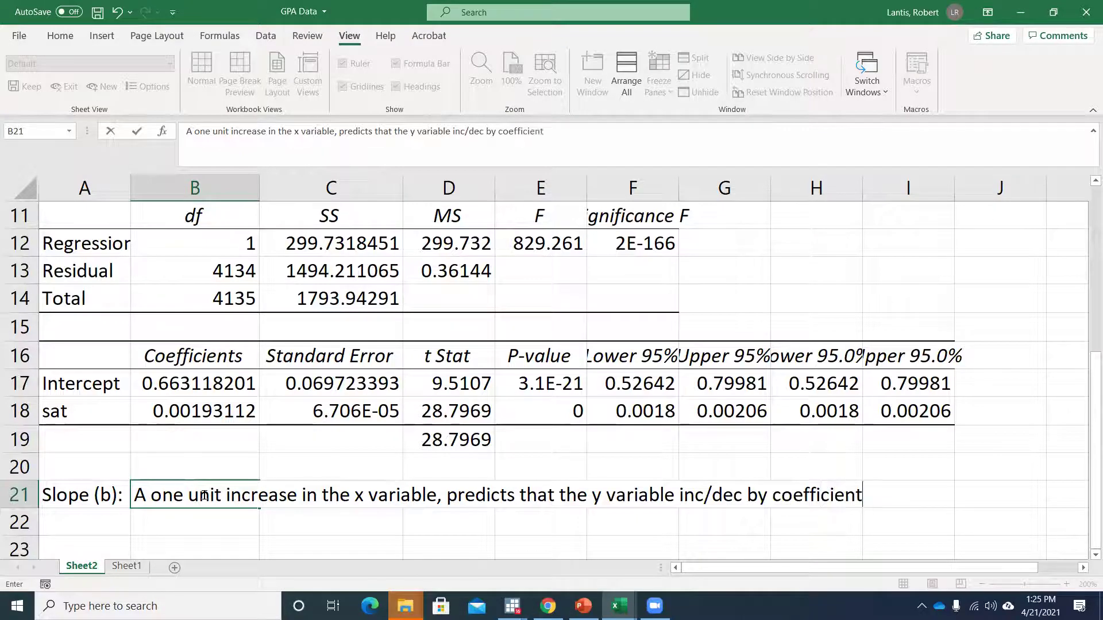
key("Return")
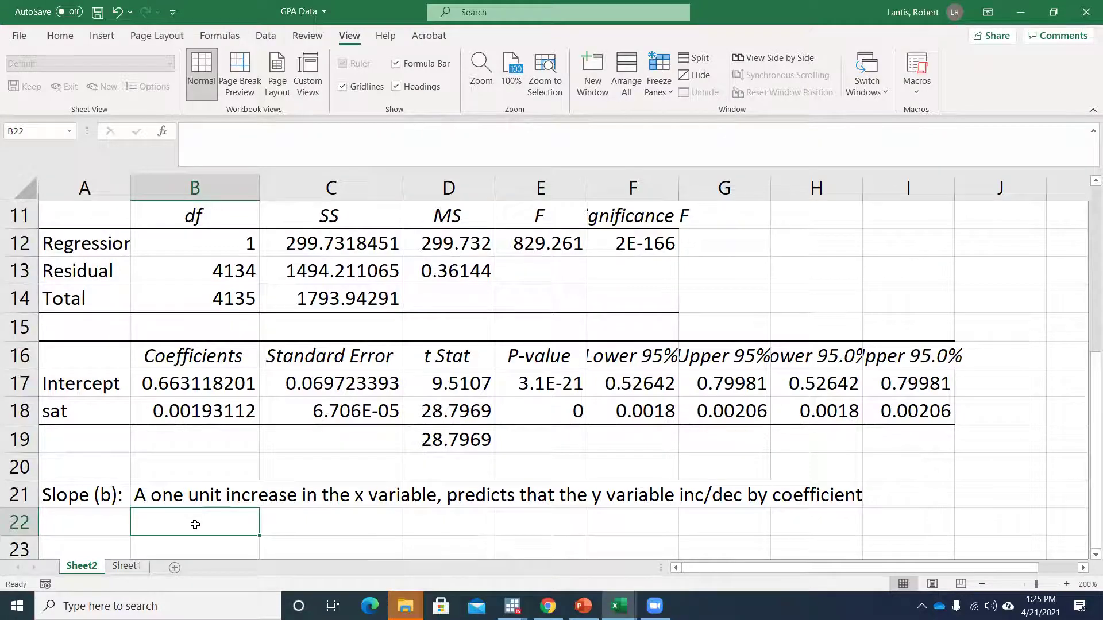
- Enter "One more point on the SAT, predicts that an indiv. College GPA increases by .0019" in cell B22
type("A")
key("BackSpace")
key("BackSpace")
type("One")
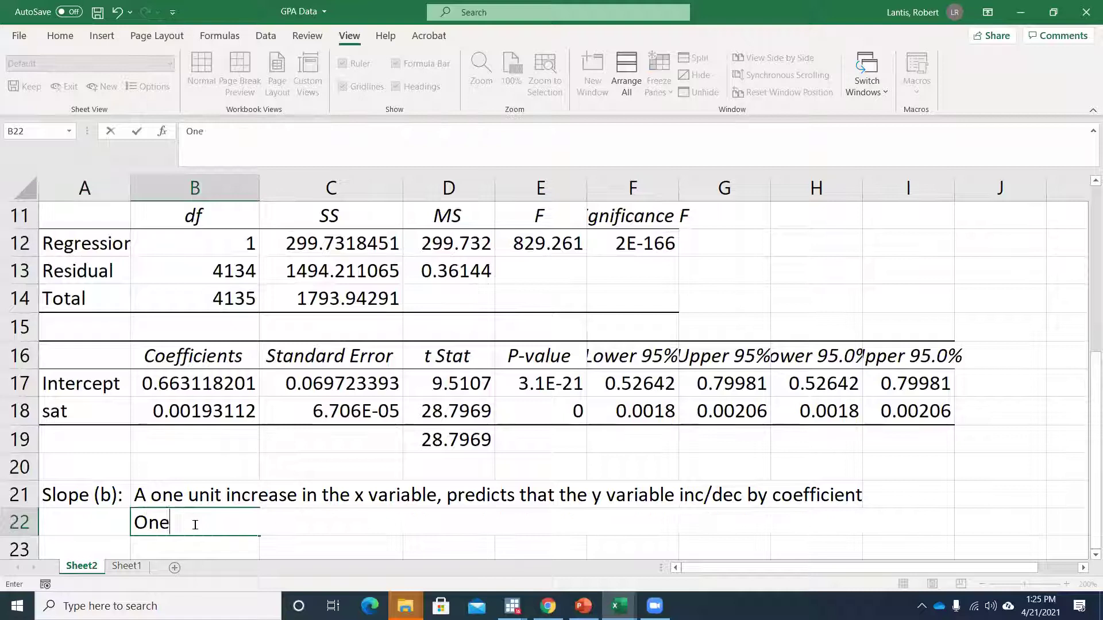
type(" more point on the S")
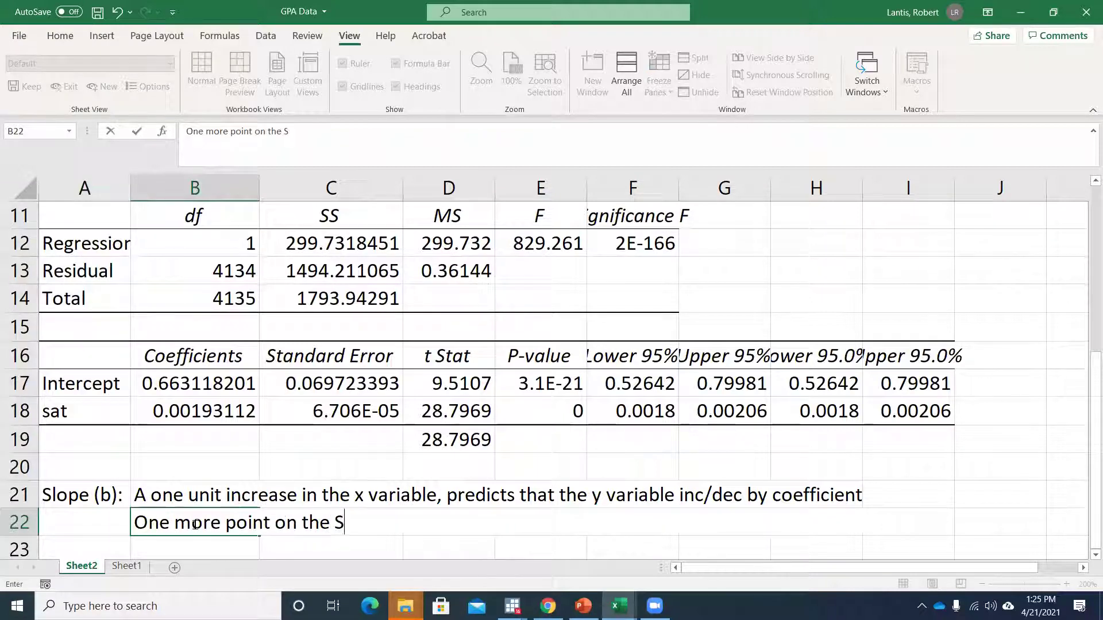
type("AT, pre")
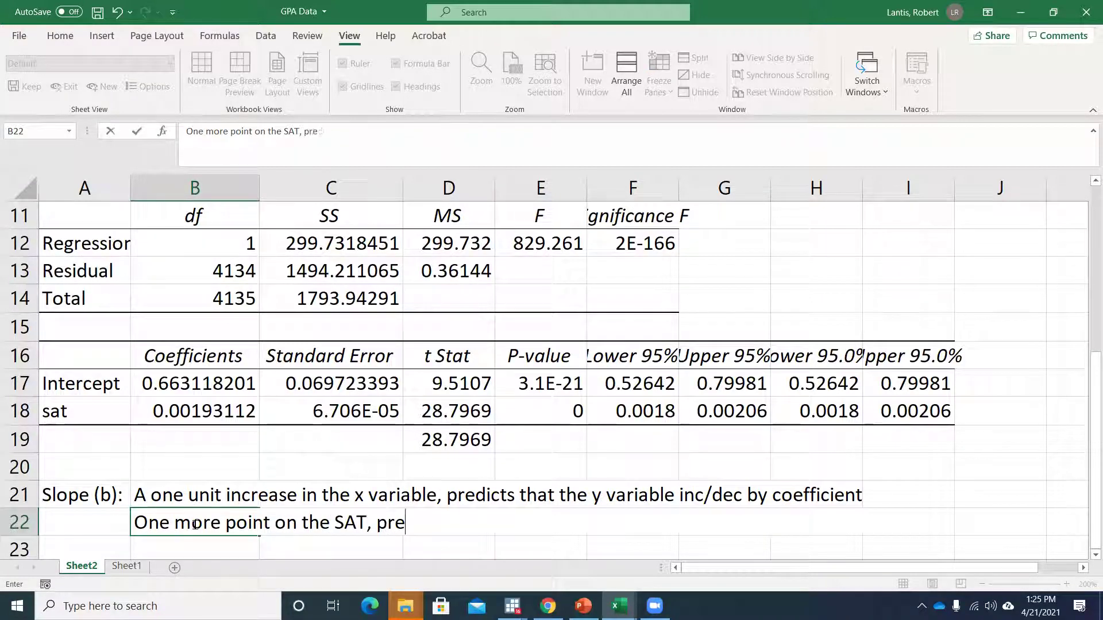
type("dicts that c")
key("BackSpace")
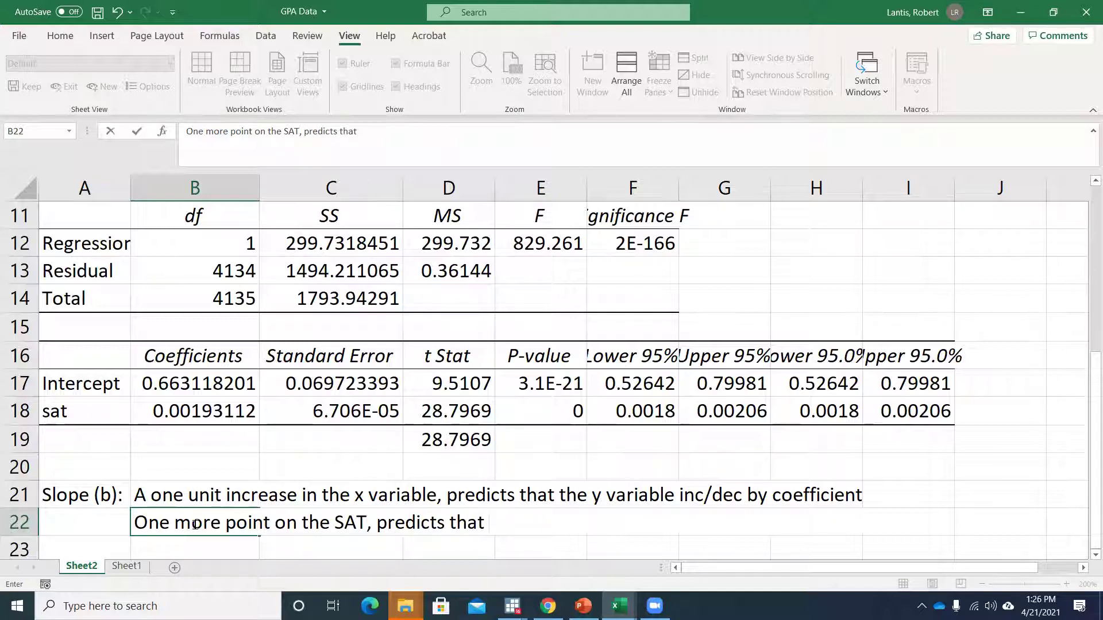
type("an indiv. ")
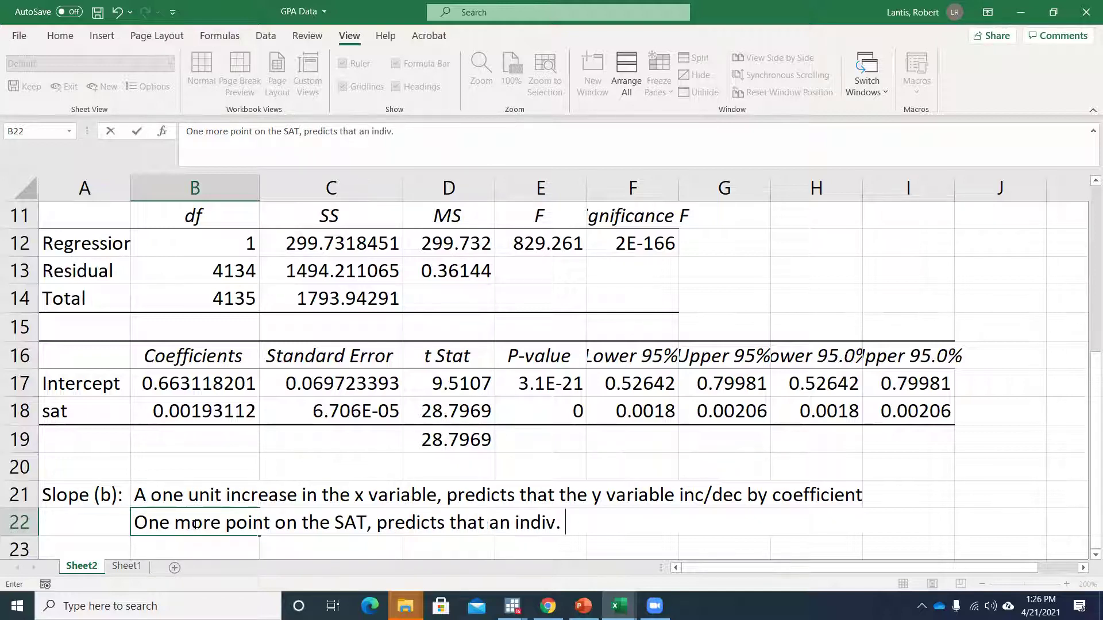
type("college GPA ")
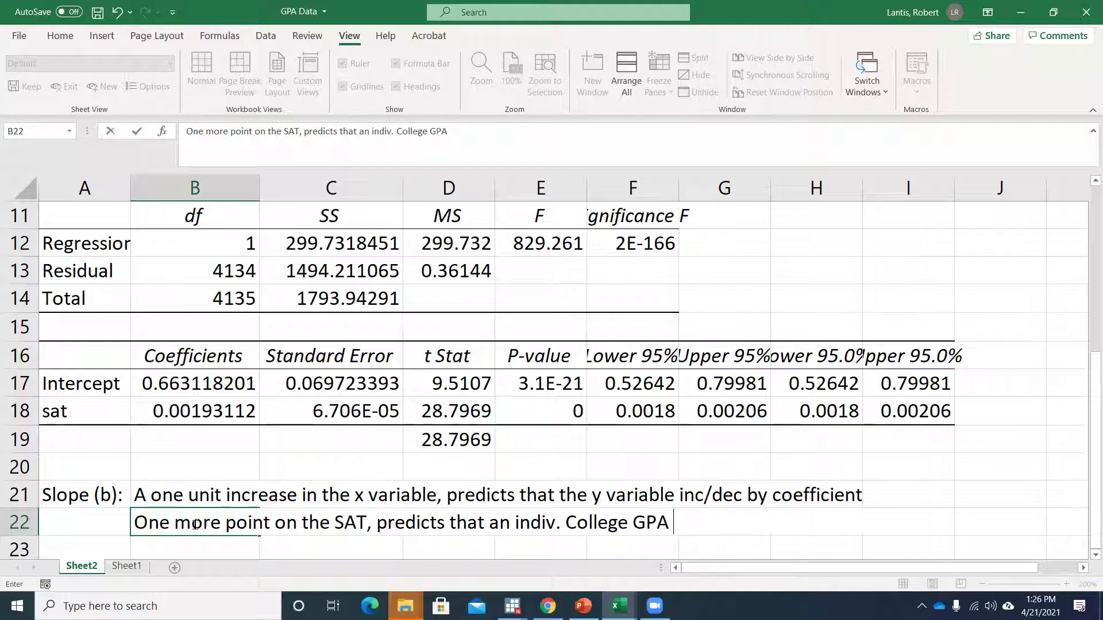
type("increases by .")
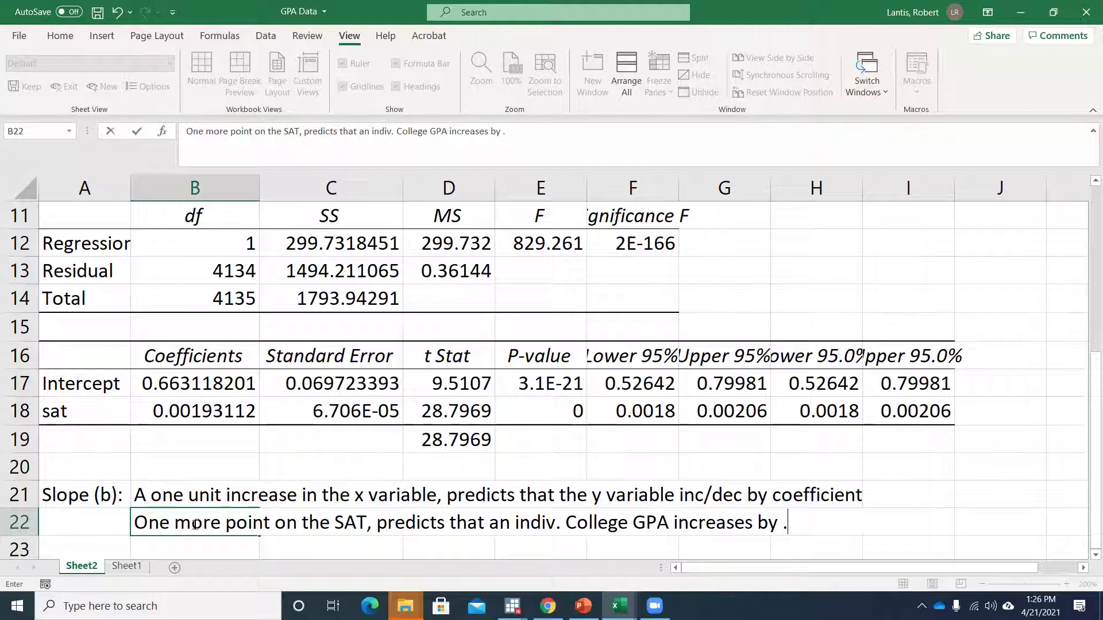
type("0019")
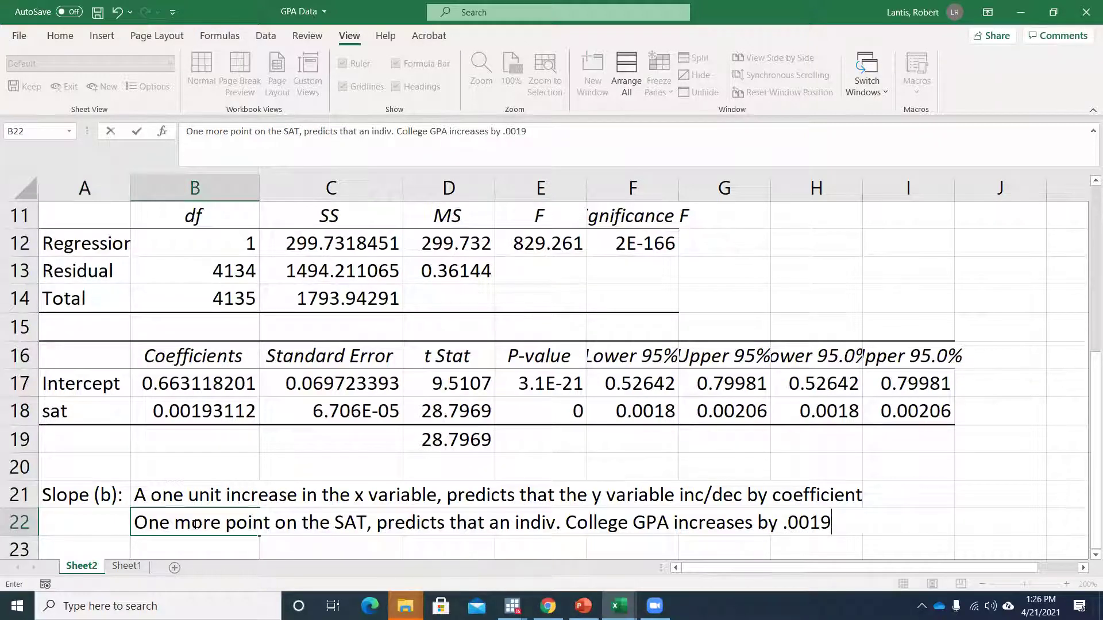
key("Return")
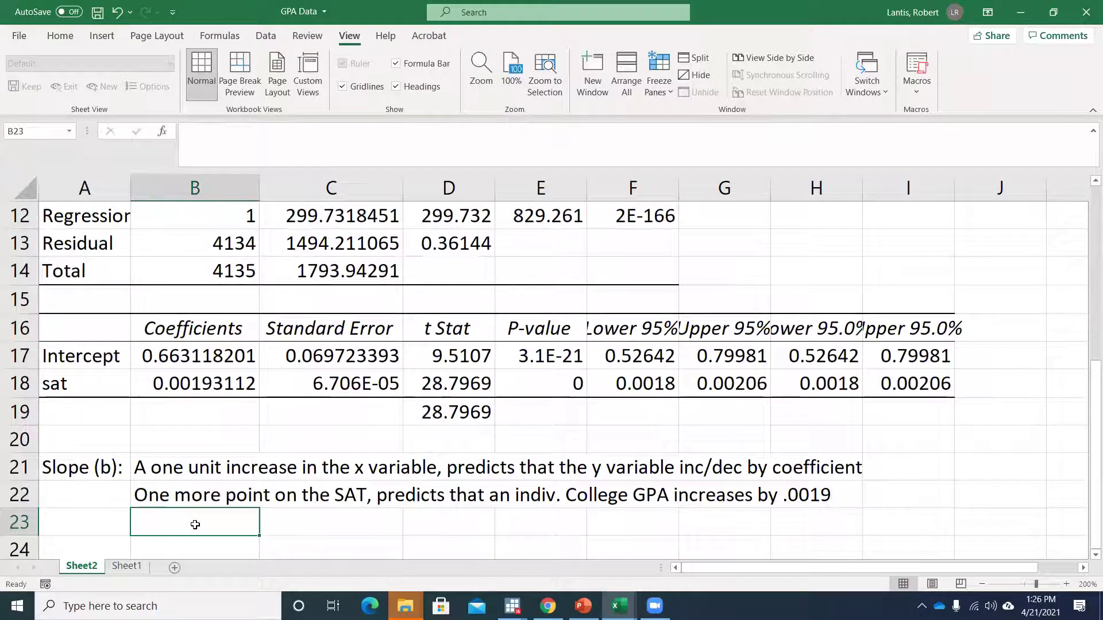
key("Up")
key("Up")
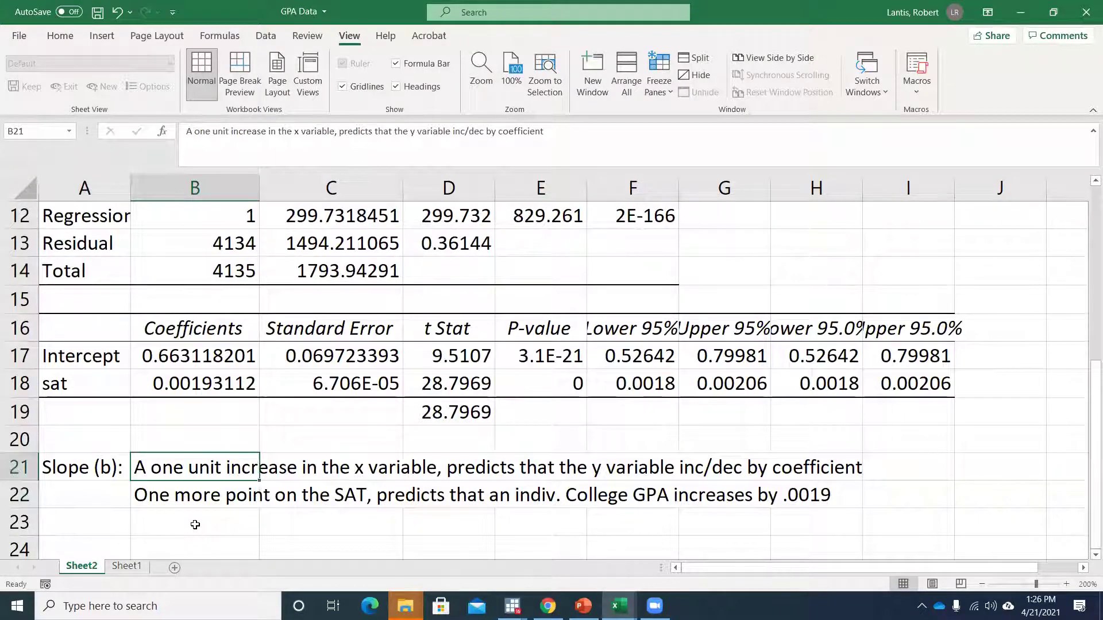
key("Down")
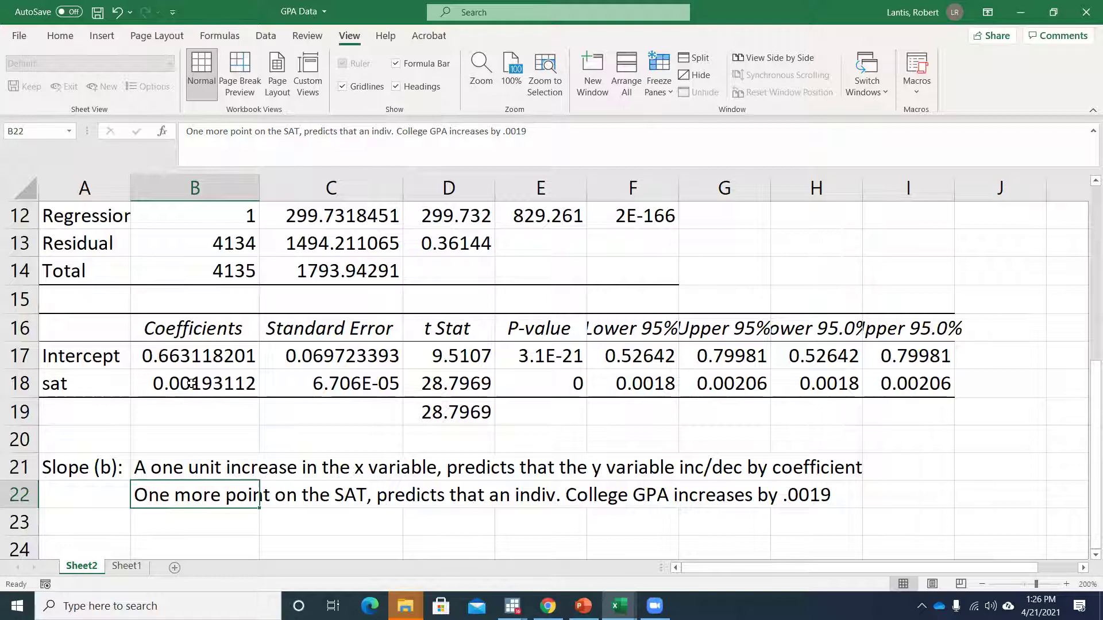
- Enter the label "Effect of 100 points higher on SAT:" in cell B24
left_click(237, 518)
key("Down")
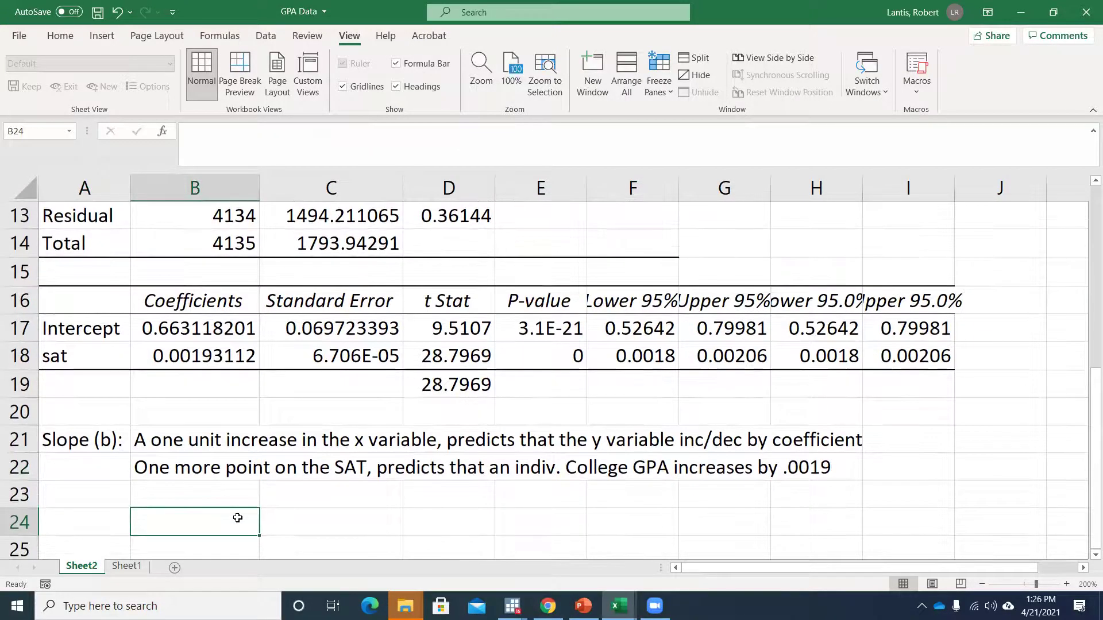
type("Ef")
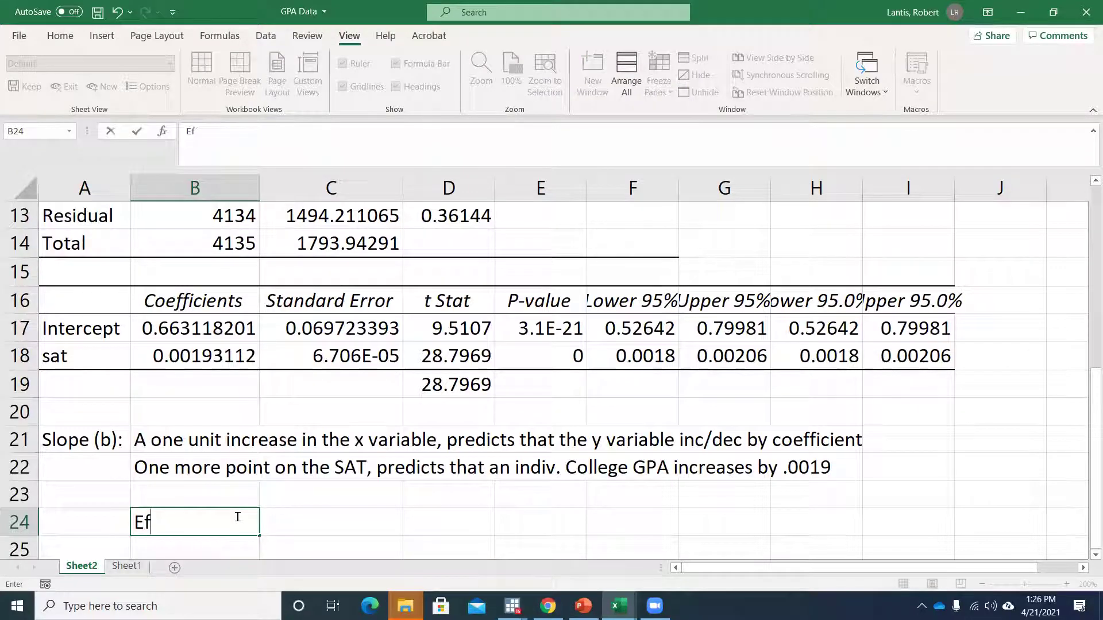
type("fect of 100 poi")
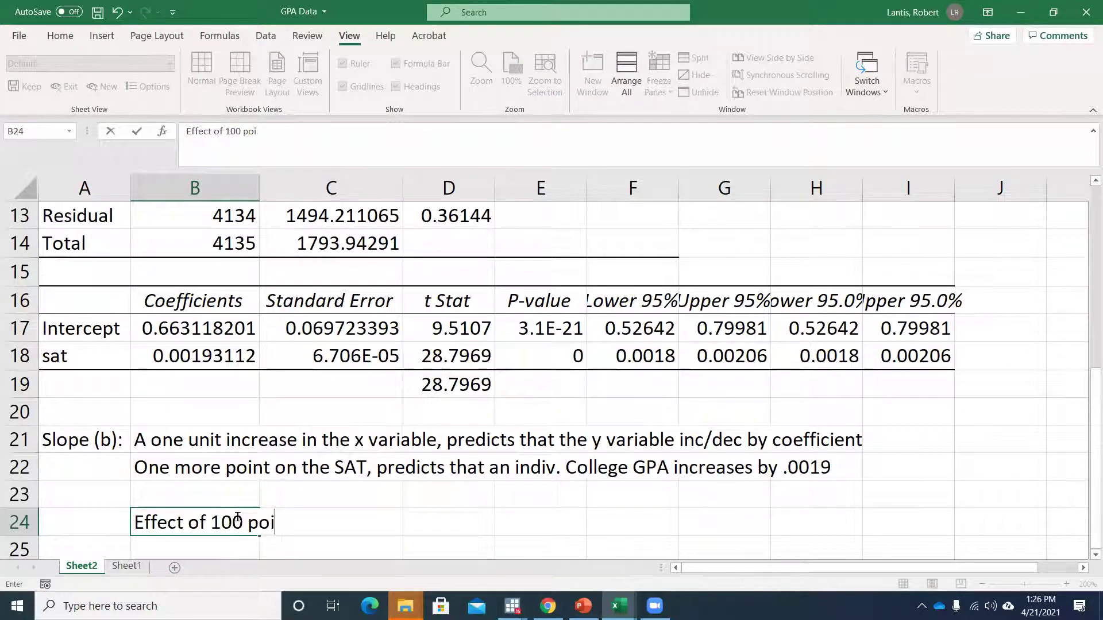
type("nts higher on SAT:")
key("Tab")
- Calculate the effect of 100 more SAT points in cell E24 with the formula =100*B18
key("Tab")
key("Tab")
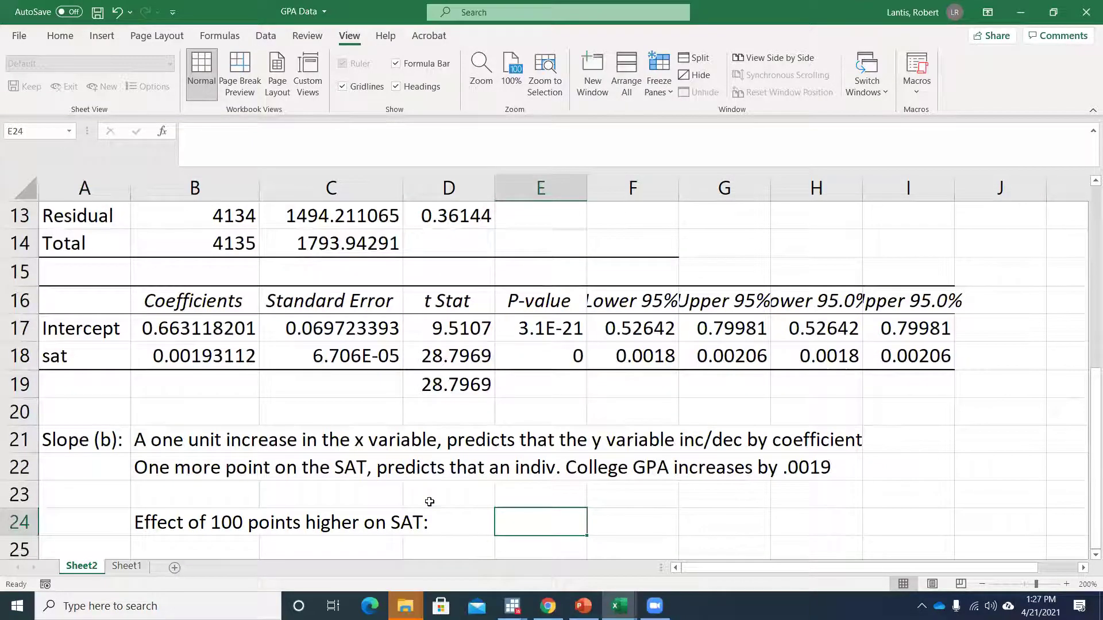
type("=100*")
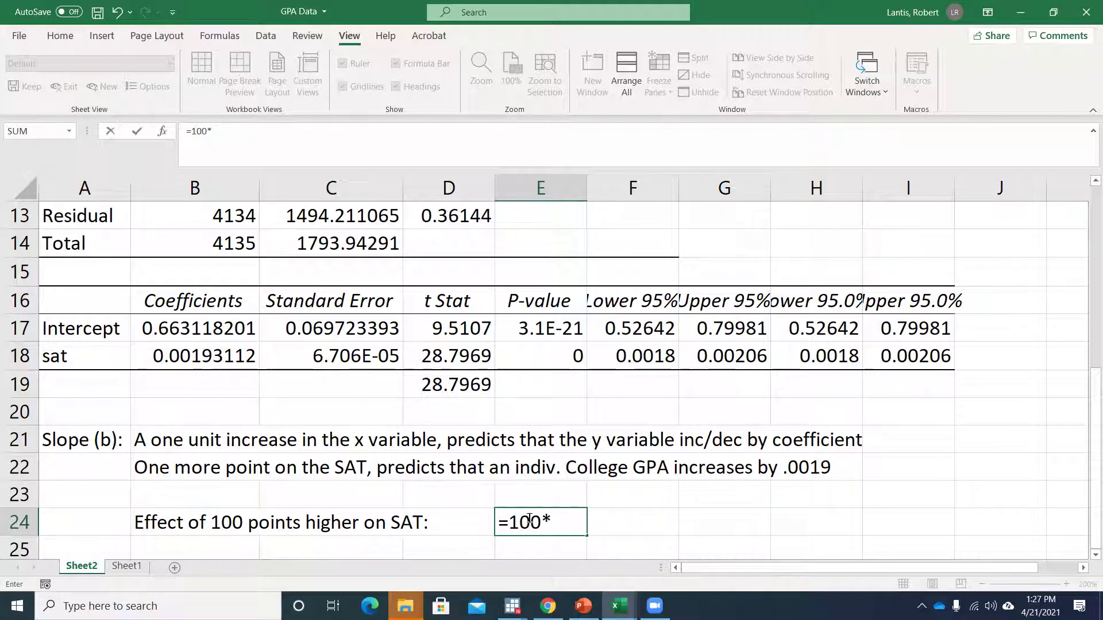
left_click(230, 354)
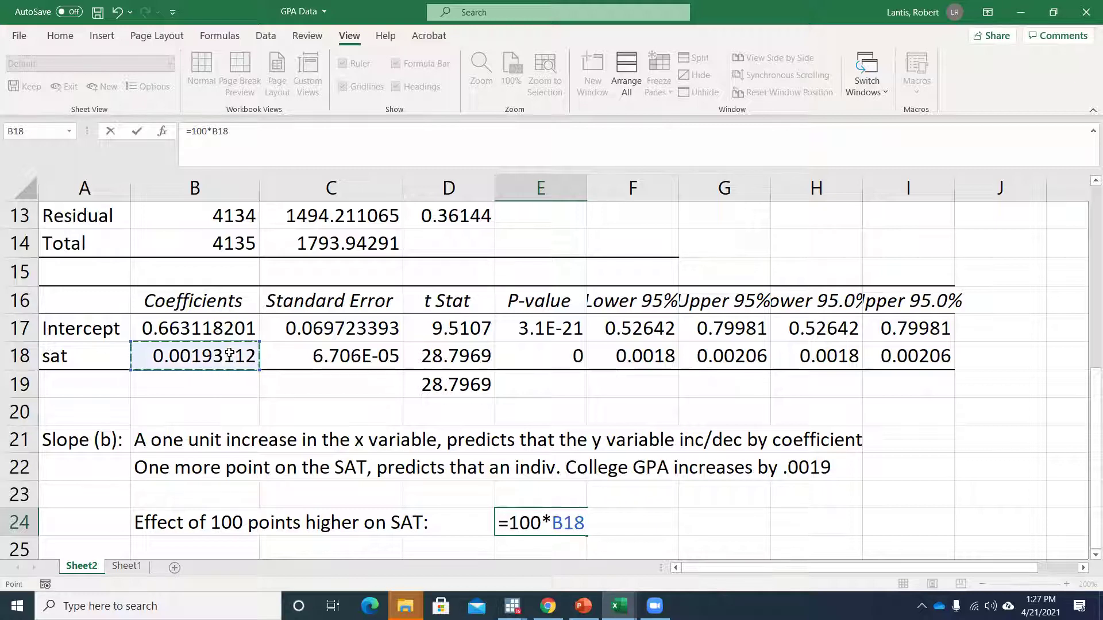
key("Return")
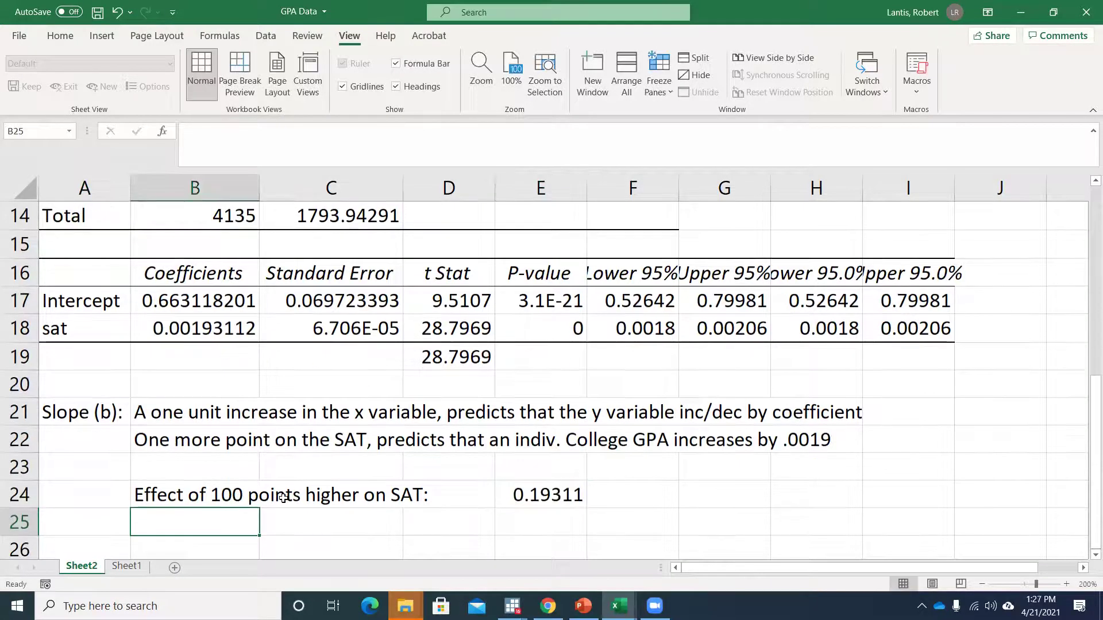
left_click(217, 338)
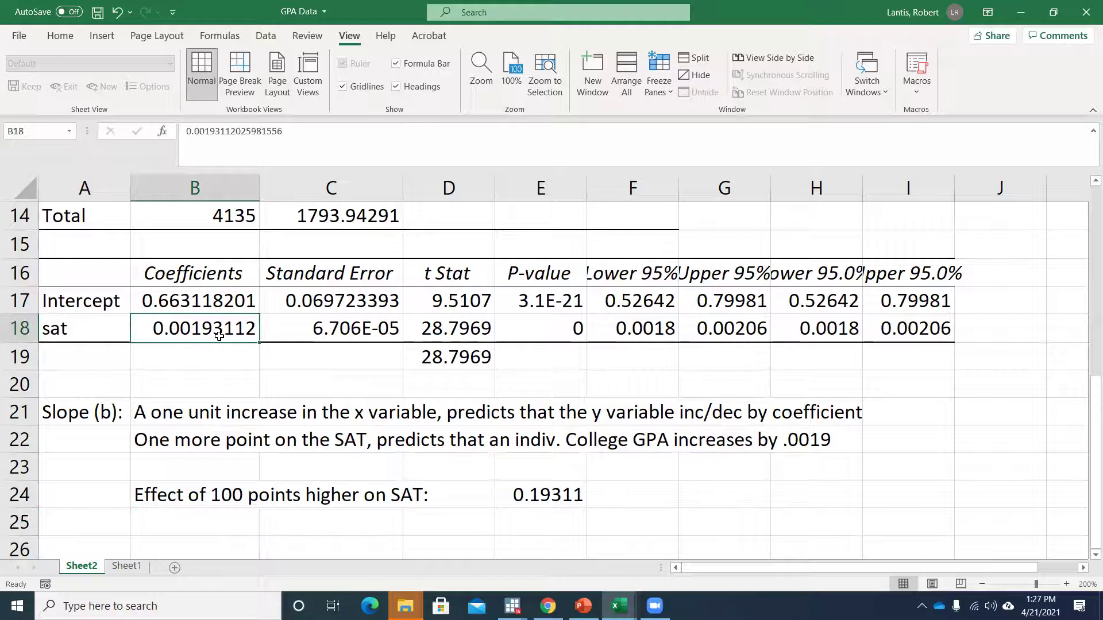
left_click(545, 501)
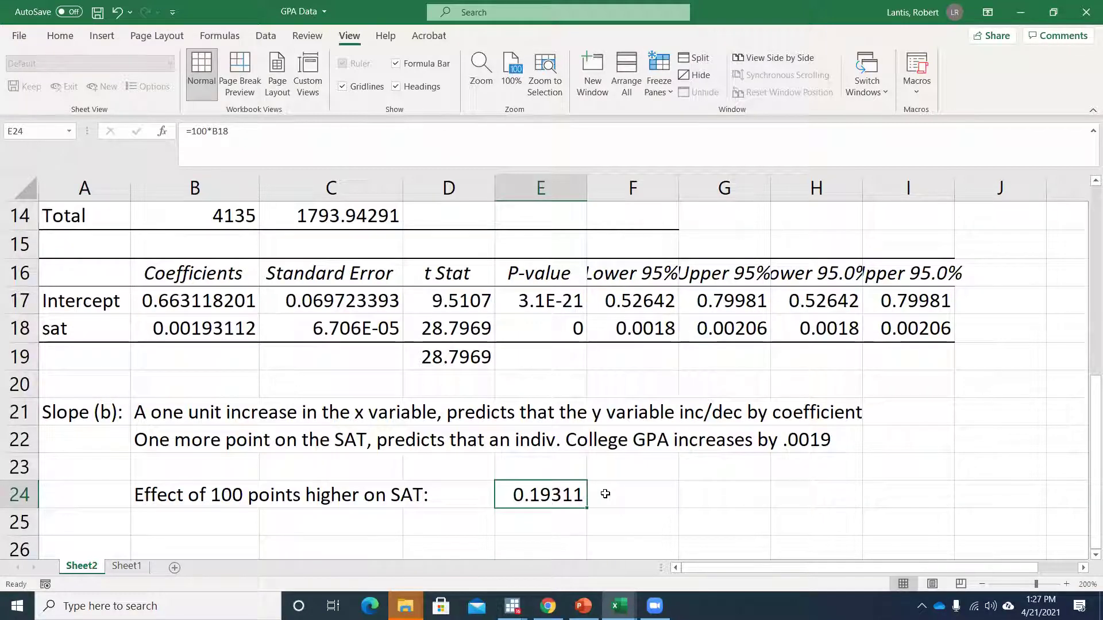
- Enter the label "Intercept (a)" in cell A26 and widen column A to fit it
key("Left")
key("Left")
key("Left")
key("Left")
key("Right")
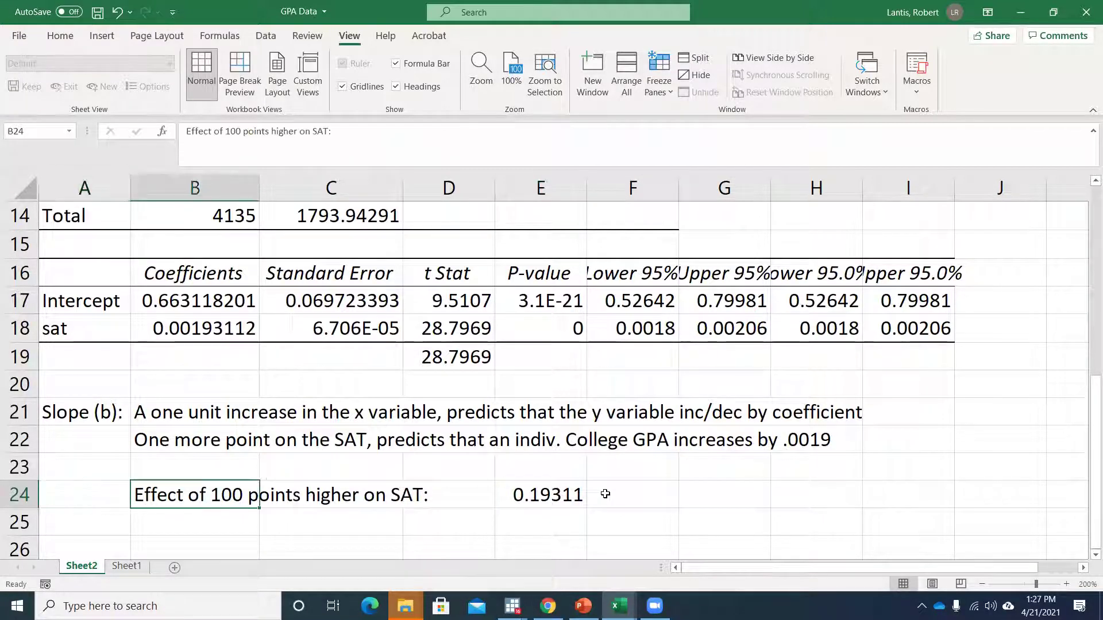
key("Up")
key("Right")
key("Down")
key("Left")
key("Down")
key("Left")
key("Down")
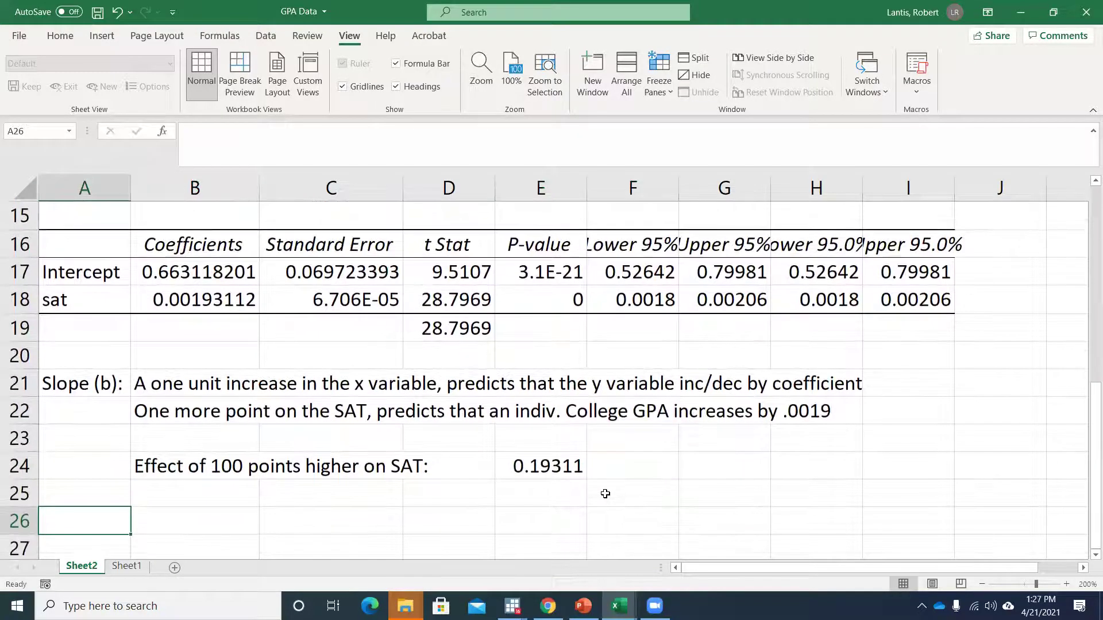
type("Intercept (a")
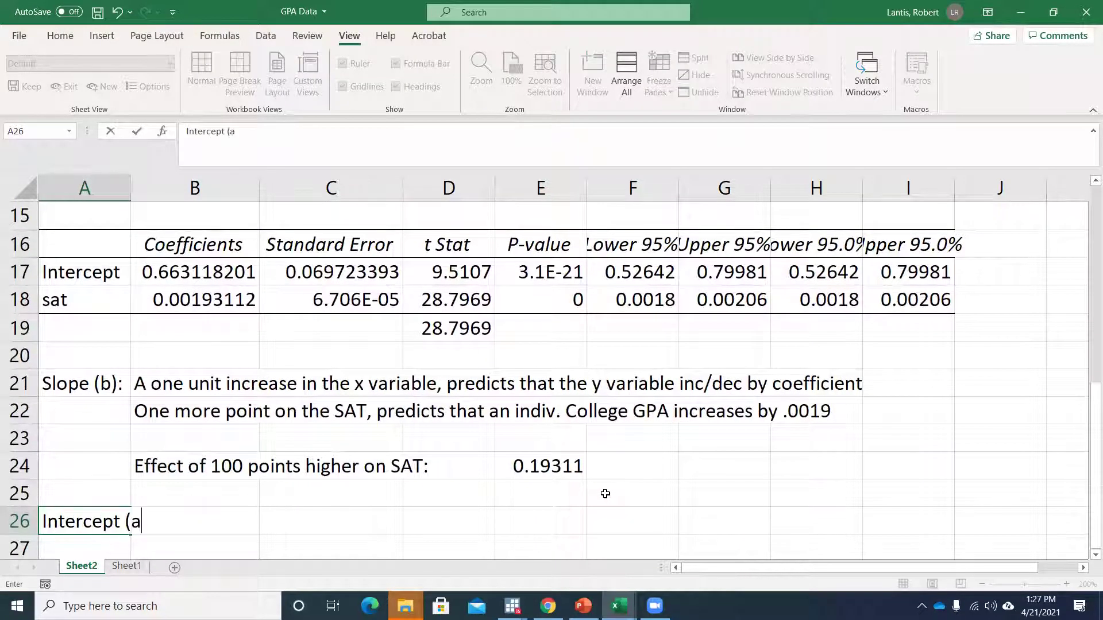
type(")")
key("Right")
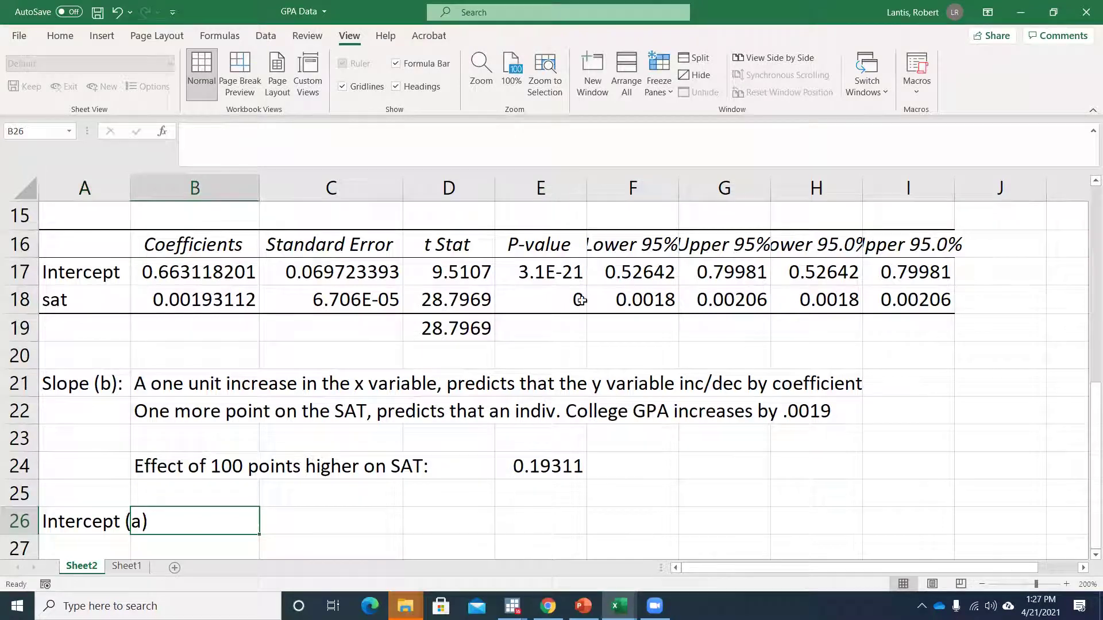
double_click(130, 190)
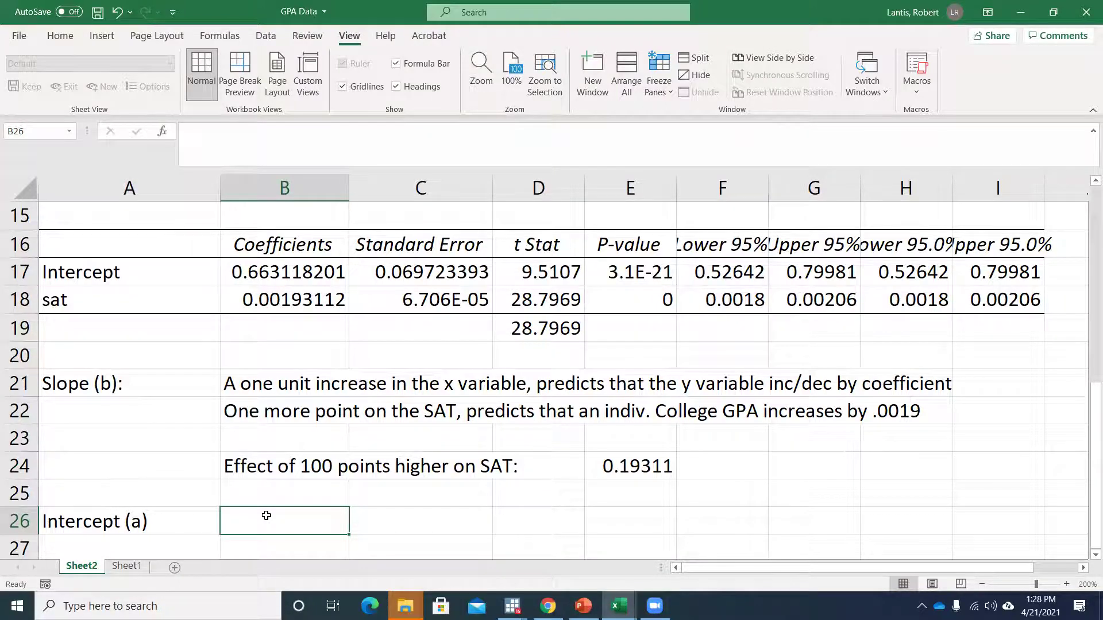
type("T")
key("BackSpace")
type("the pred")
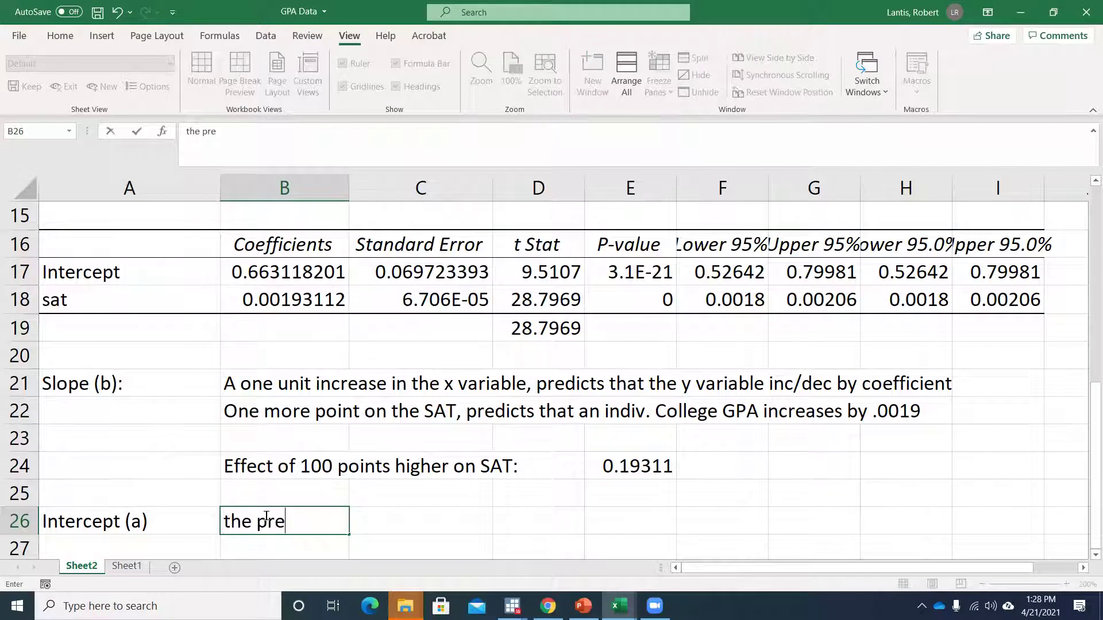
key("BackSpace")
key("BackSpace")
key("BackSpace")
key("BackSpace")
key("BackSpace")
key("BackSpace")
key("BackSpace")
key("BackSpace")
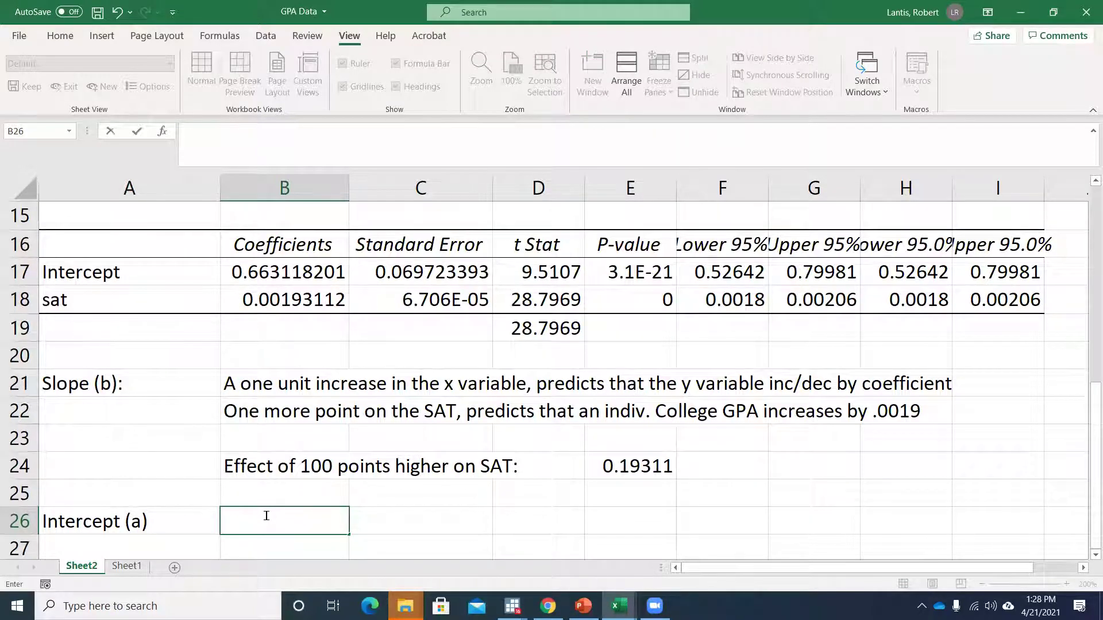
- Enter "The predicted y value if the x variable is equal to 0" in cell B26
type("The predicted y")
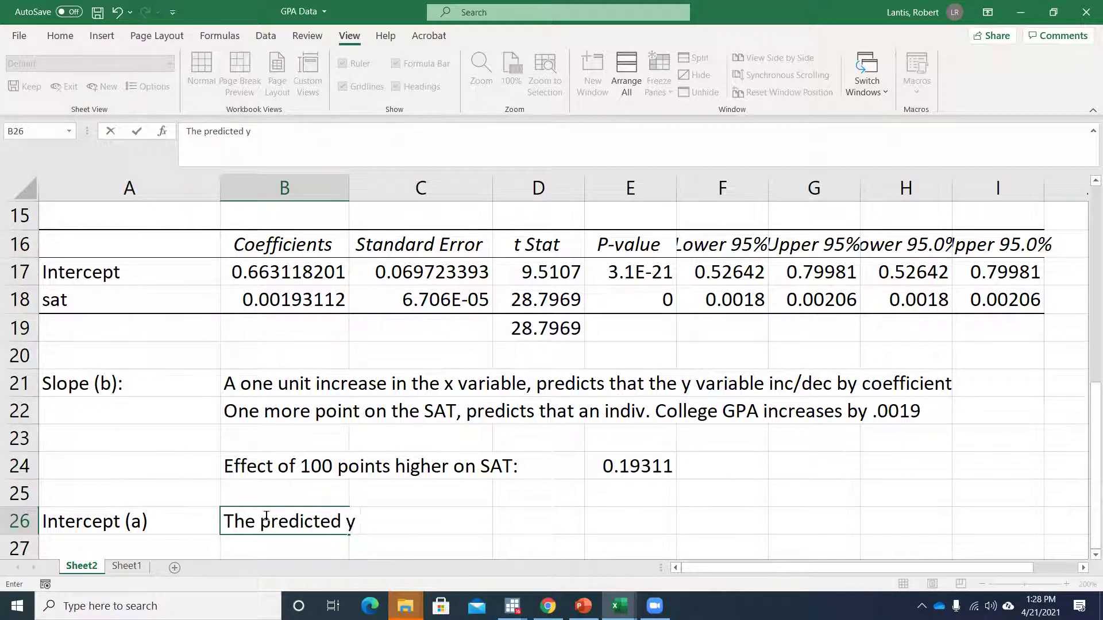
type(" value if the x variable is equal to ze")
key("BackSpace")
key("BackSpace")
type("0")
key("Return")
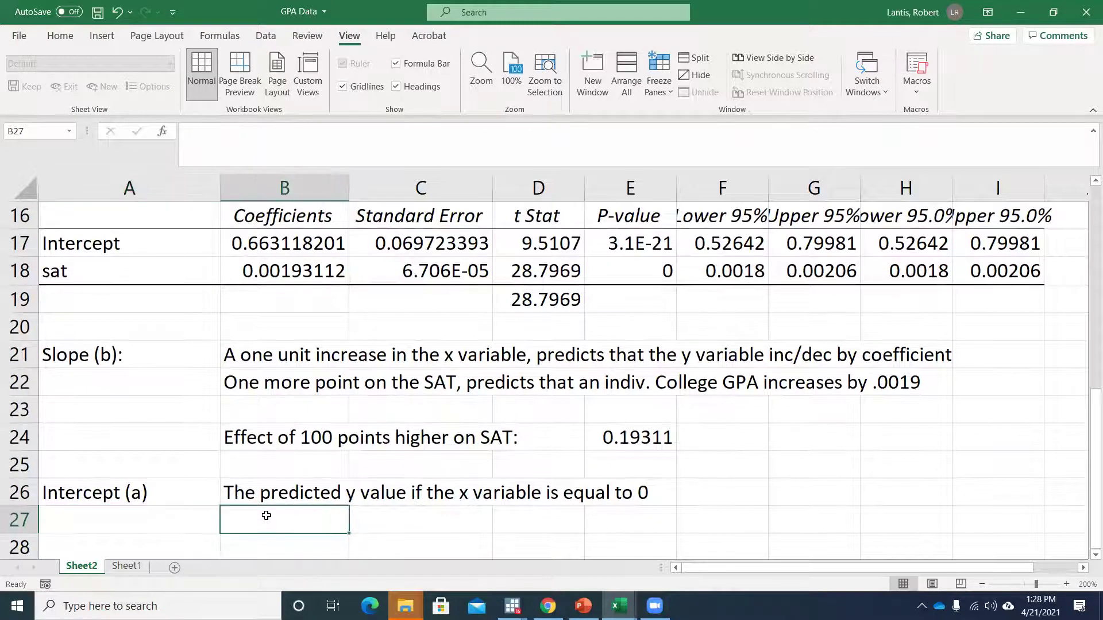
- Enter "The predicted GPA is .663 if the individual got a 0 on the SAT" in cell B27
type("The predicted ")
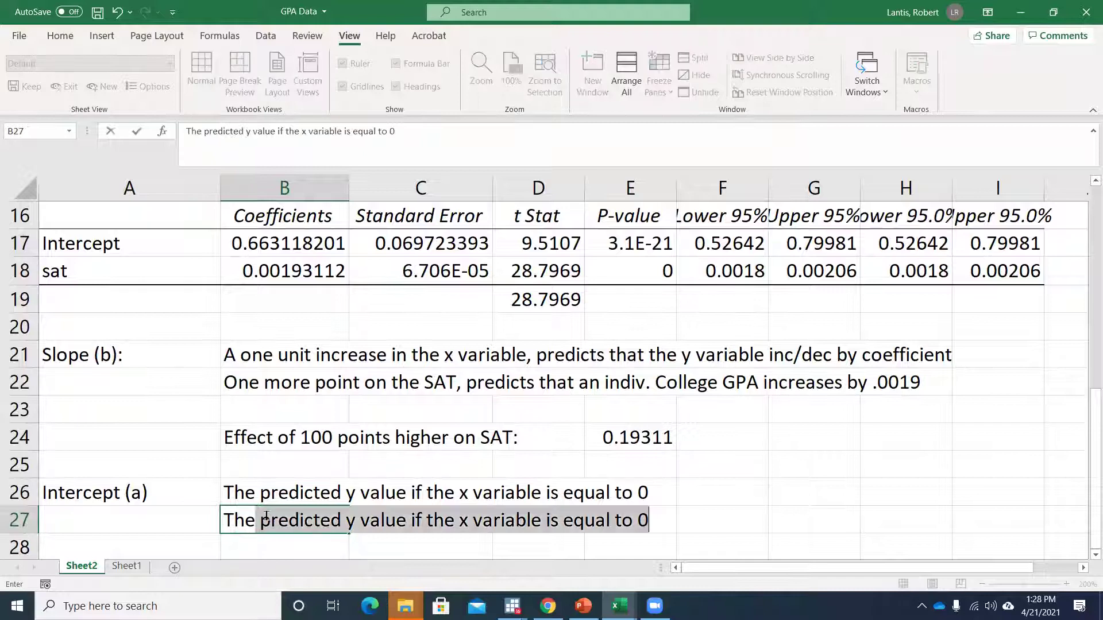
type("G")
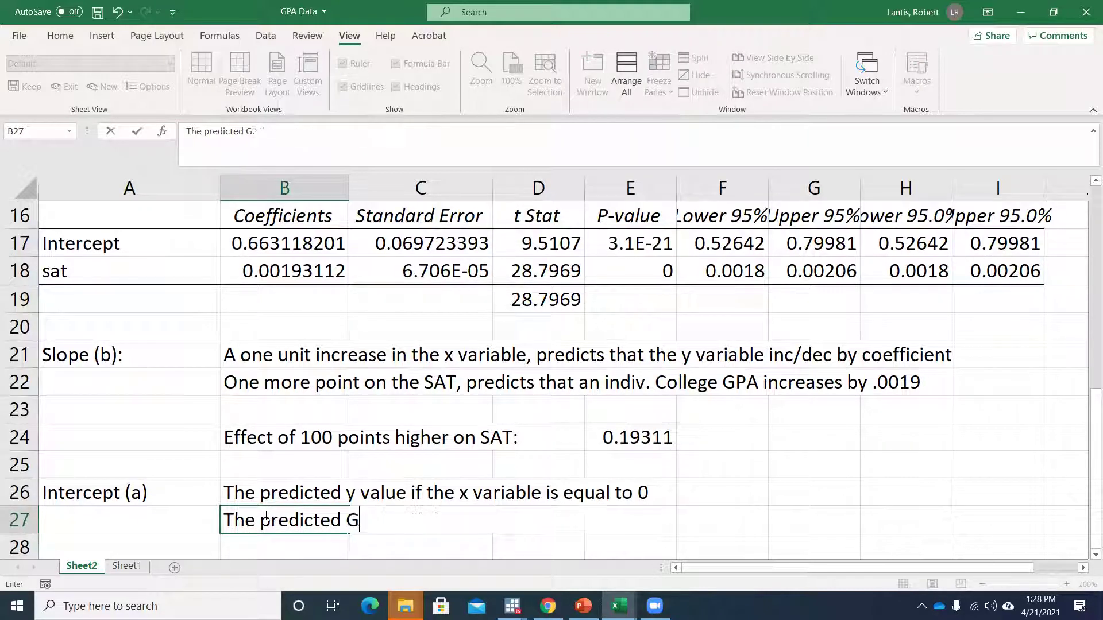
type("PA is .663")
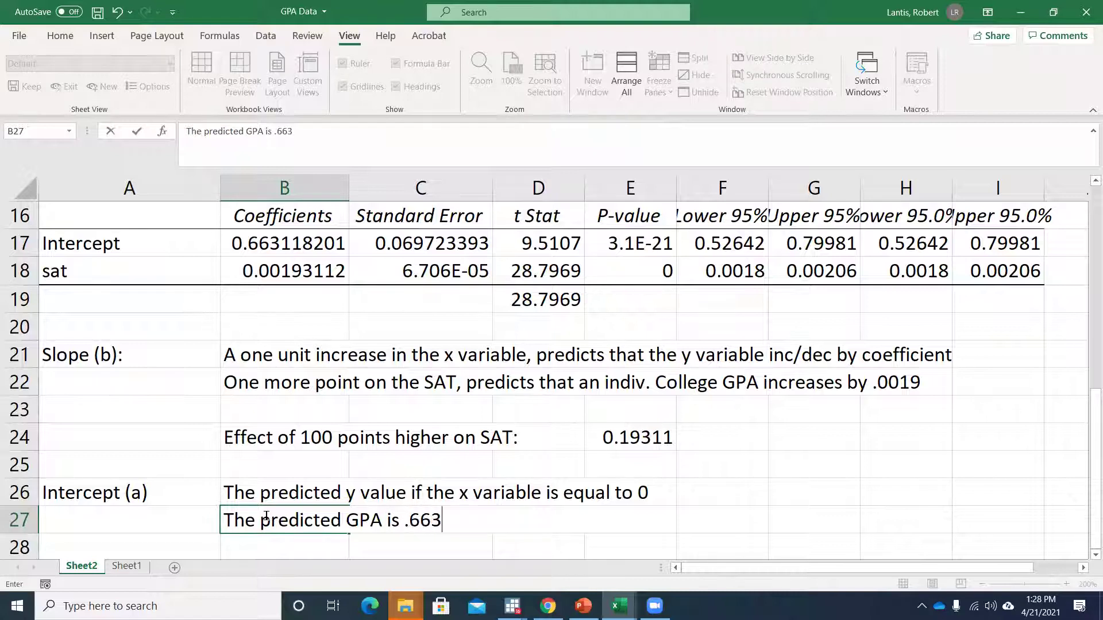
type(" if the ind")
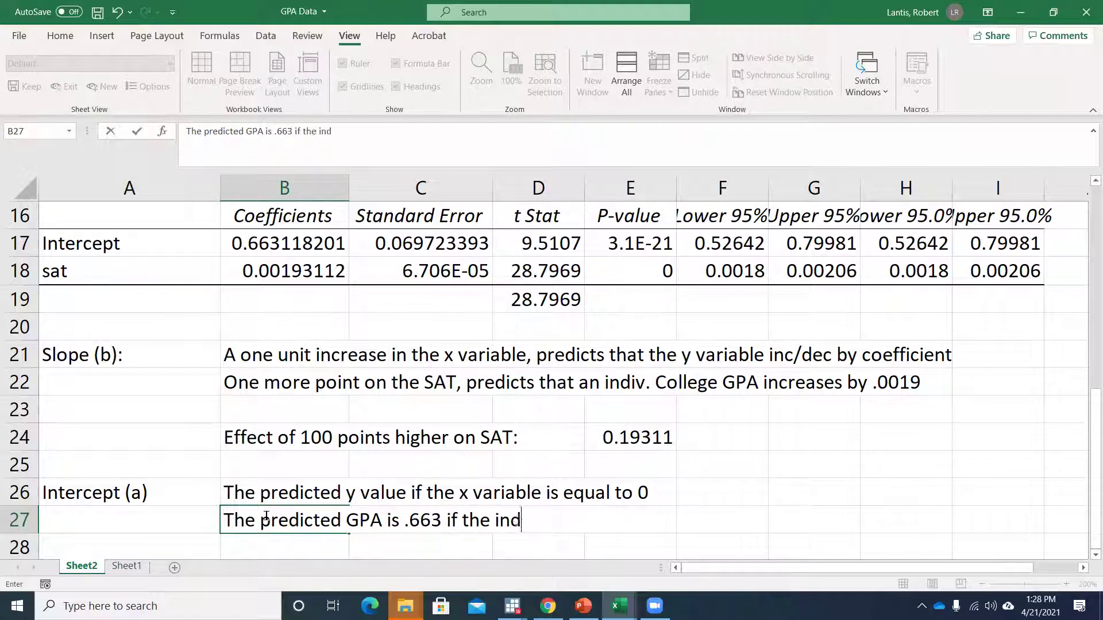
type("ividual got a ")
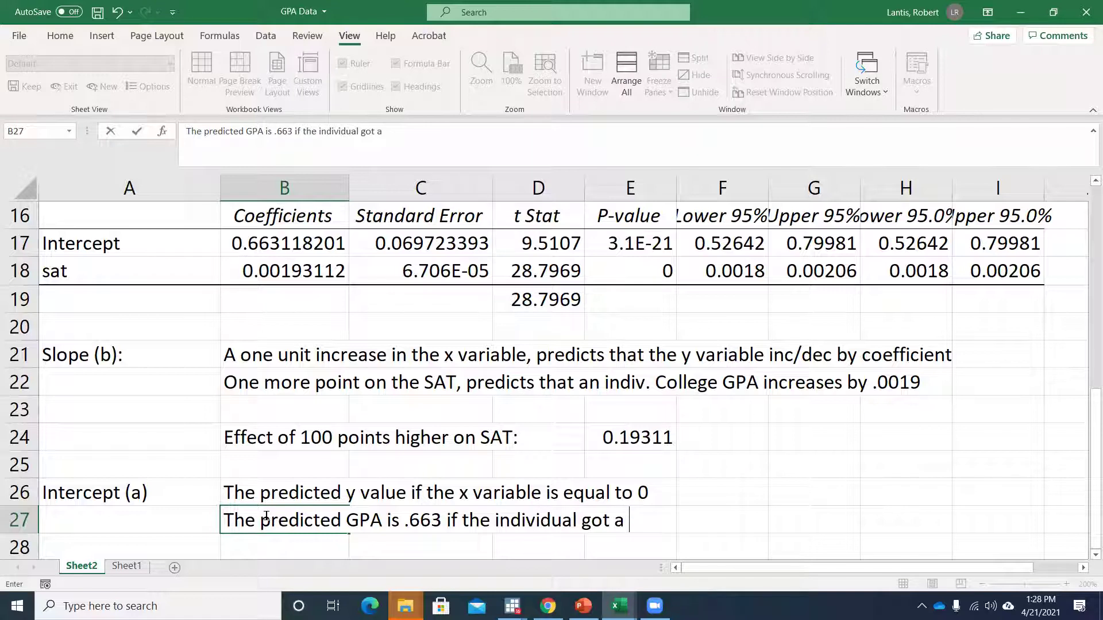
type("0 on the SAT")
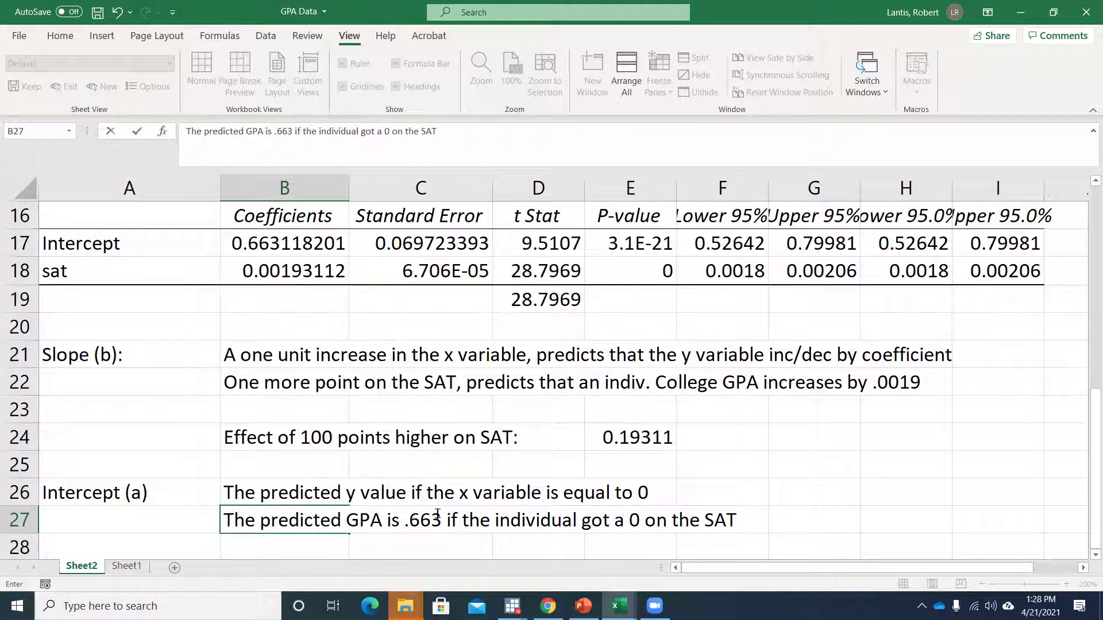
key("Return")
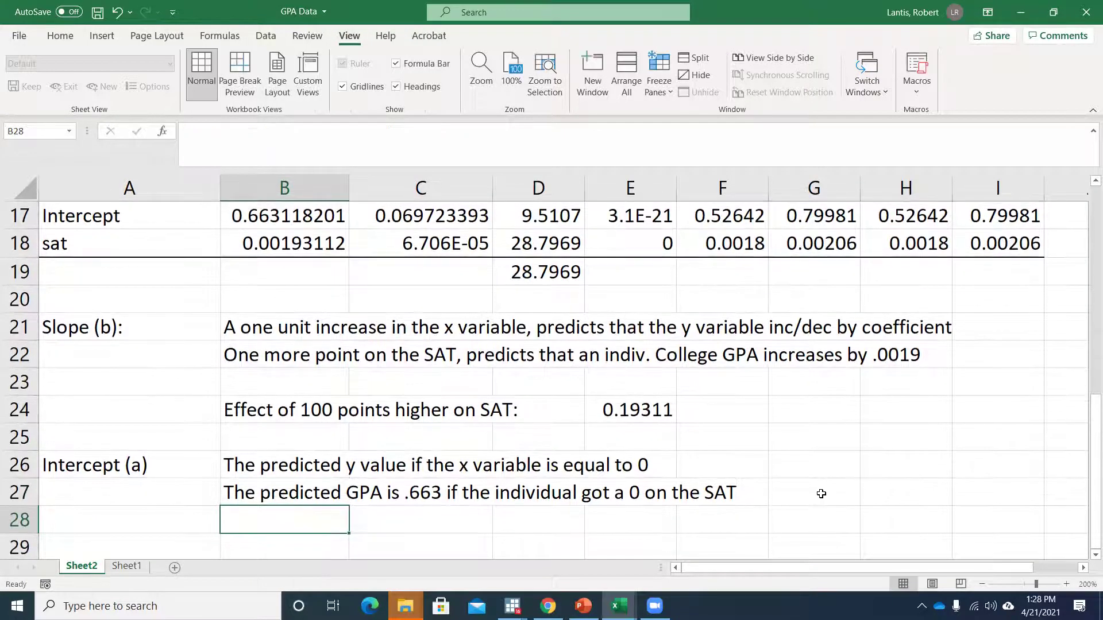
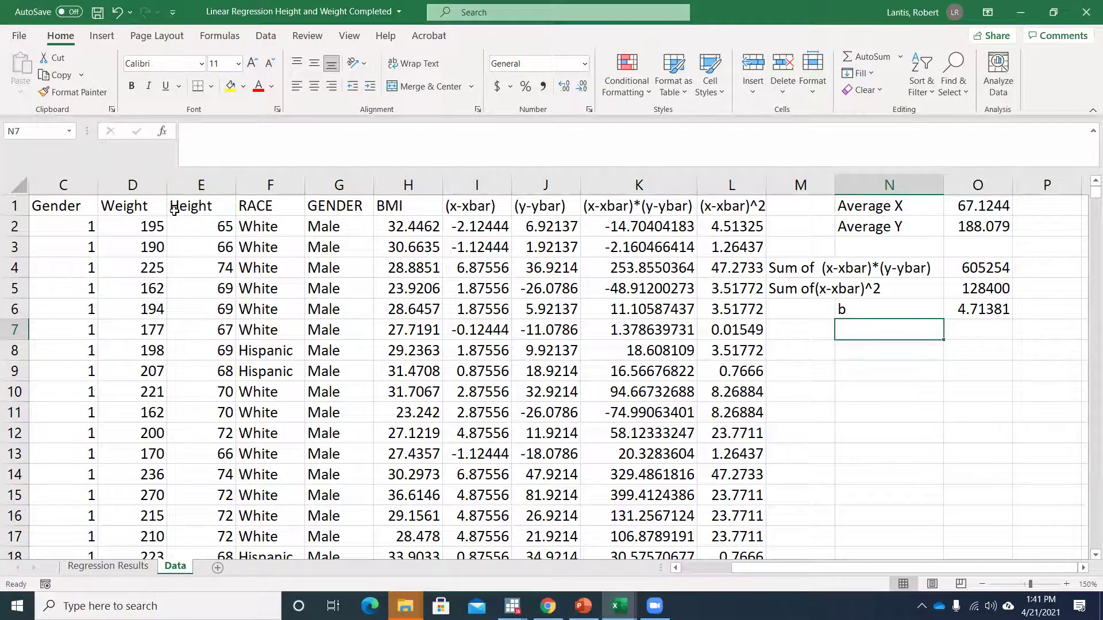
- Examine the formulas behind Average X in cell O1 and Average Y in cell O2 of the height and weight data
left_click(968, 200)
double_click(969, 201)
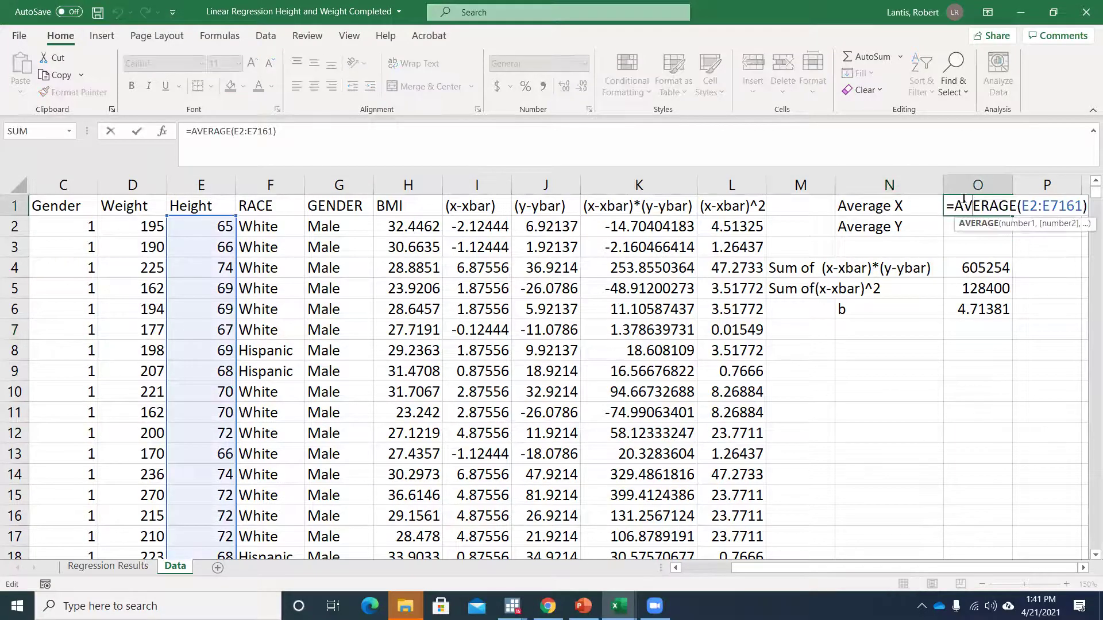
key("Return")
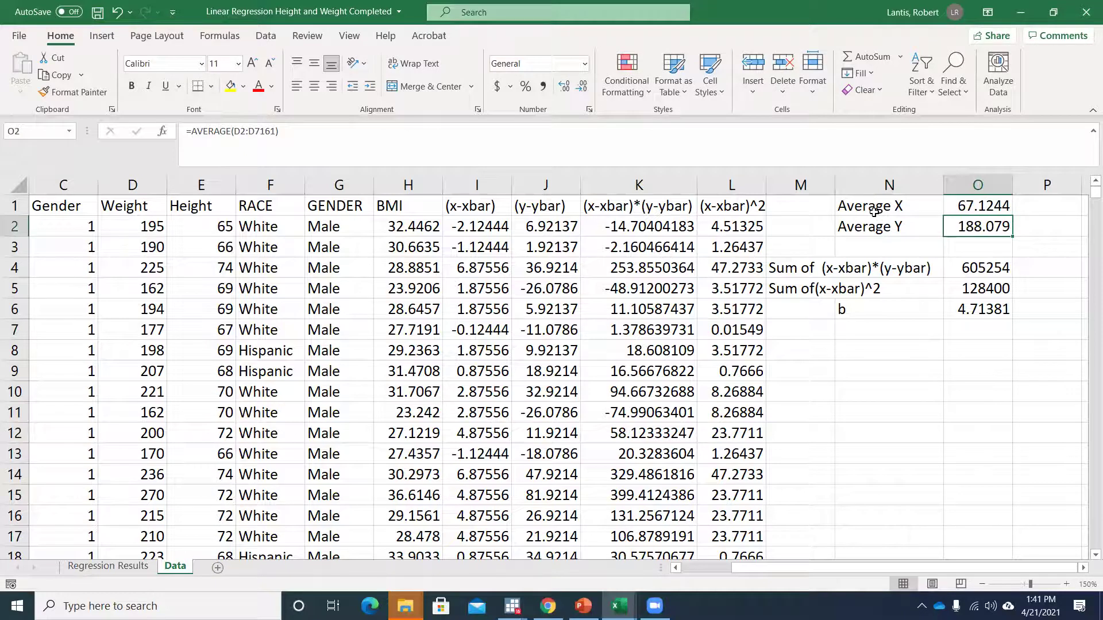
double_click(971, 228)
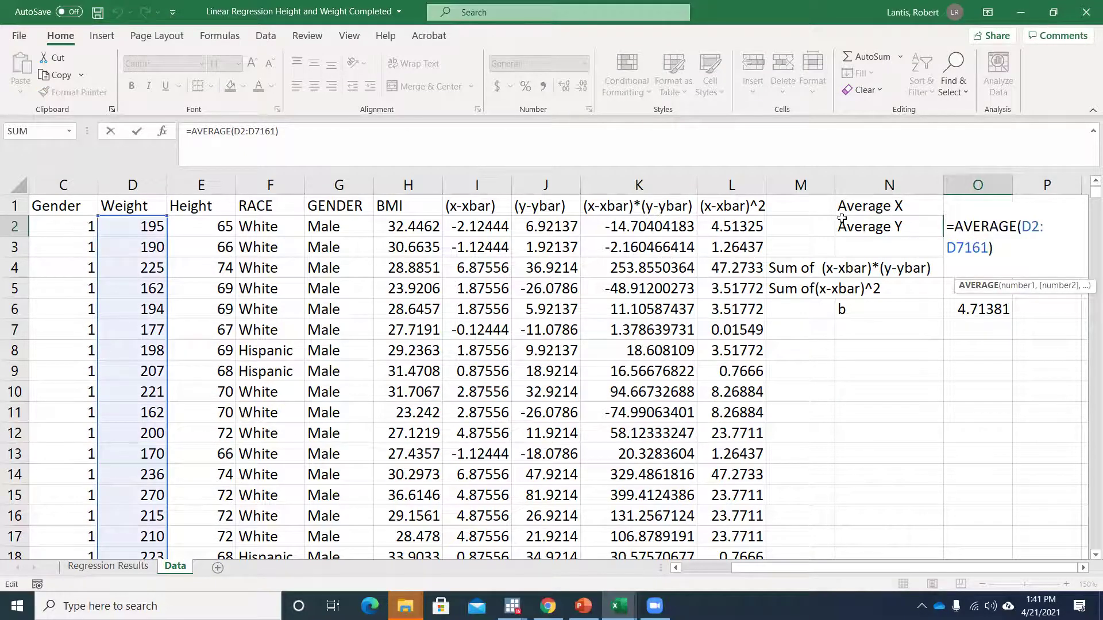
key("Return")
- Examine the deviation formulas for (x-xbar) in cell I2 and (y-ybar) in cell J2
key("Left")
key("Left")
key("Left")
key("Left")
key("Left")
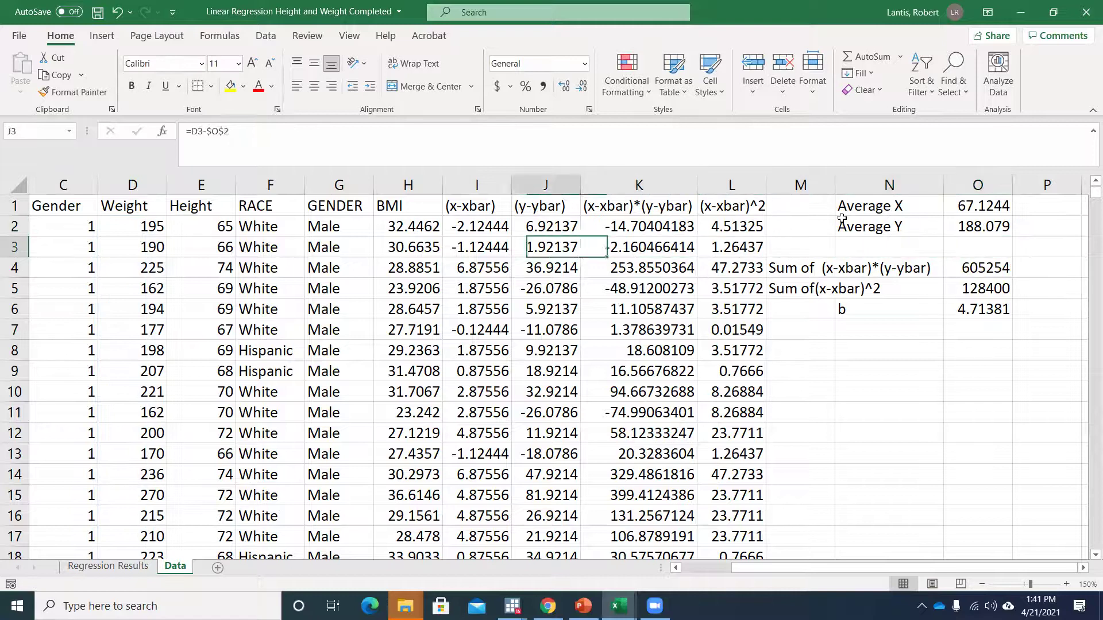
key("Left")
key("Up")
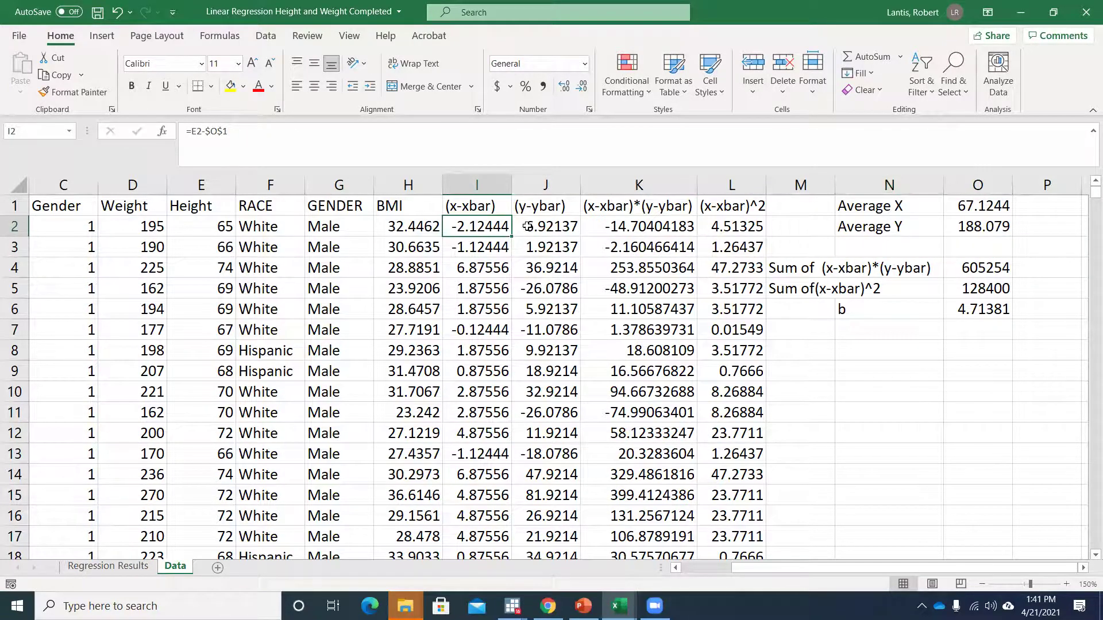
double_click(463, 226)
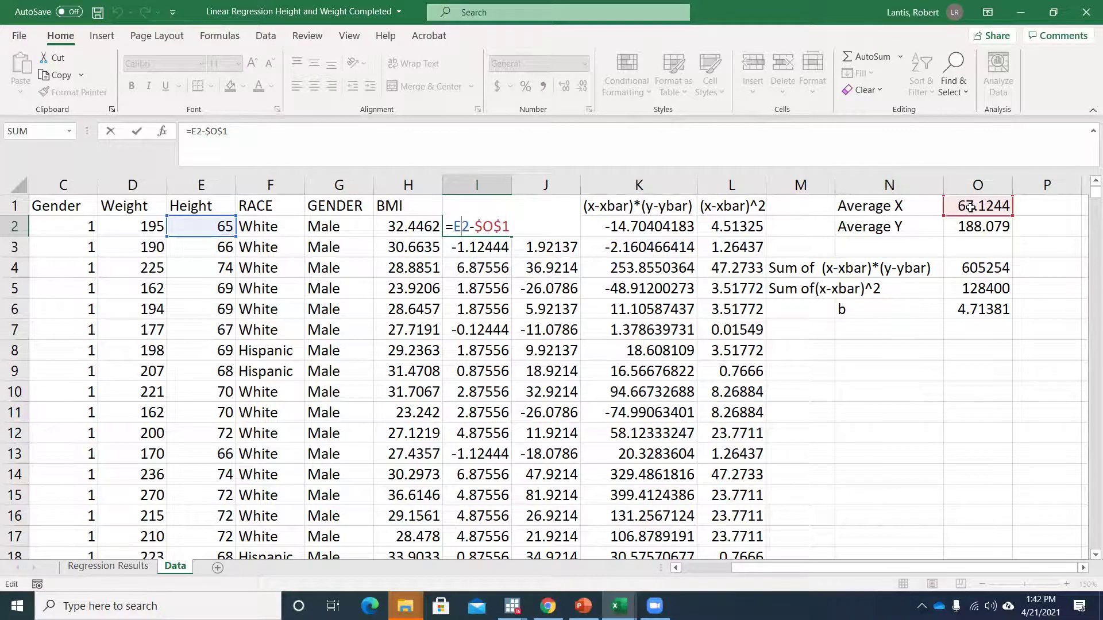
key("Return")
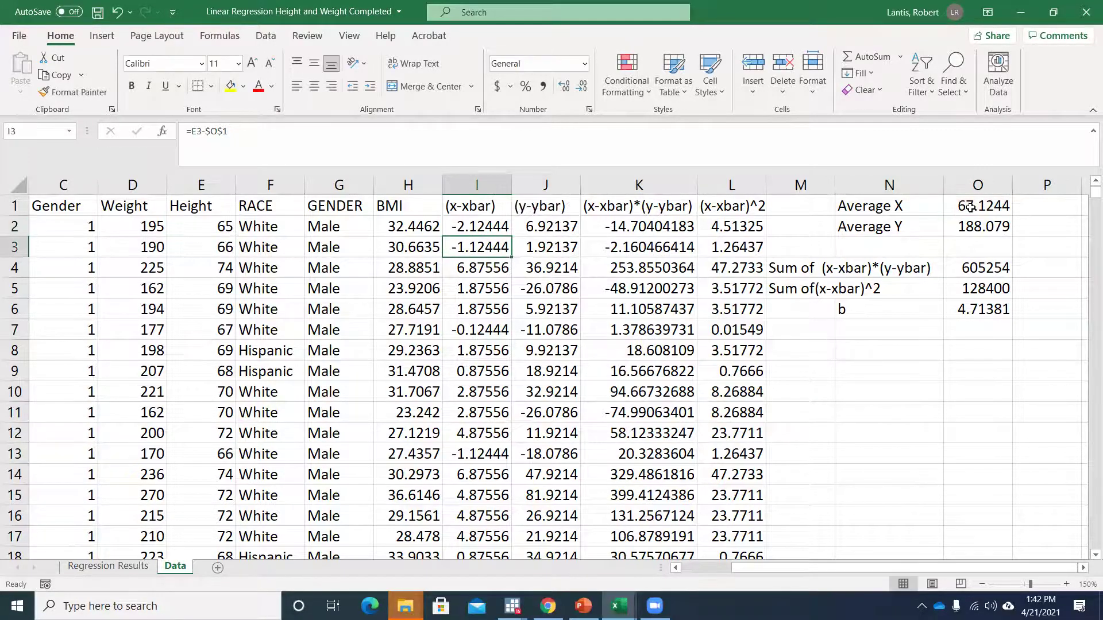
double_click(535, 229)
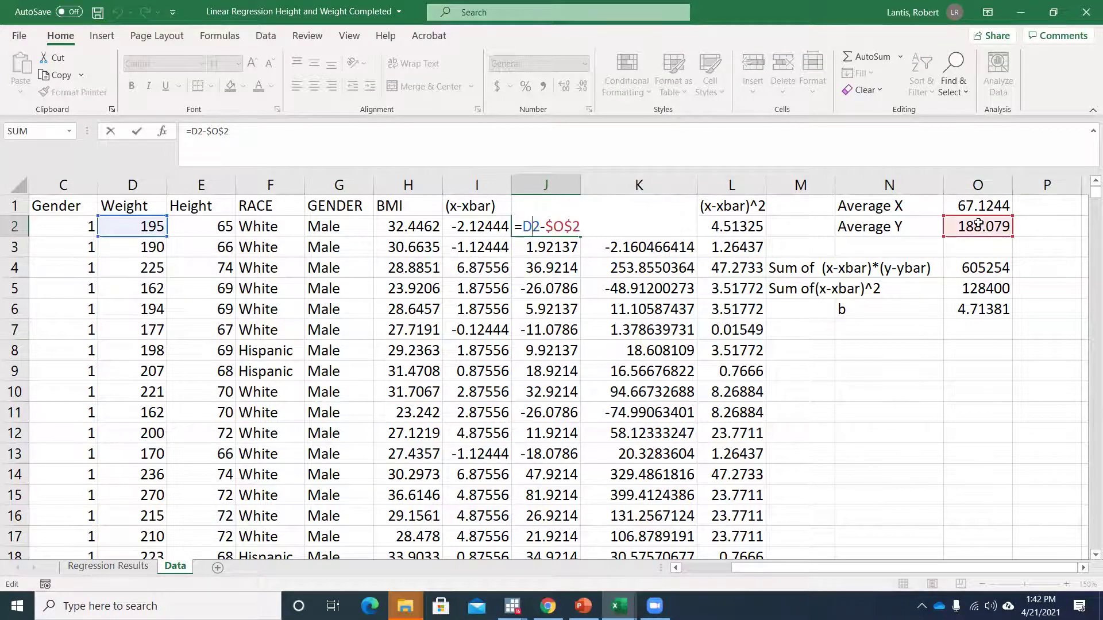
key("Return")
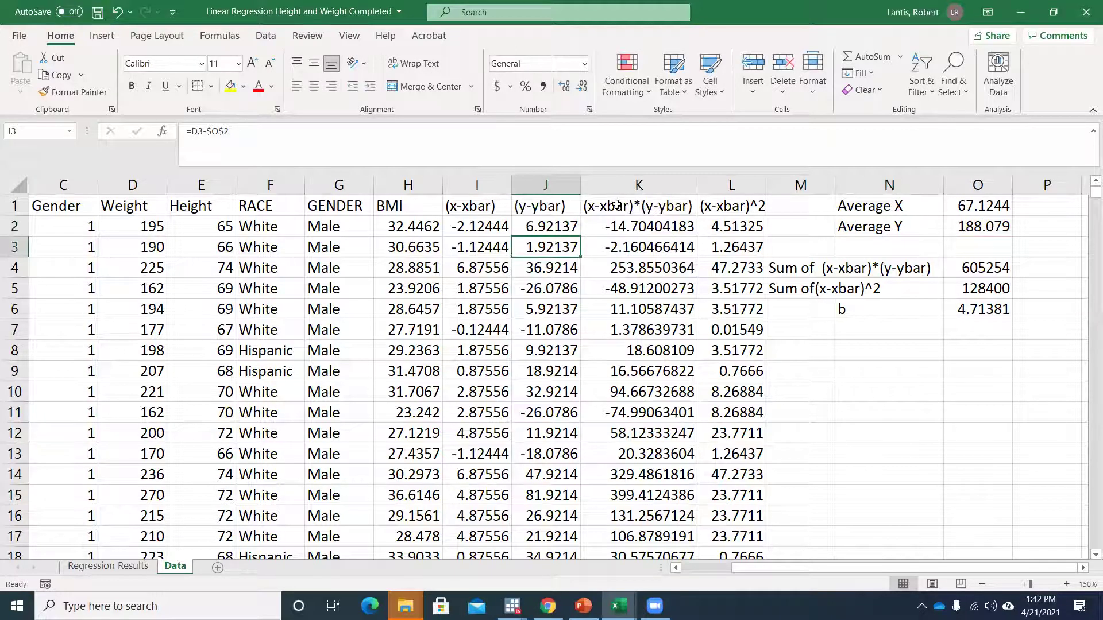
- Examine the (x-xbar)*(y-ybar) formula in K2 and its sum in O4 against the slope formula on the PowerPoint slide "The Solution"
double_click(617, 225)
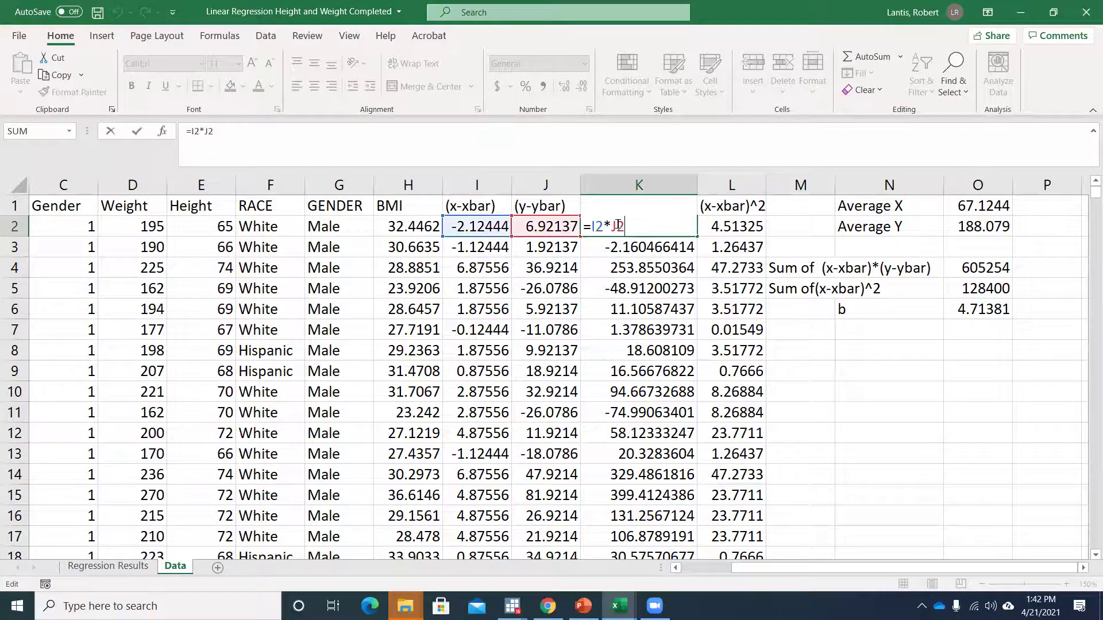
key("Return")
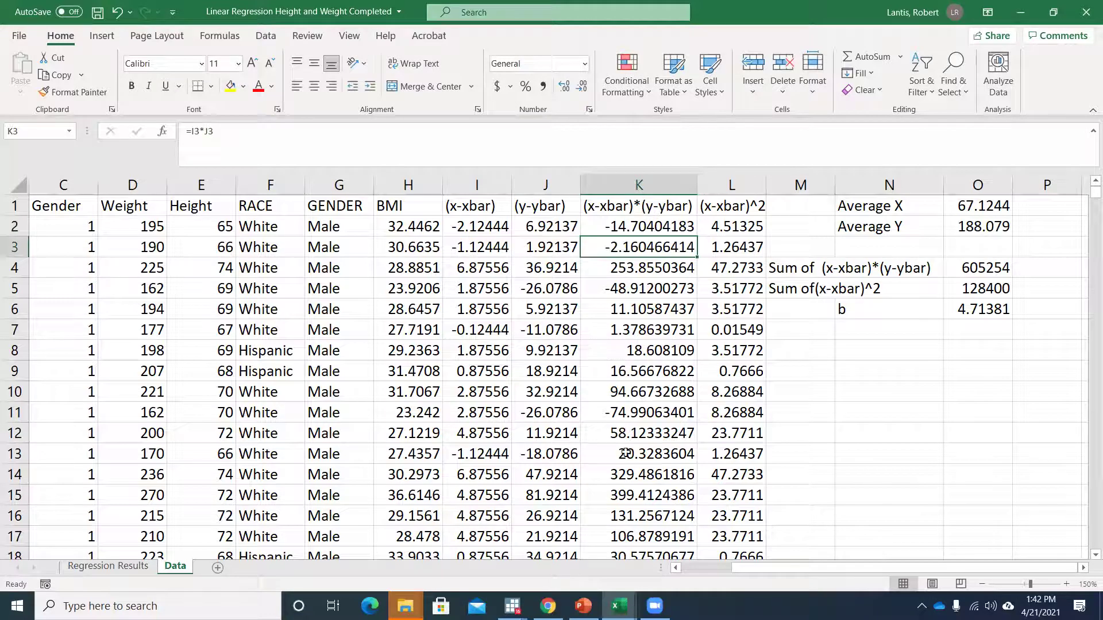
double_click(972, 266)
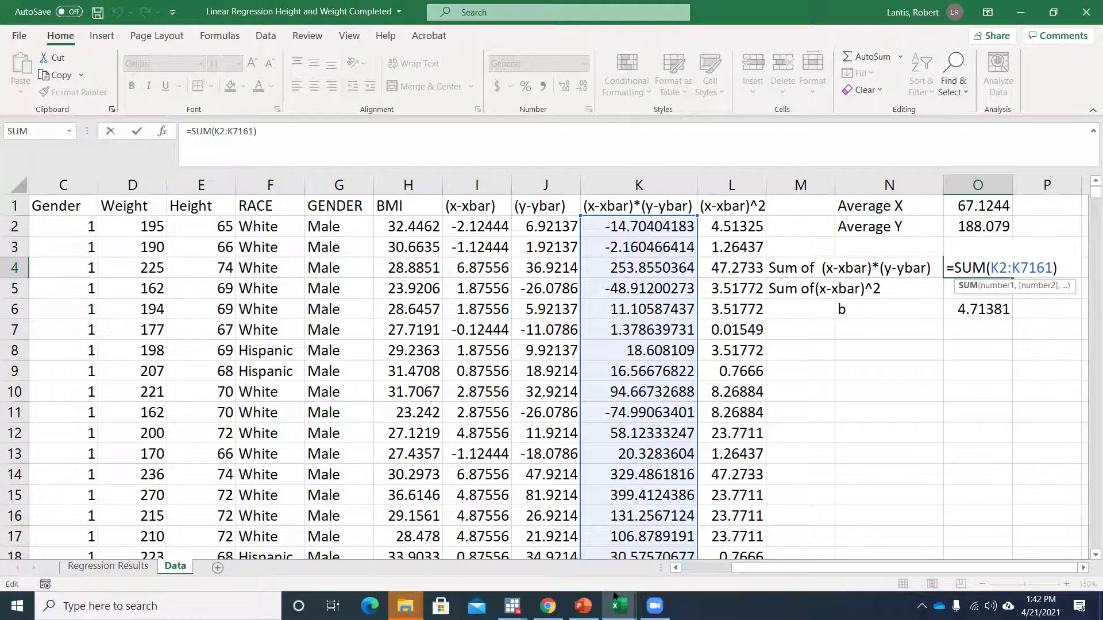
left_click(583, 606)
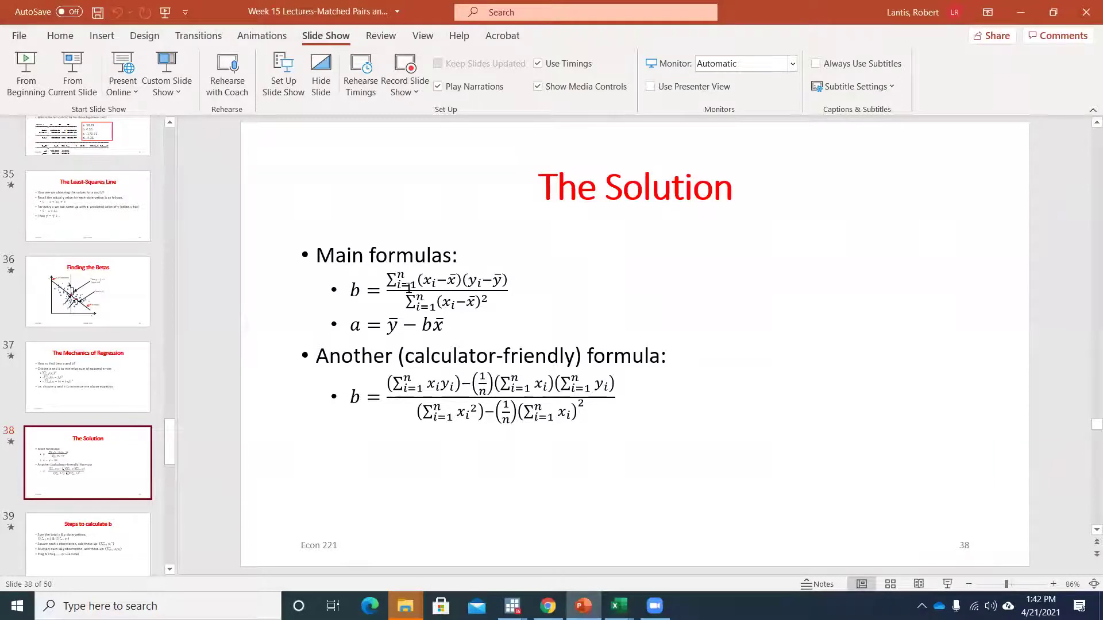
mouse_move(618, 605)
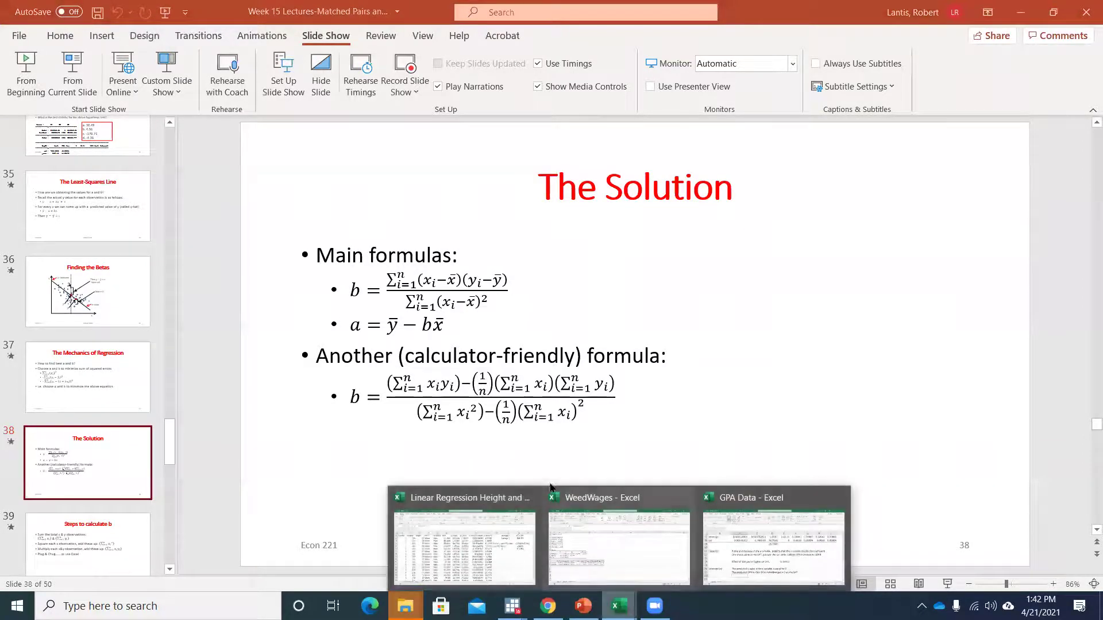
left_click(474, 513)
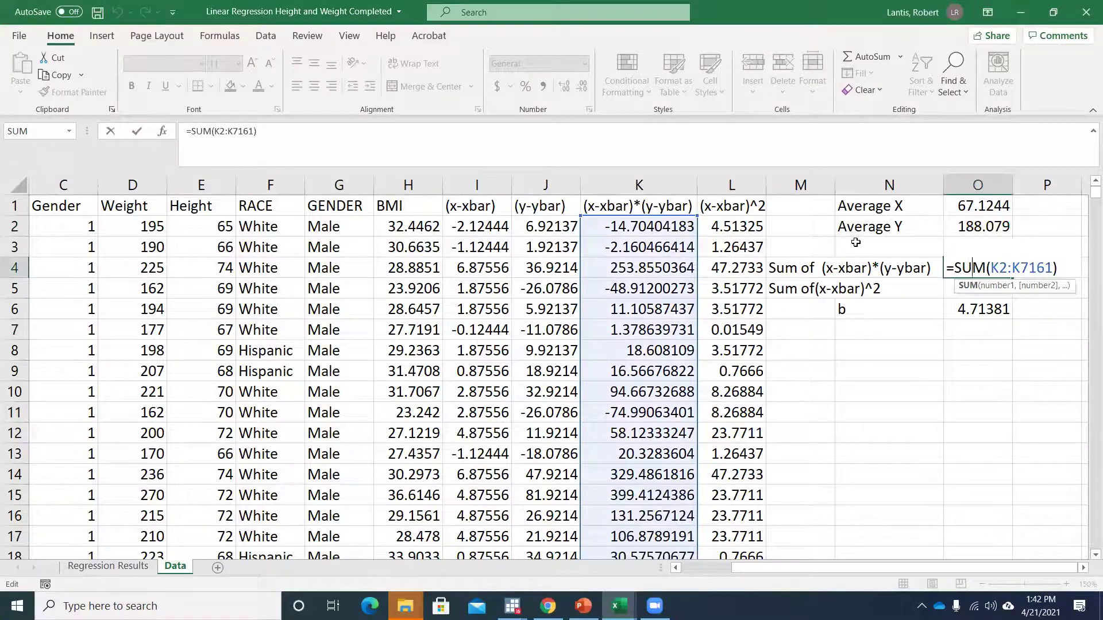
key("Return")
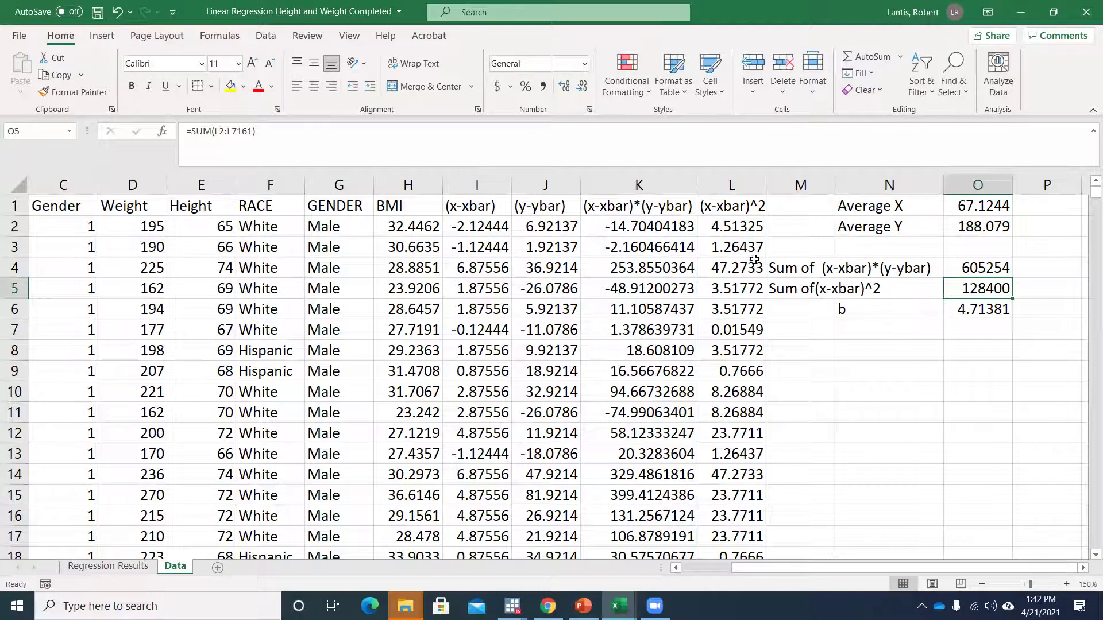
- Examine the (x-xbar)^2 formula in L2 and its sum in O5 against the slope formula's denominator on the PowerPoint slide
double_click(729, 226)
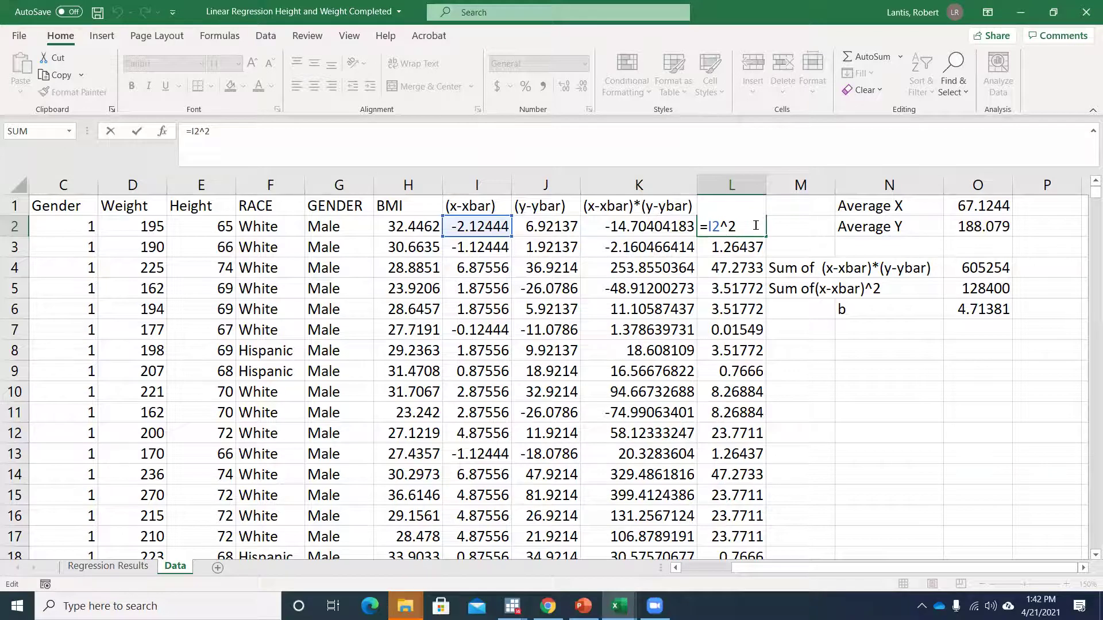
key("Return")
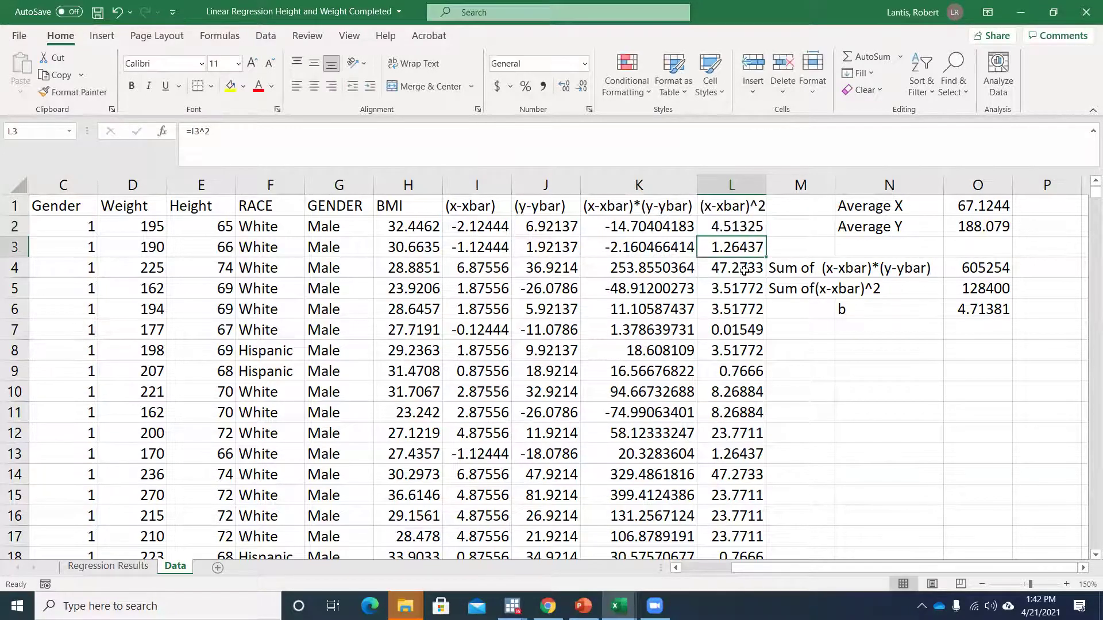
double_click(973, 293)
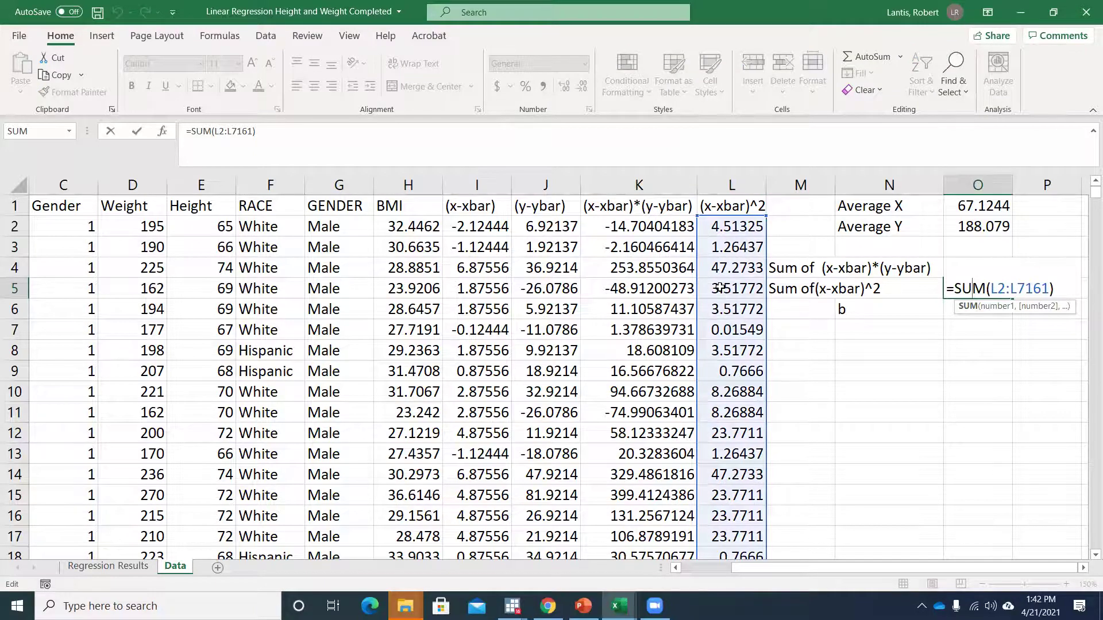
left_click(583, 606)
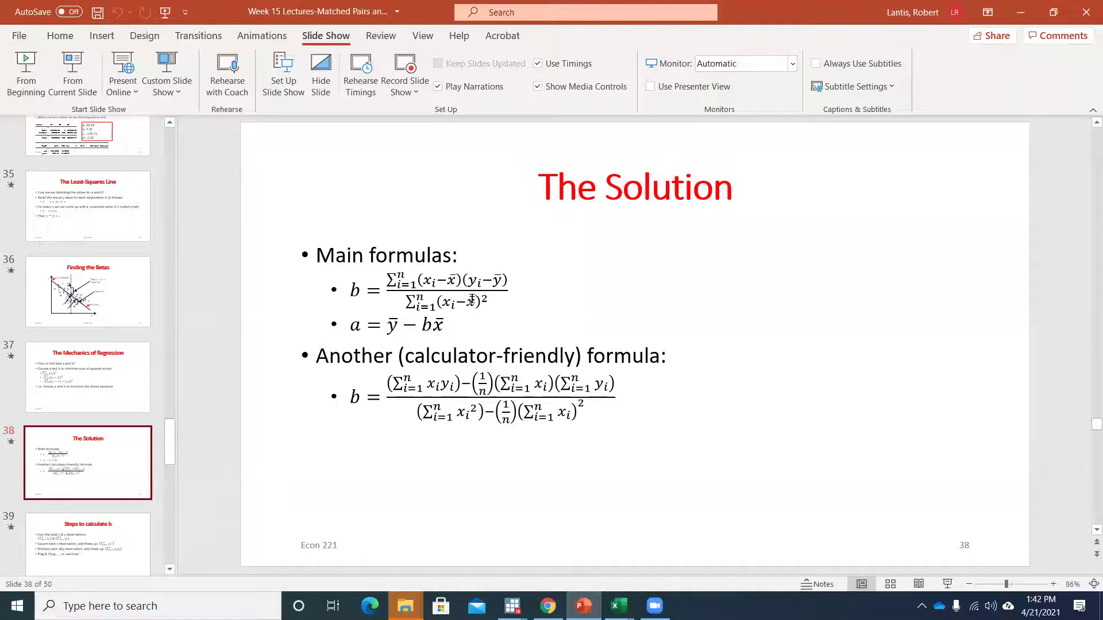
key("Return")
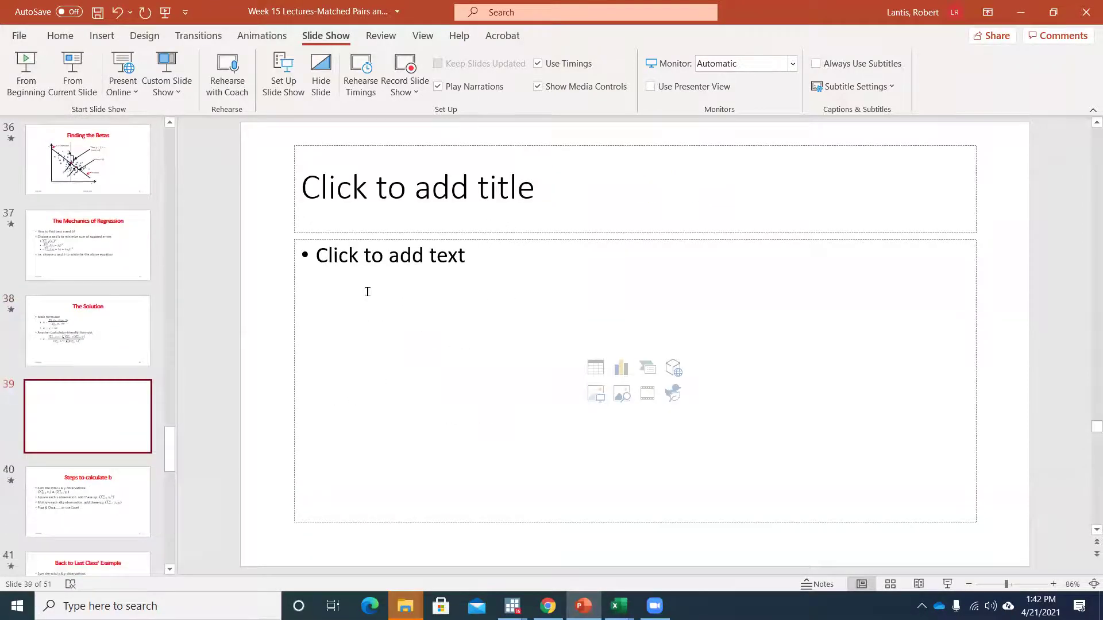
key("ctrl+z")
- Return to the height and weight workbook in Excel and examine the formula for b in cell O6
mouse_move(618, 606)
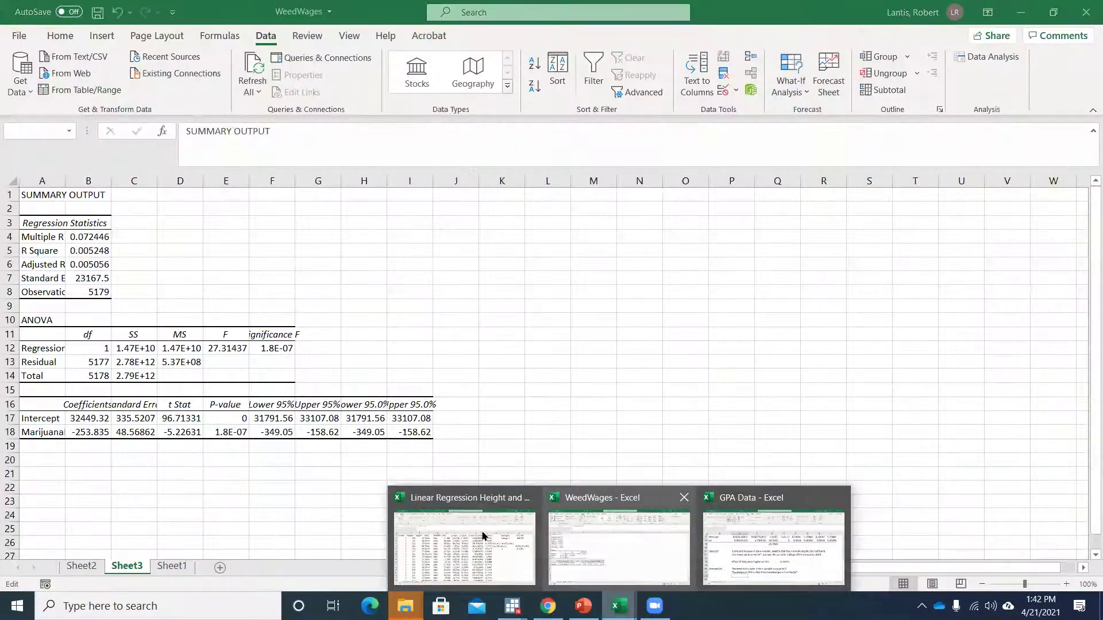
left_click(482, 532)
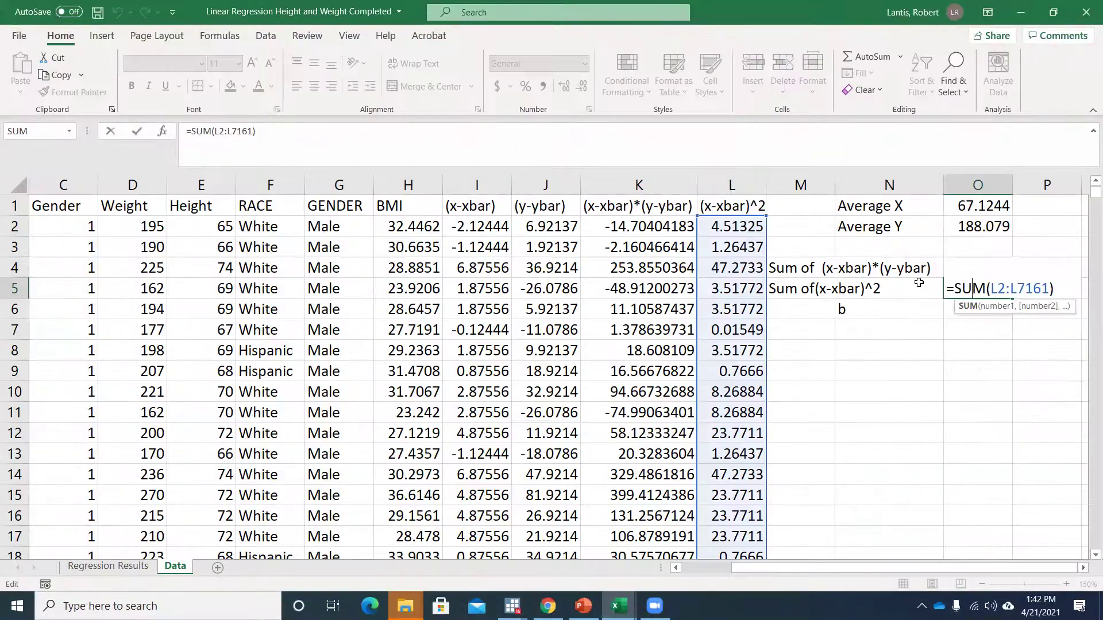
key("Return")
double_click(974, 309)
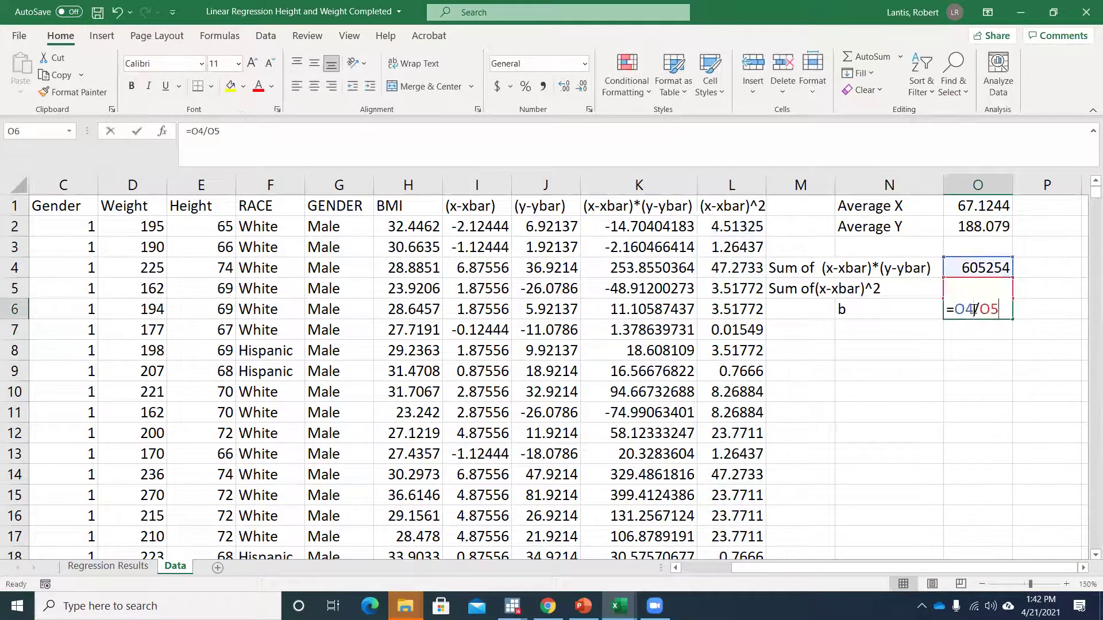
key("Return")
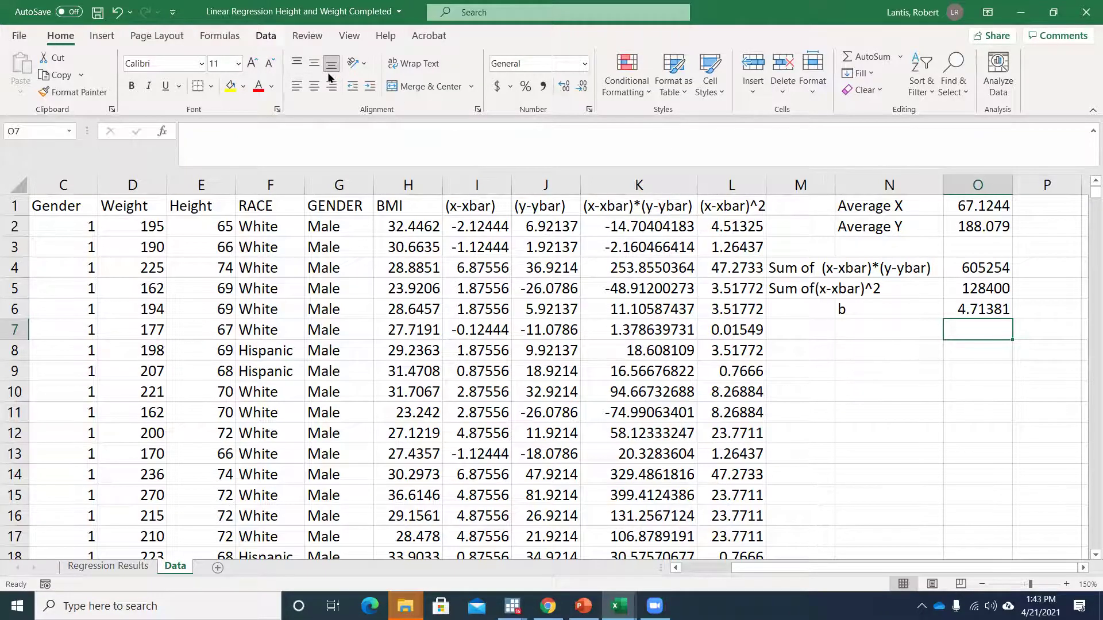
- Start a Regression analysis and set its Y range to the Weight column, $D$1:$D$7161
left_click(265, 35)
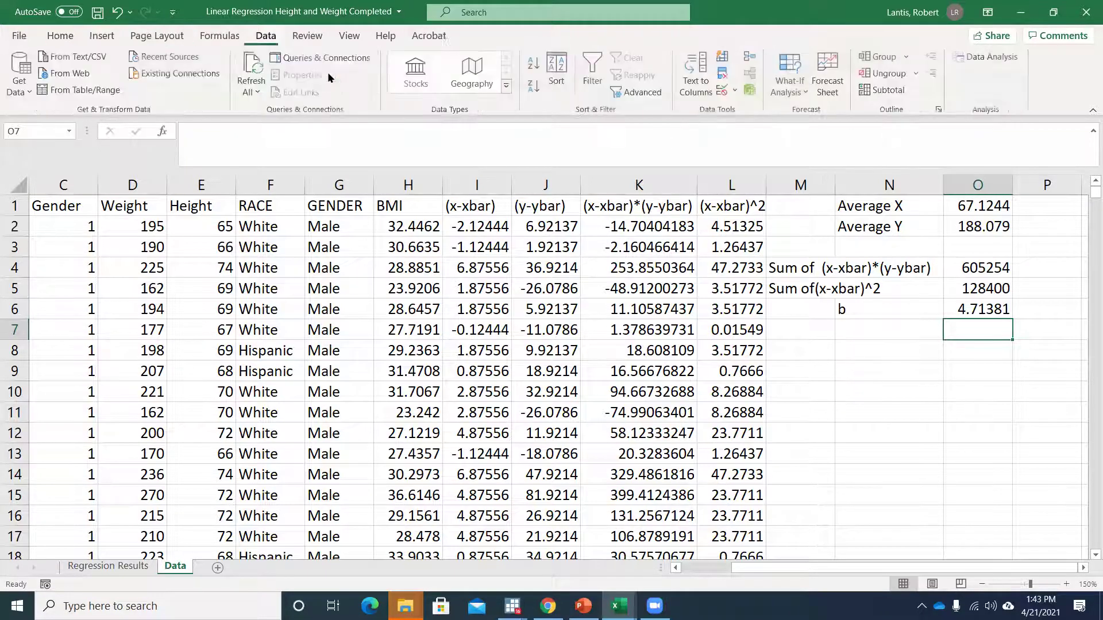
left_click(983, 57)
left_click(981, 219)
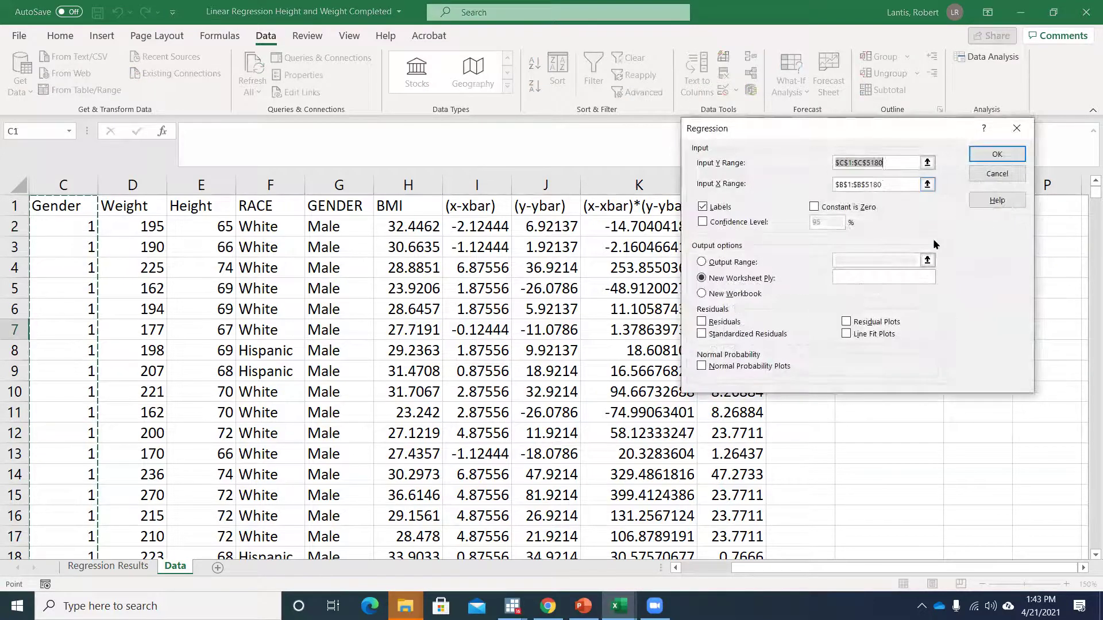
left_click(927, 163)
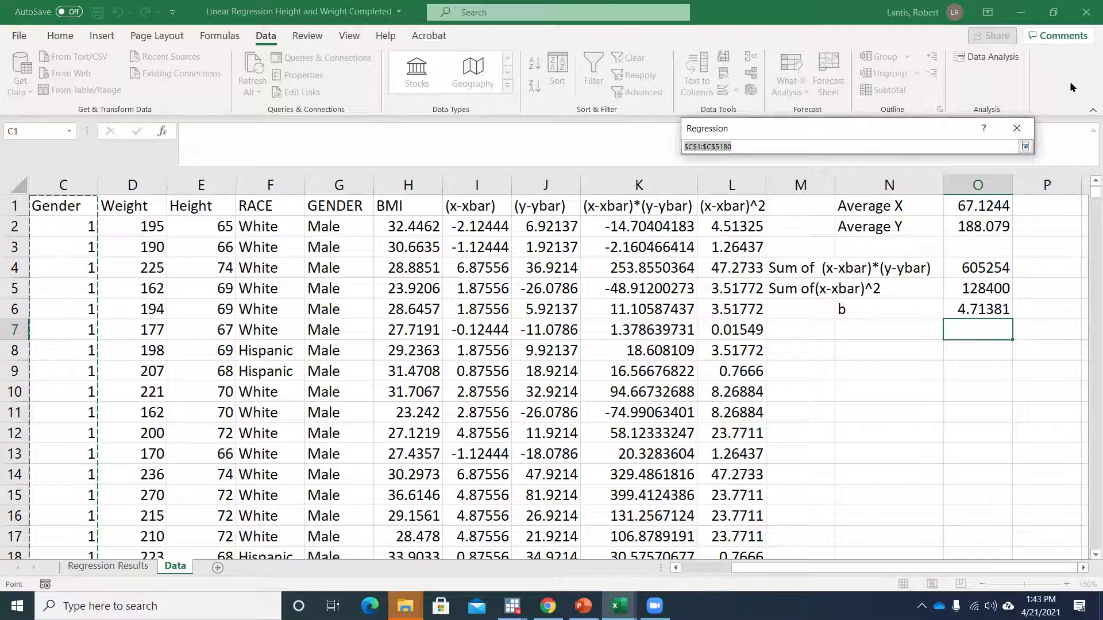
left_click(1024, 146)
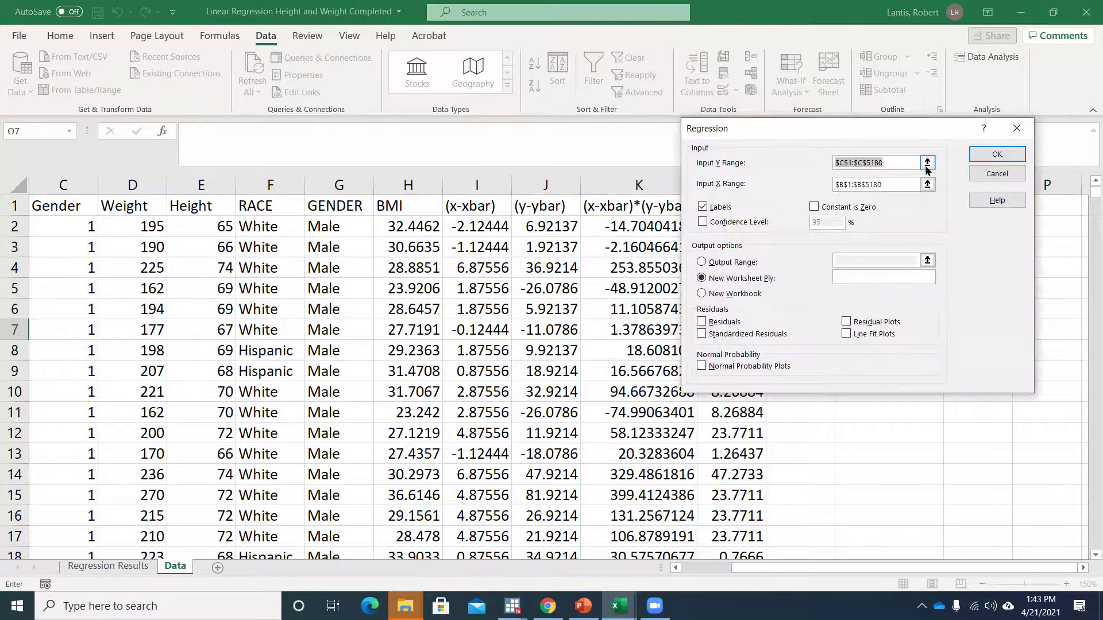
left_click(926, 164)
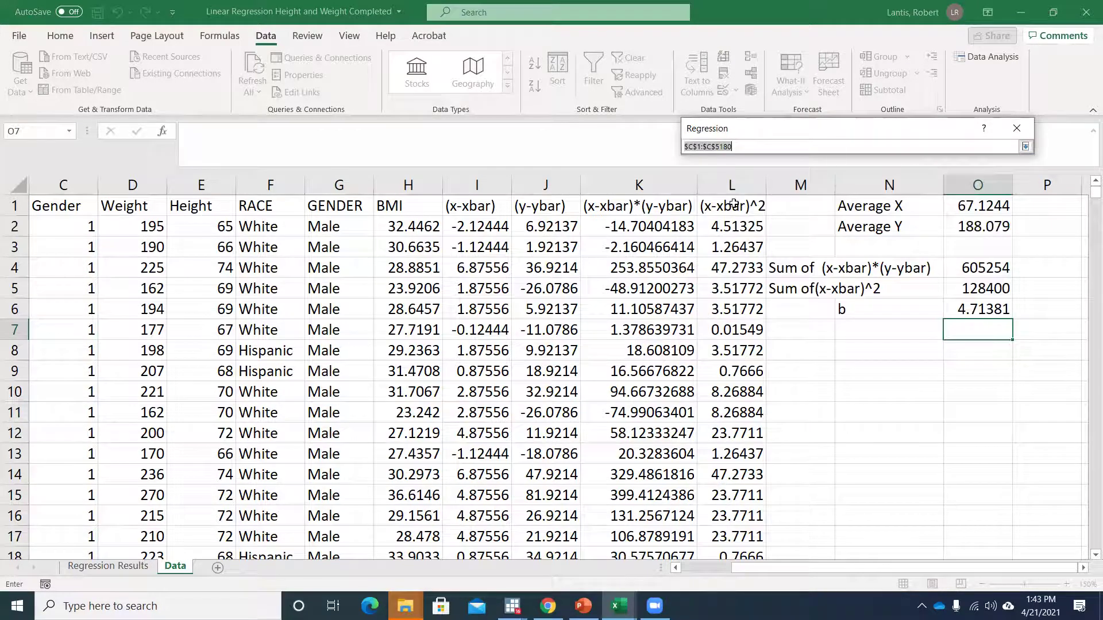
left_click(143, 208)
key("ctrl+shift+Down")
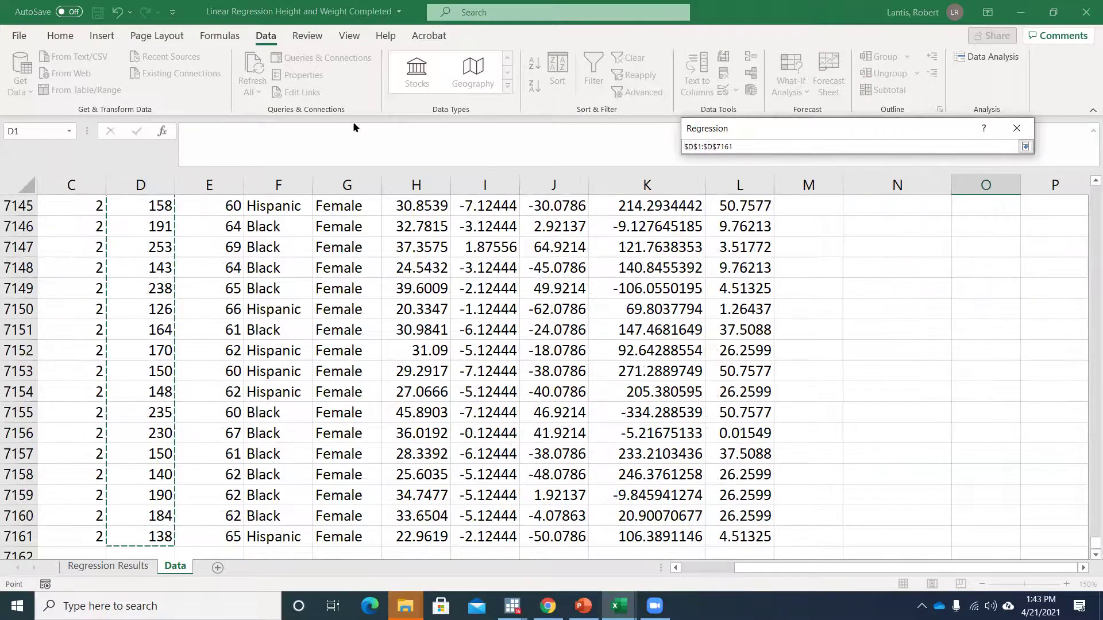
left_click(1025, 147)
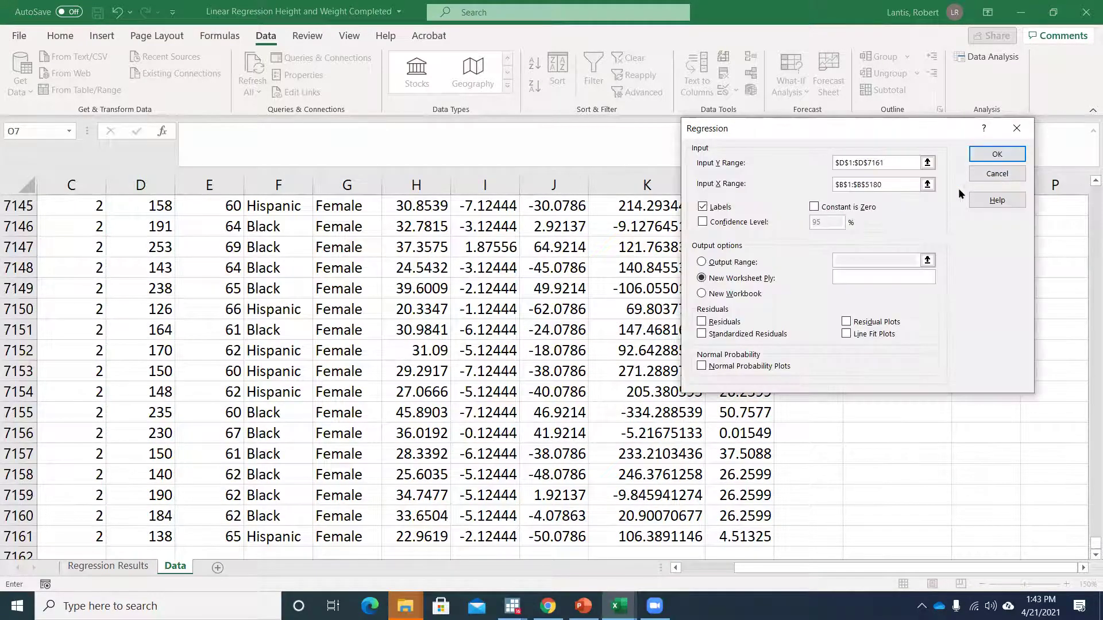
- Set the regression's X range to the Height column, $E$1:$E$7161, and run it
left_click(926, 184)
left_click(279, 205)
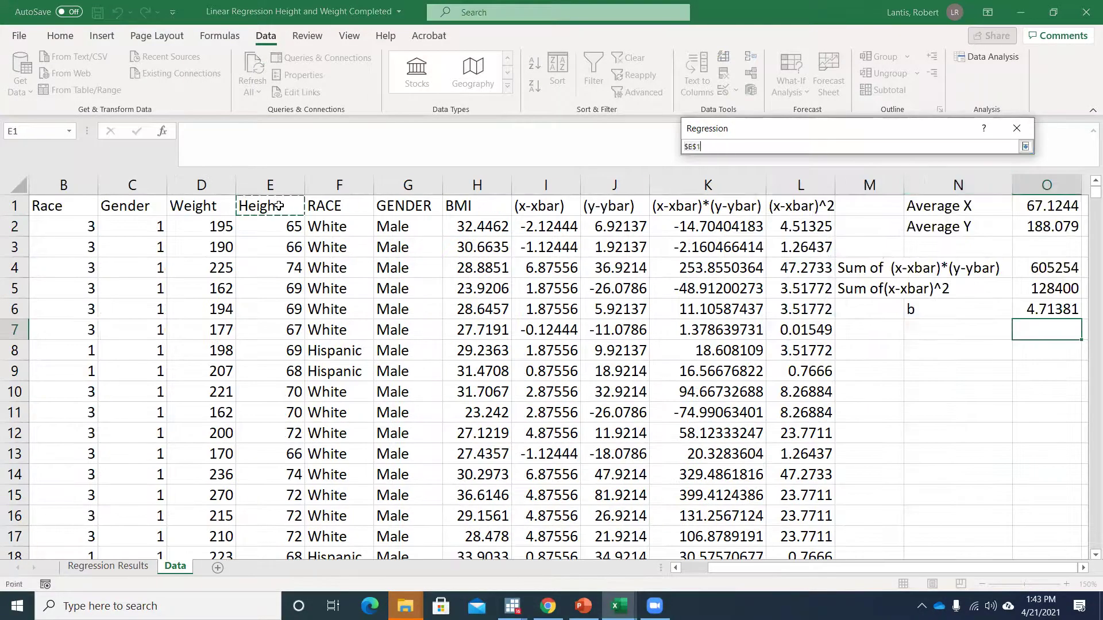
key("ctrl+shift+Down")
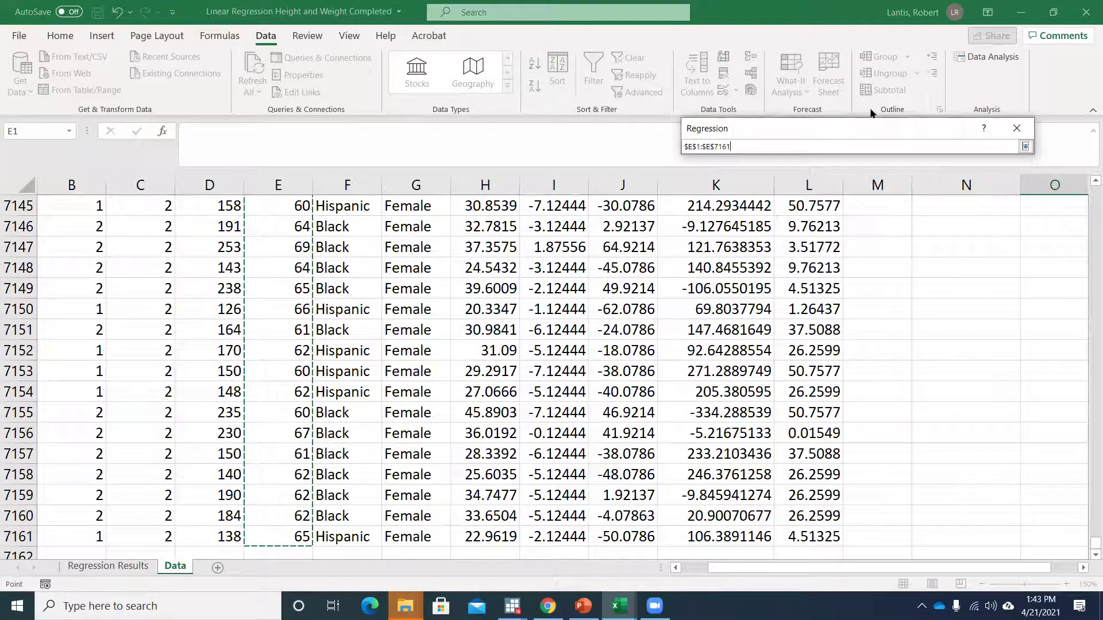
left_click(1025, 146)
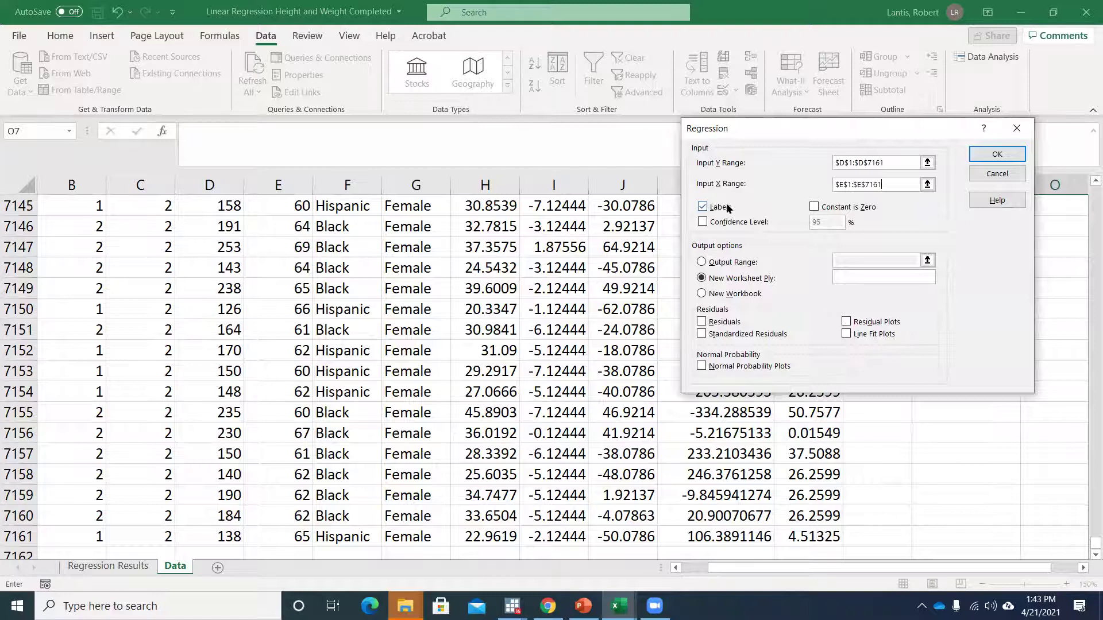
left_click(997, 153)
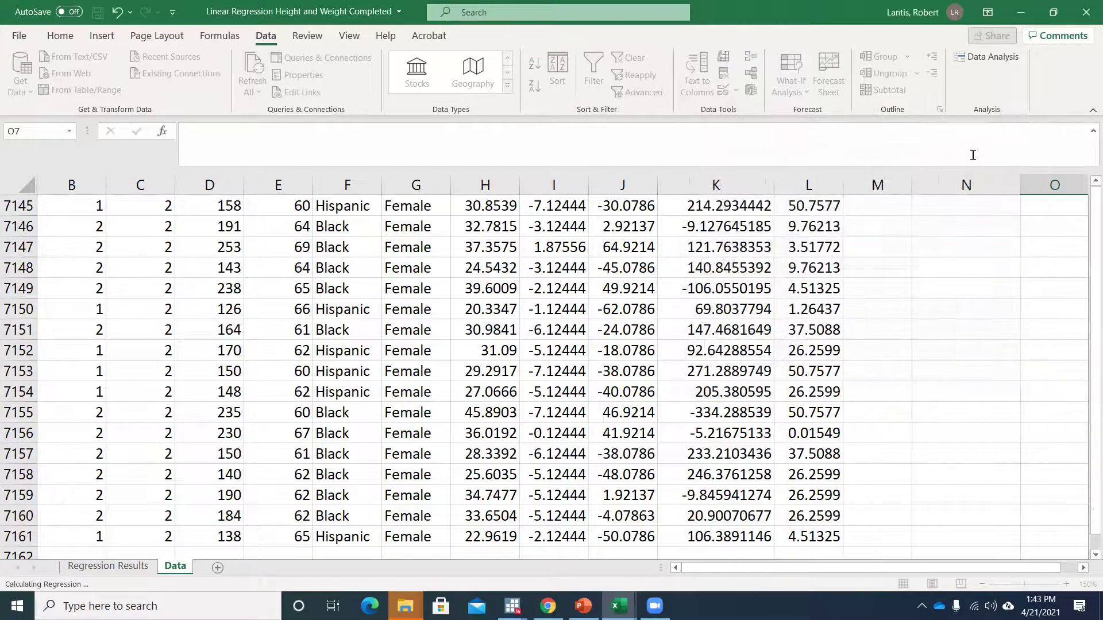
- Compare the Height coefficient in cell B18 of the new regression output with b in cell O6 of the Data sheet
left_click(89, 435)
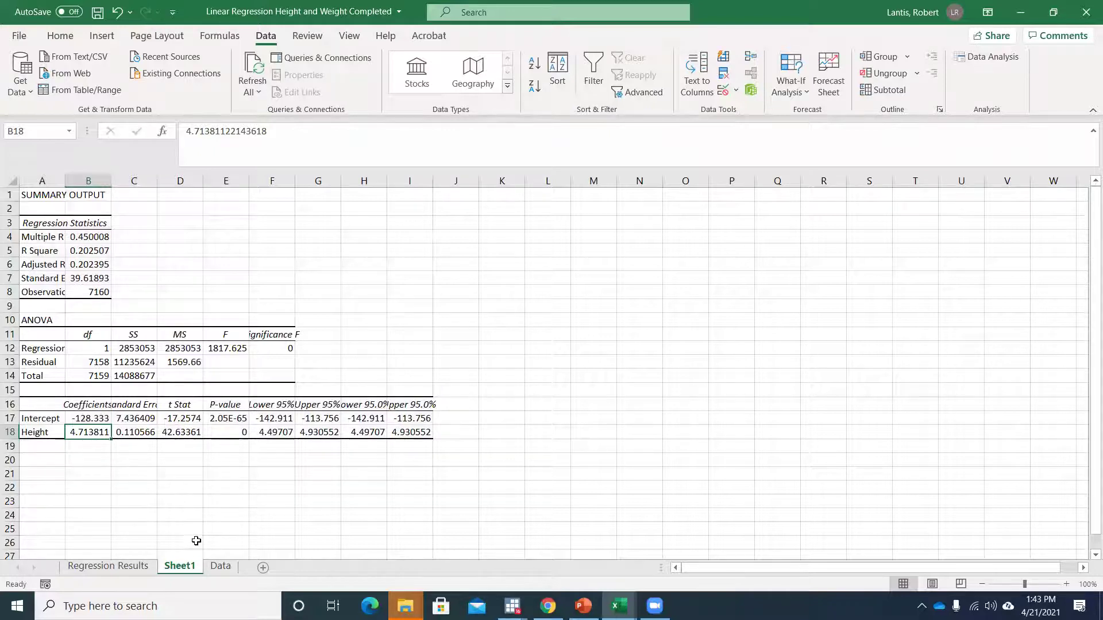
left_click(218, 567)
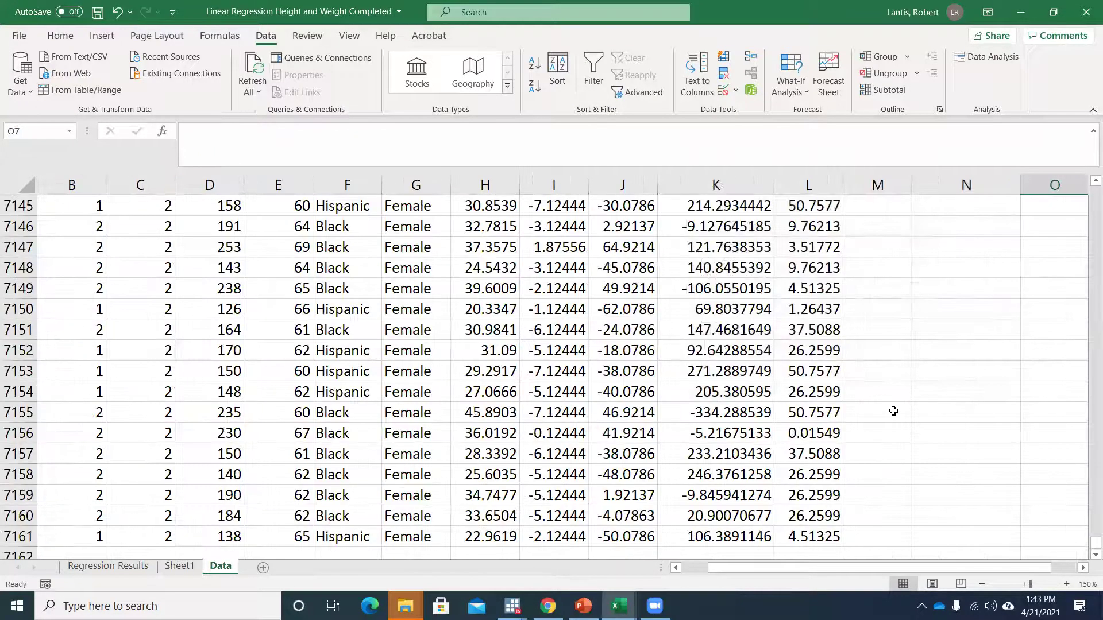
left_click(808, 496)
key("ctrl+shift+Up")
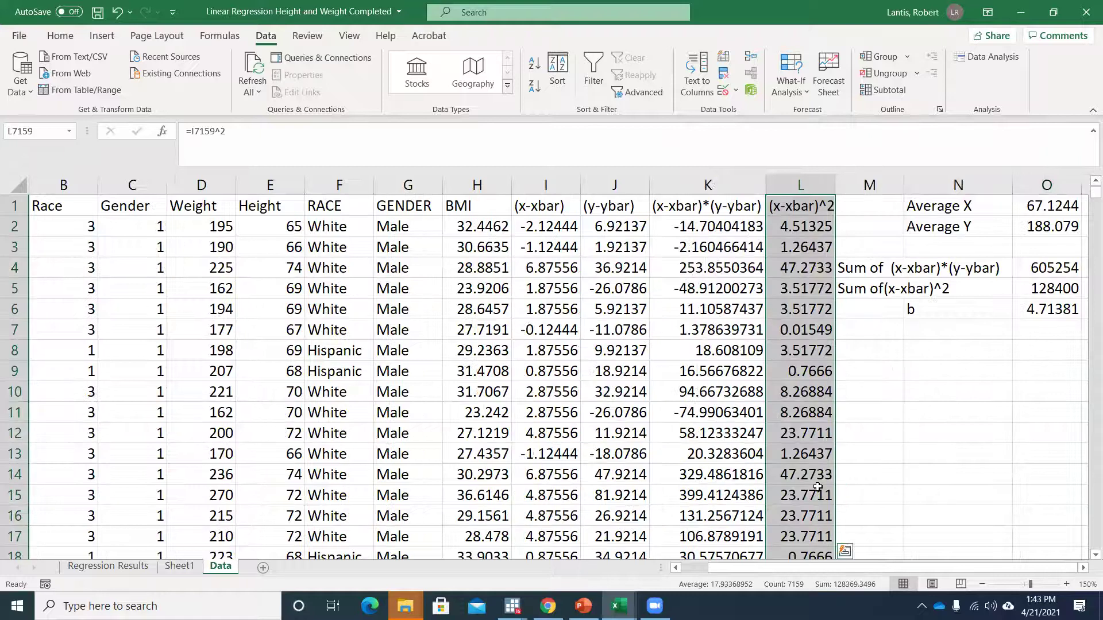
left_click(1027, 315)
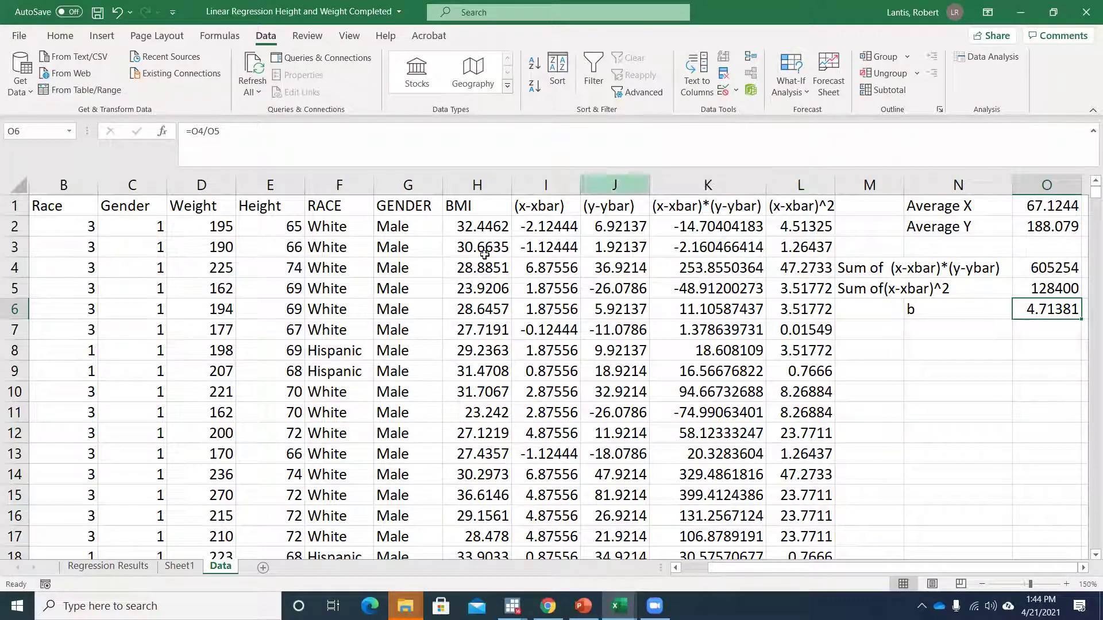
- Review the outputs on the Regression Results sheet and Sheet1 against the Data sheet, and return to the slope formula slide in PowerPoint
left_click(173, 566)
left_click(108, 566)
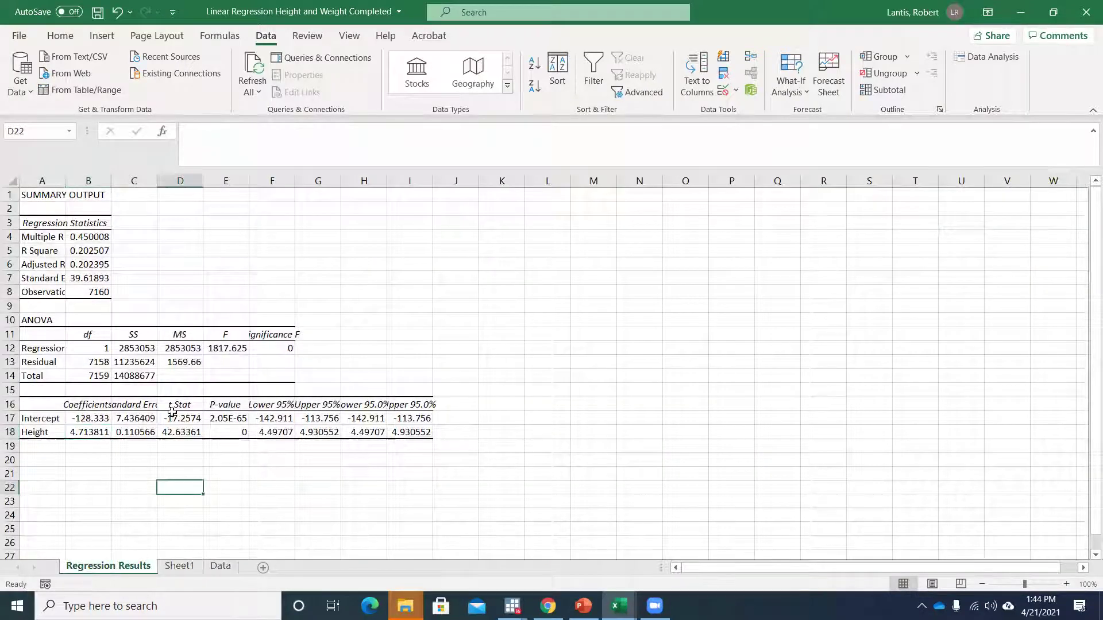
left_click(184, 571)
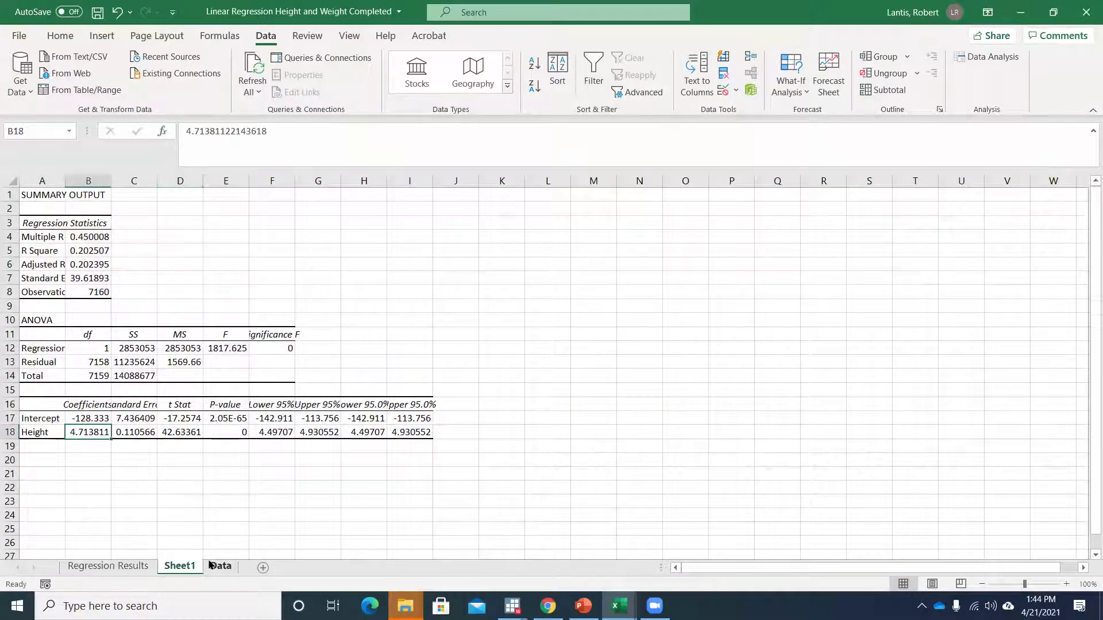
left_click(220, 566)
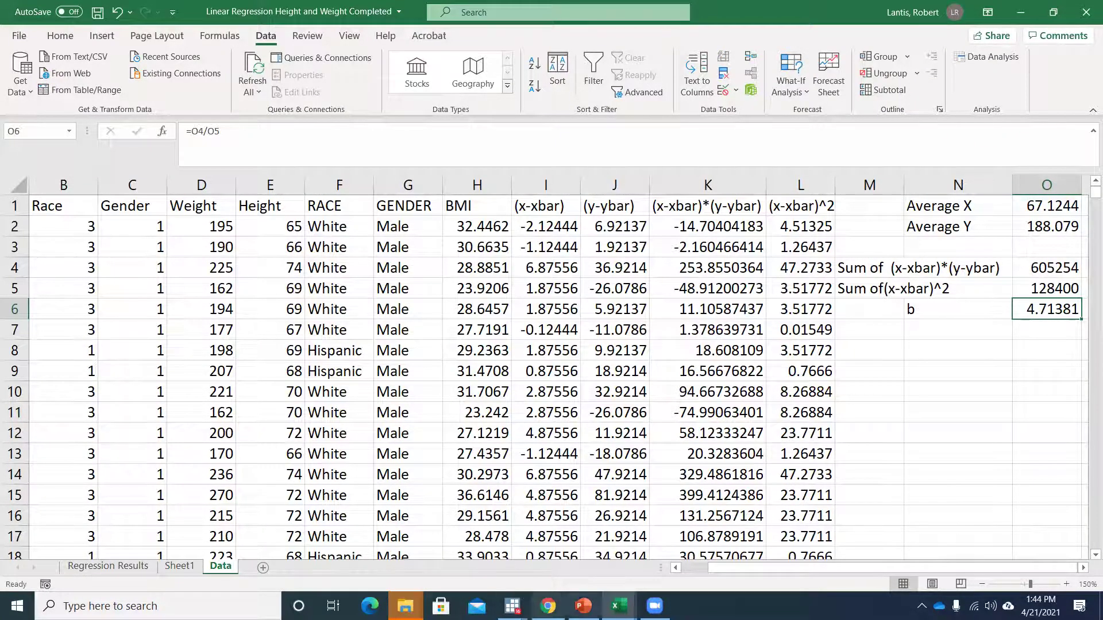
left_click(582, 603)
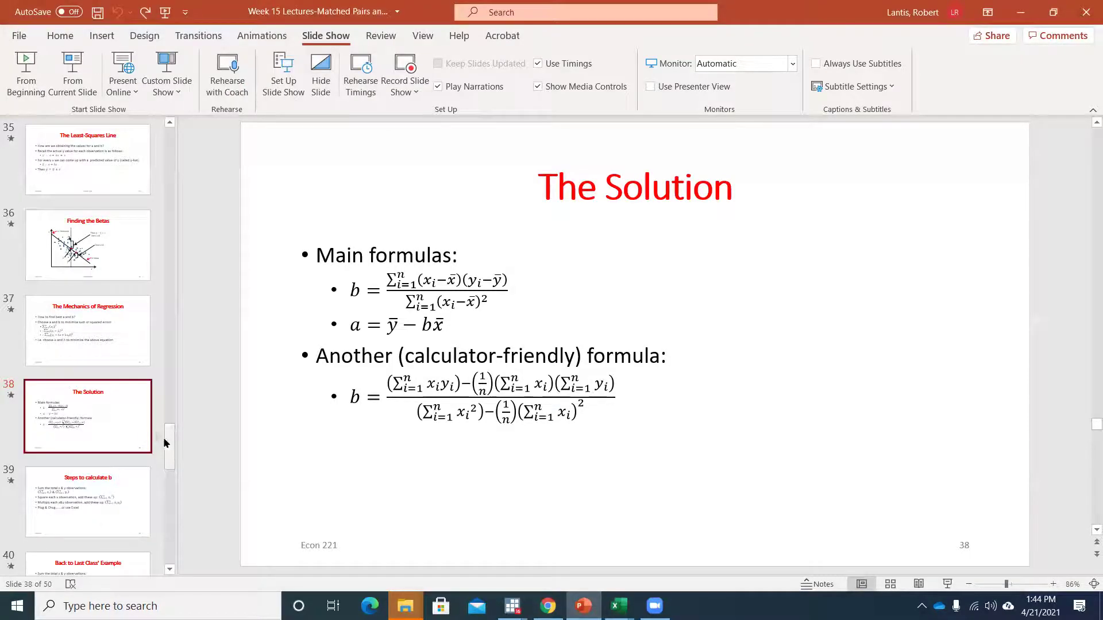
- Look through the slides from Back to Last Class' Example to Correlation is NOT Causation, and return to the Excel workbook
left_click_drag(168, 442, 168, 459)
left_click(87, 420)
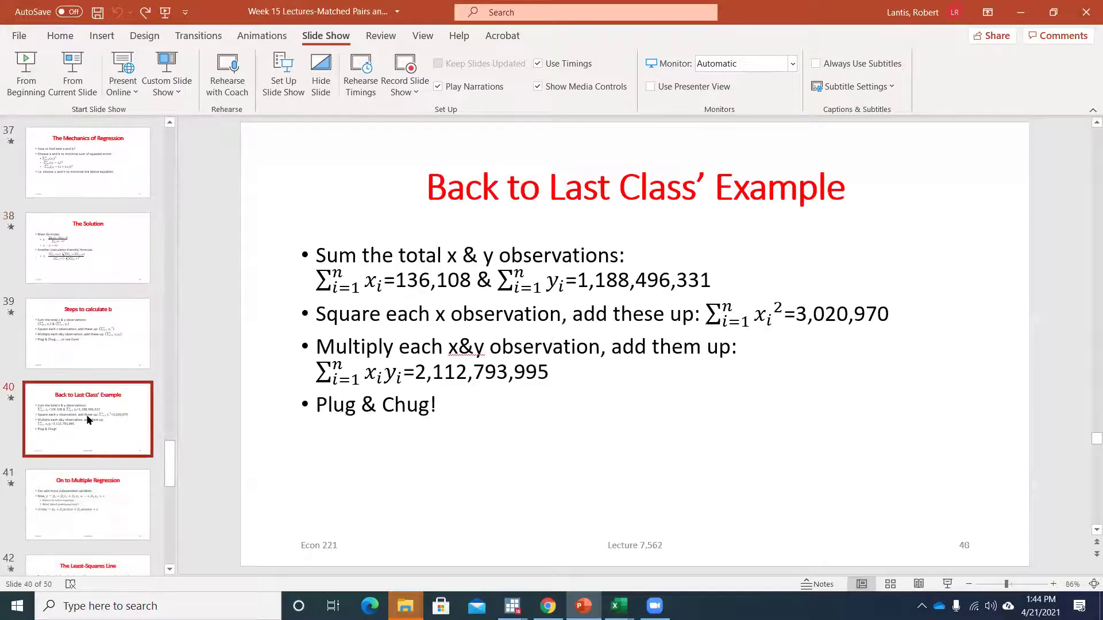
key("Down")
key("Down")
key("Up")
key("Down")
key("Down")
key("Down")
key("Down")
key("Down")
key("Down")
key("Down")
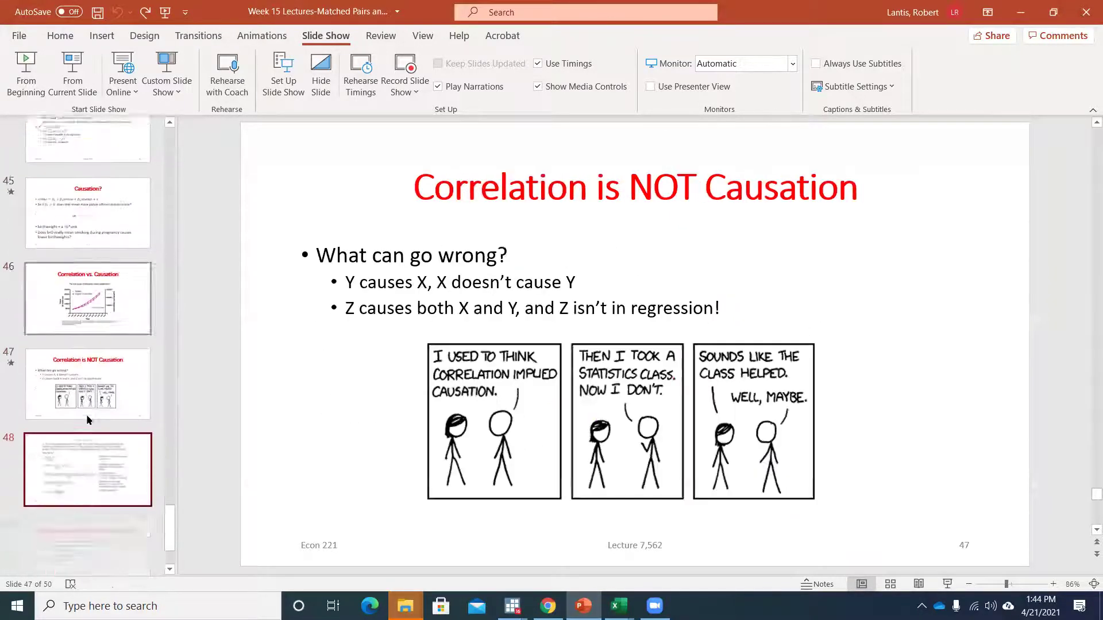
left_click(1020, 12)
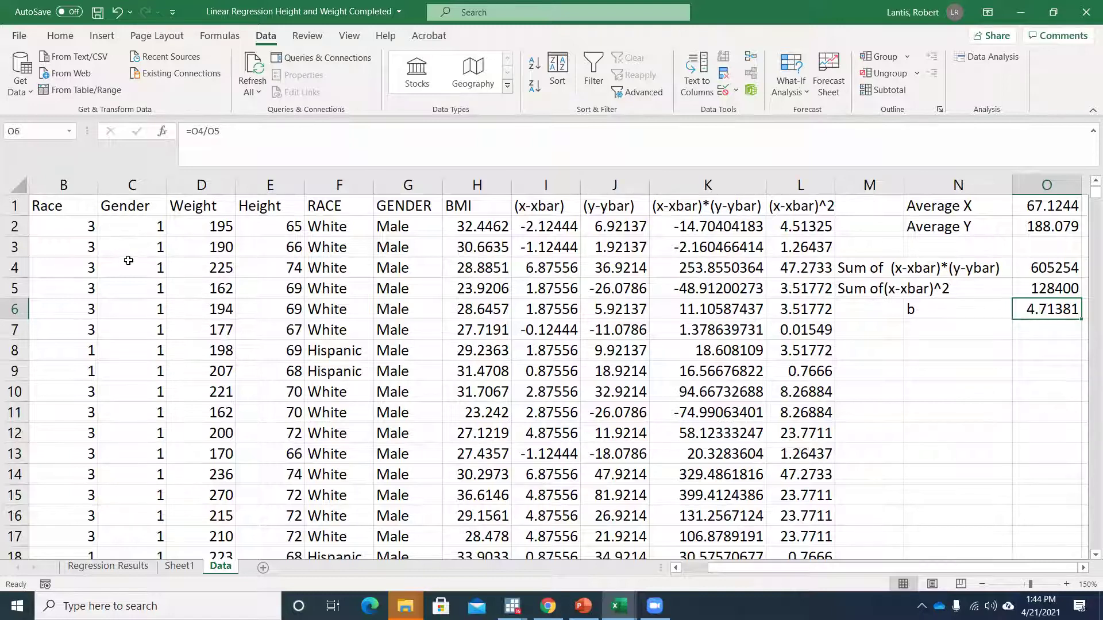
left_click(131, 226)
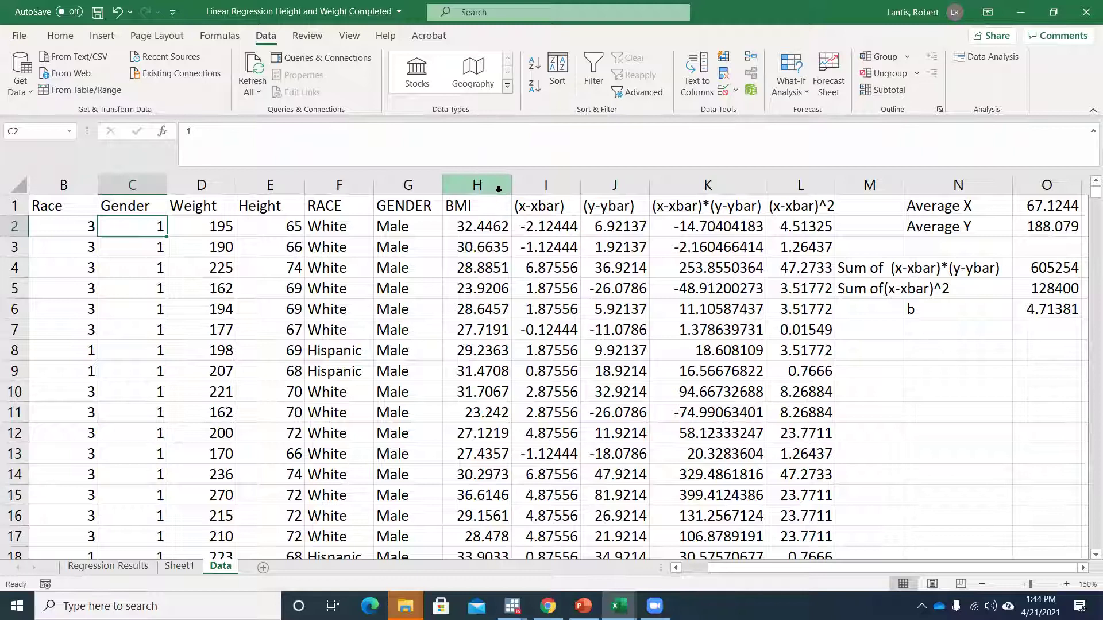
left_click(986, 61)
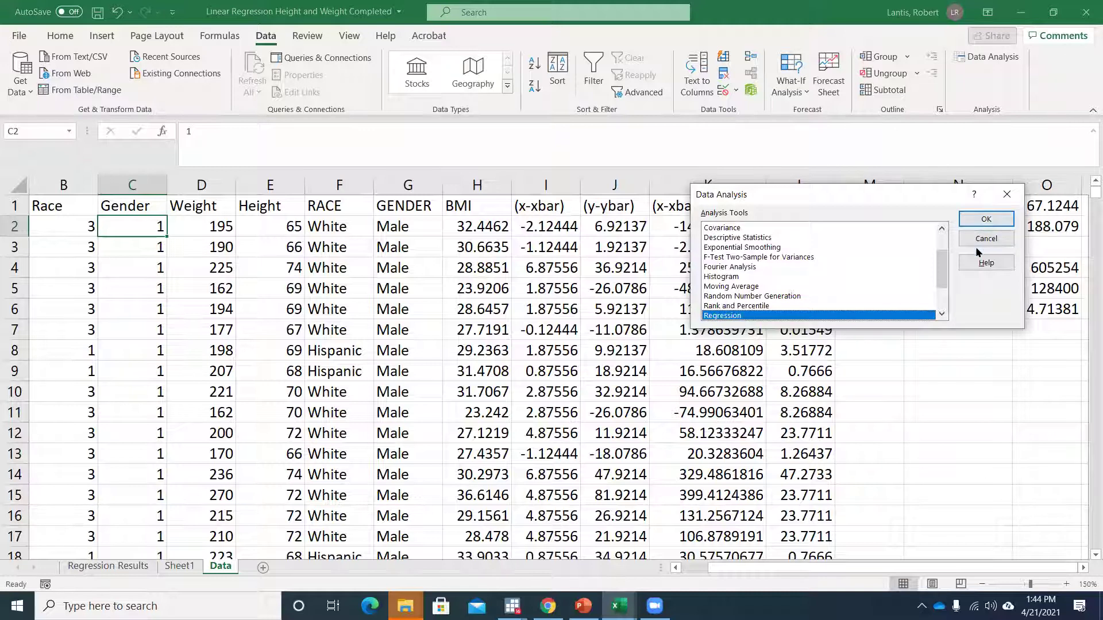
left_click(976, 241)
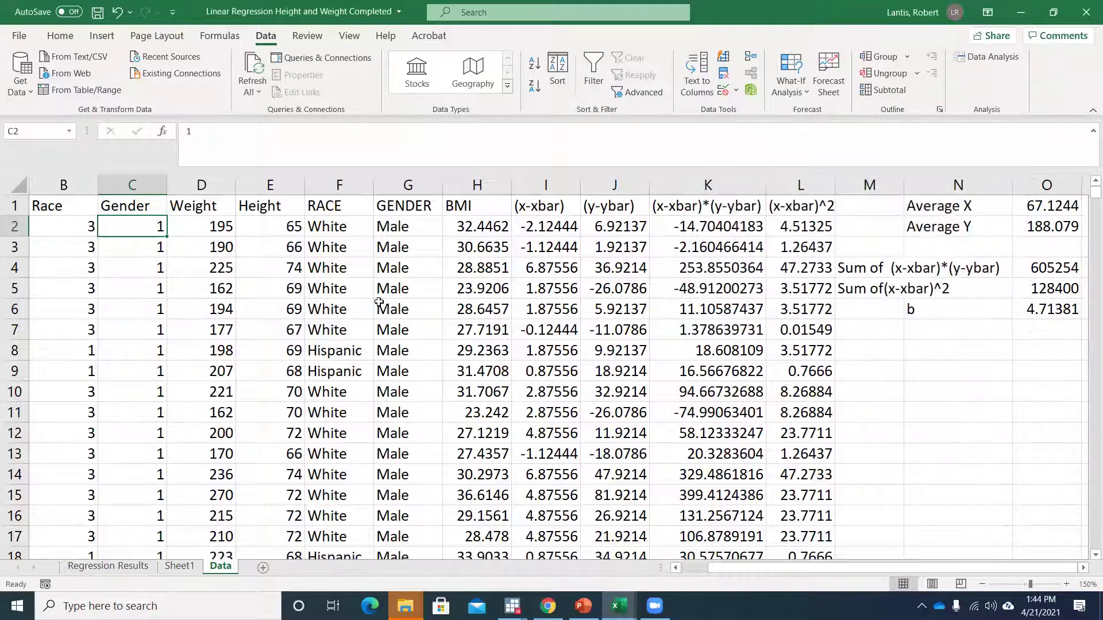
- Insert an empty column before Weight on the Data sheet and move the Gender column into it as column D
right_click(188, 189)
left_click(244, 313)
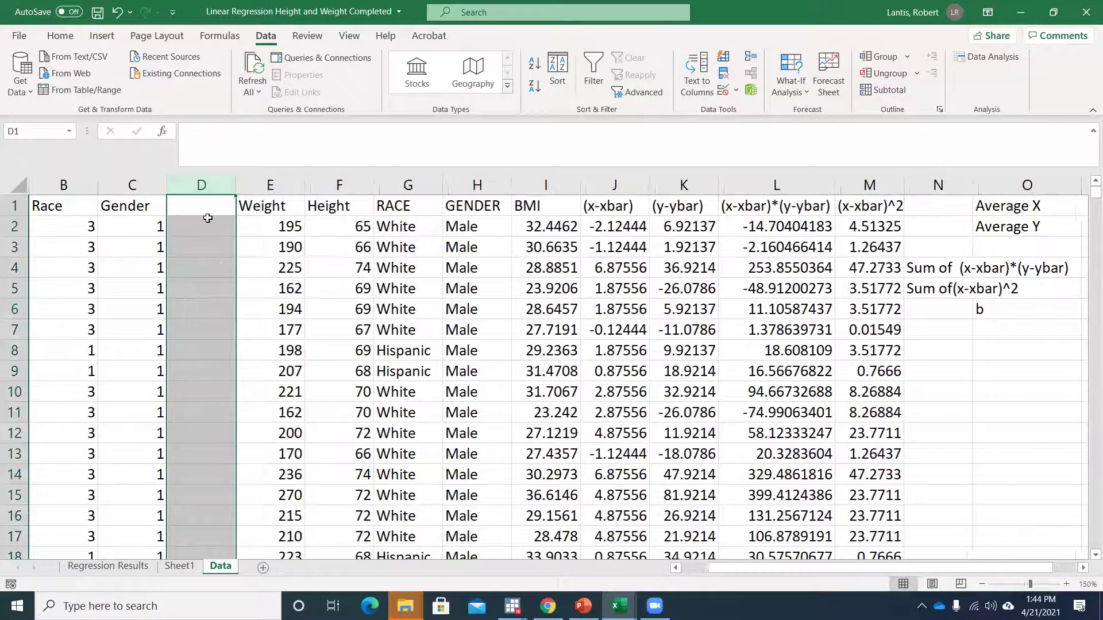
left_click(144, 181)
left_click_drag(165, 182, 235, 182)
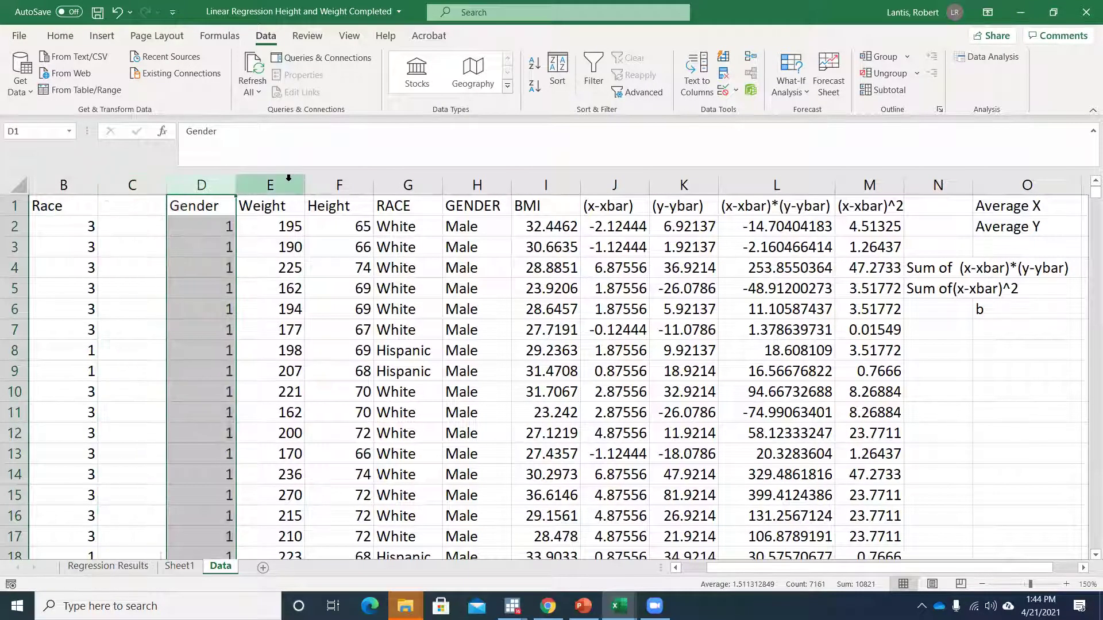
- Move the Weight column into empty column C and delete the empty column E, leaving Gender and Height adjacent
left_click(288, 178)
left_click_drag(237, 207, 144, 208)
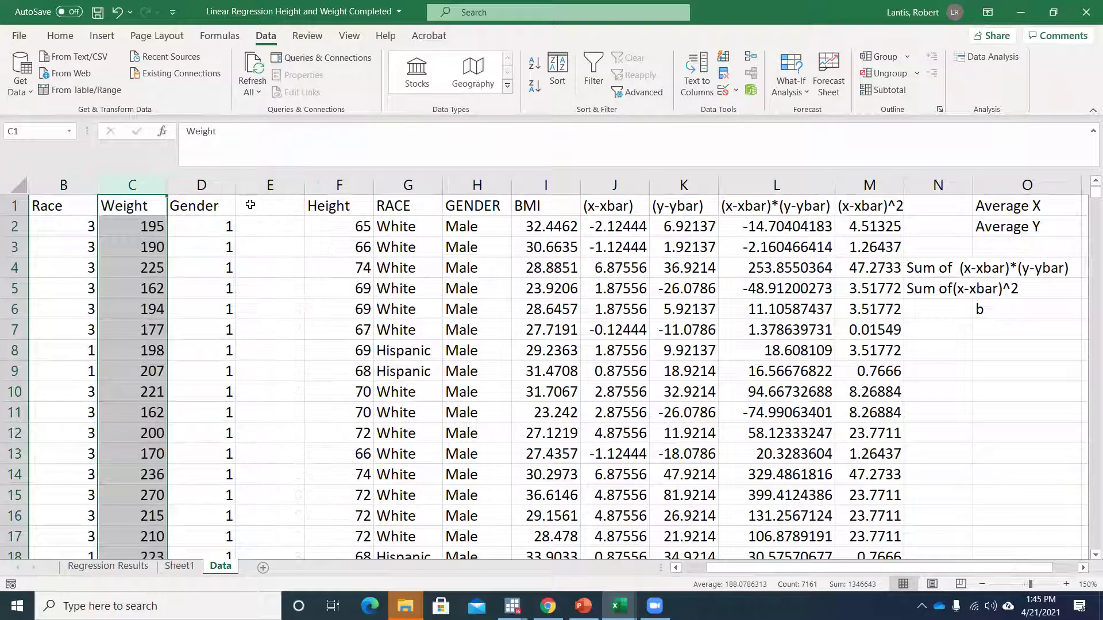
left_click(269, 185)
right_click(264, 186)
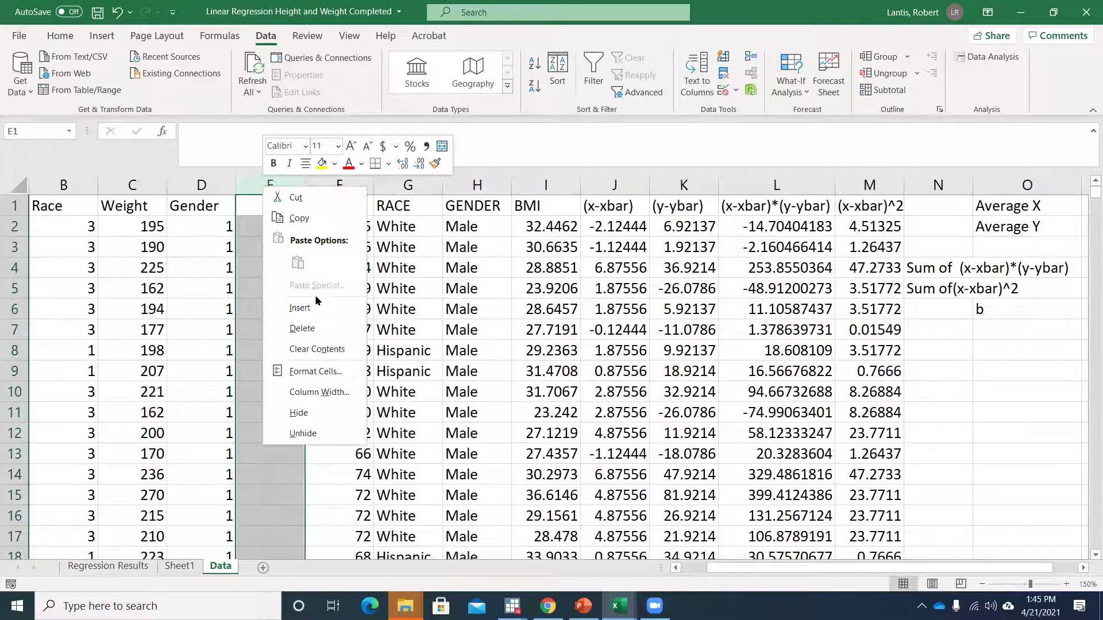
left_click(303, 328)
- Start a Regression analysis and set its Y range to the relocated Weight column, $C$1:$C$7161
left_click(992, 57)
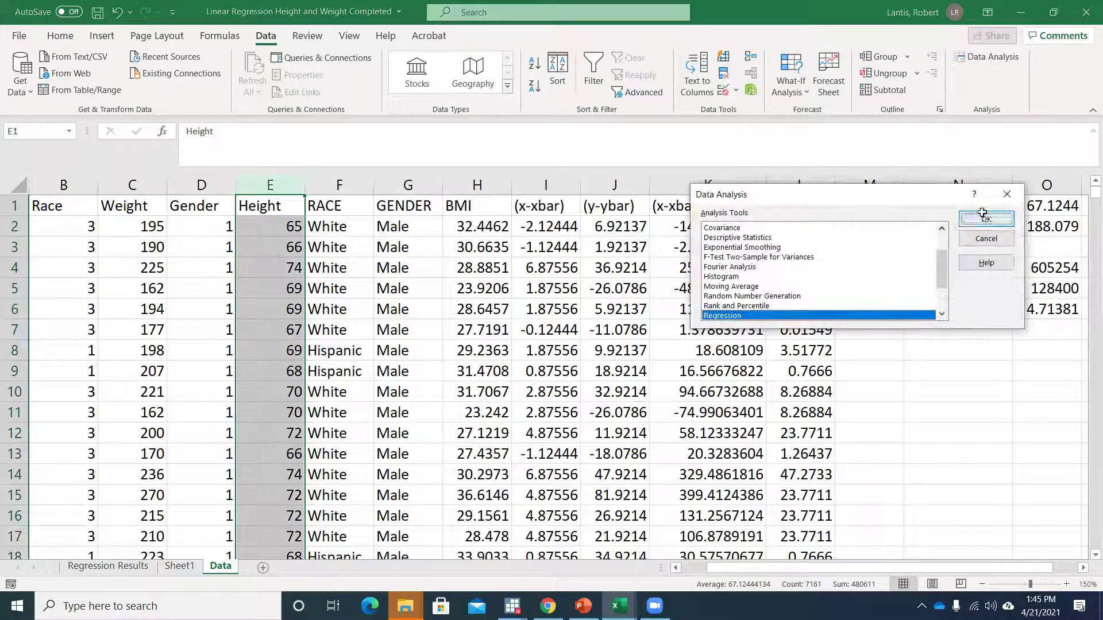
left_click(984, 217)
left_click(932, 161)
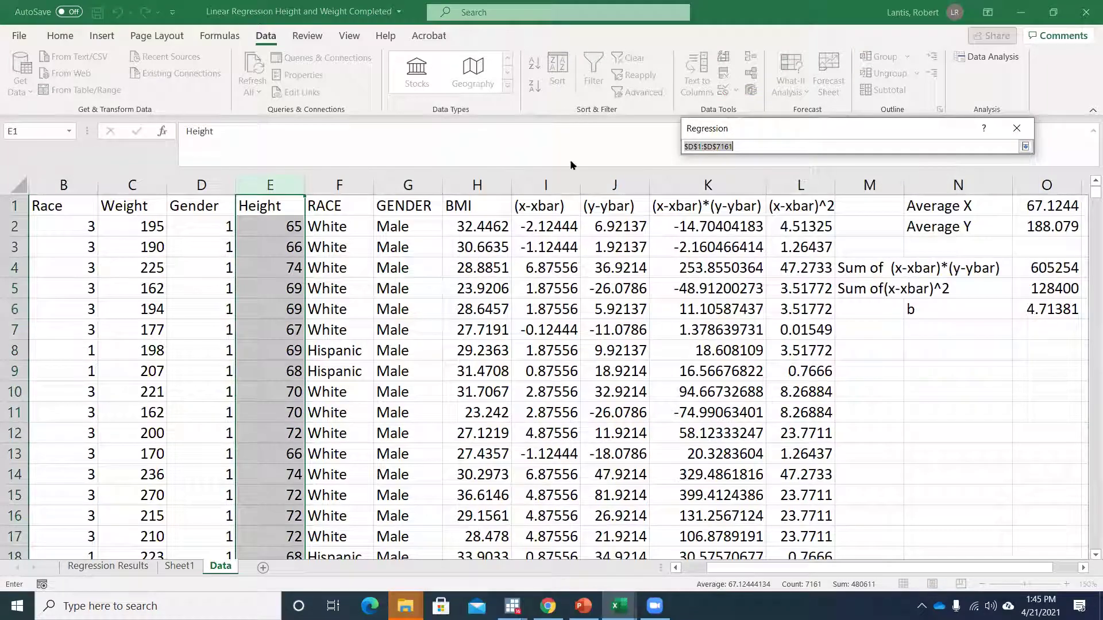
left_click(148, 209)
key("ctrl+shift+Down")
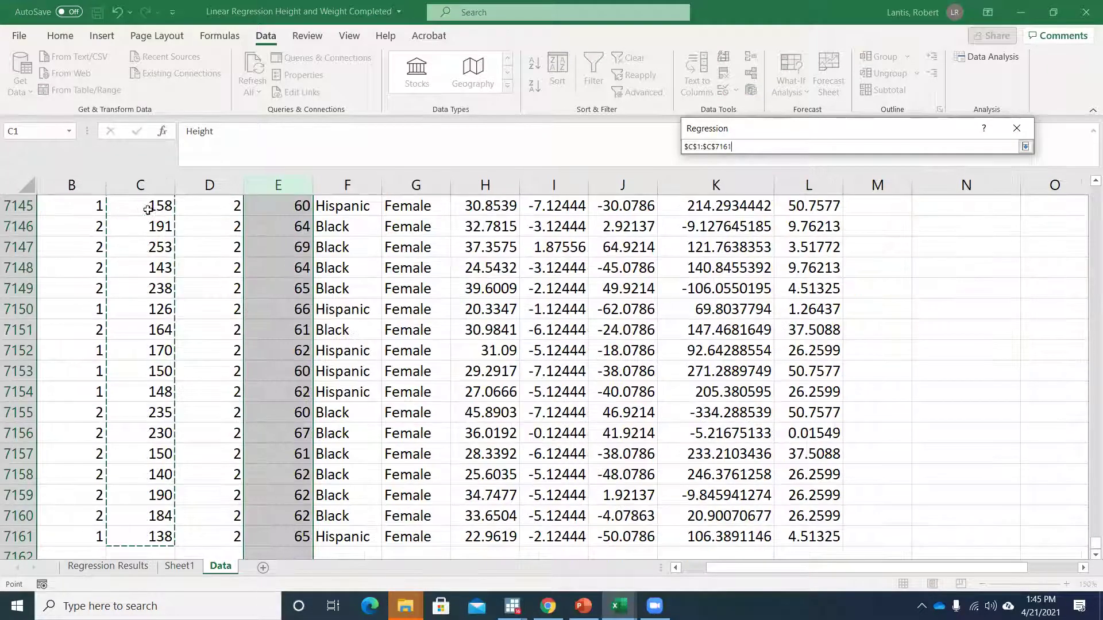
left_click(1025, 146)
- Set the regression's X range to the Gender and Height columns, $D$1:$E$7161, run it, and select the Height label in the output
left_click(927, 184)
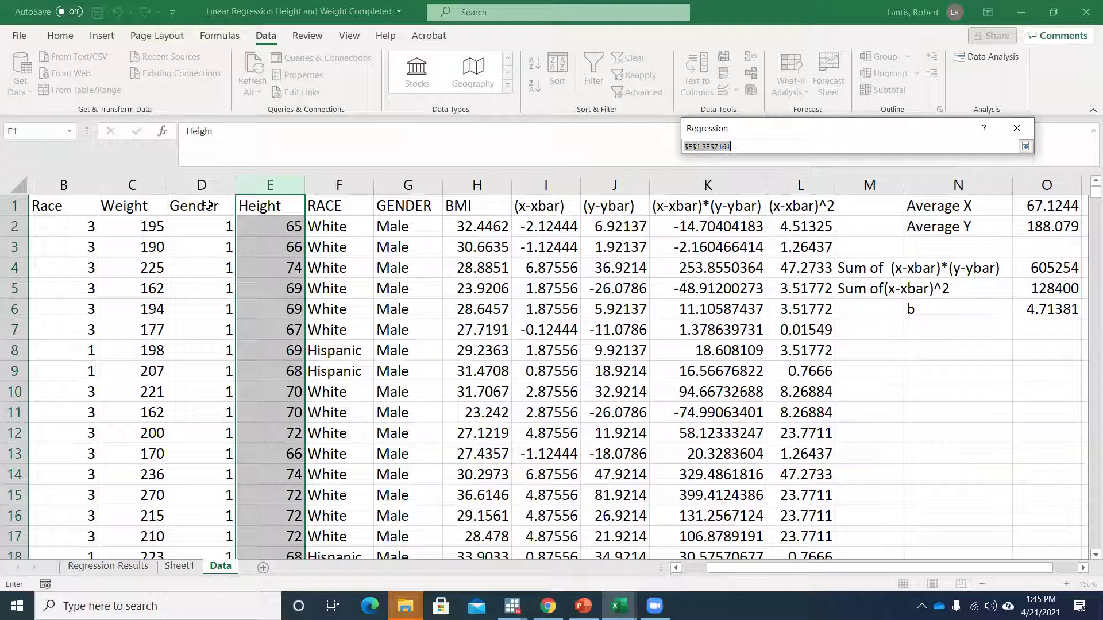
left_click_drag(207, 205, 238, 205)
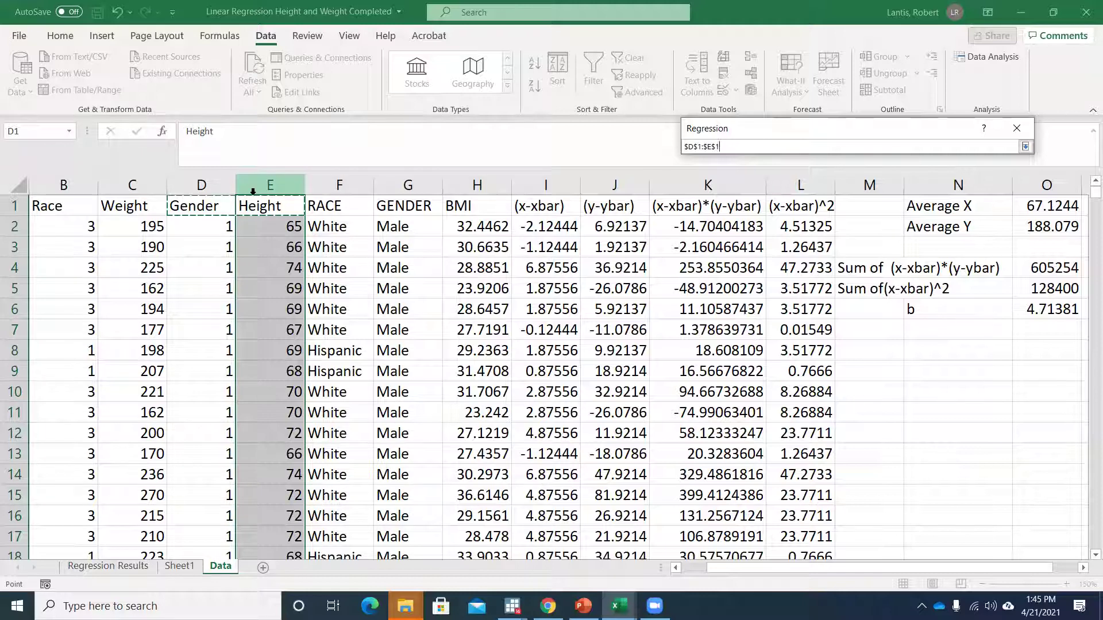
key("ctrl+shift+Down")
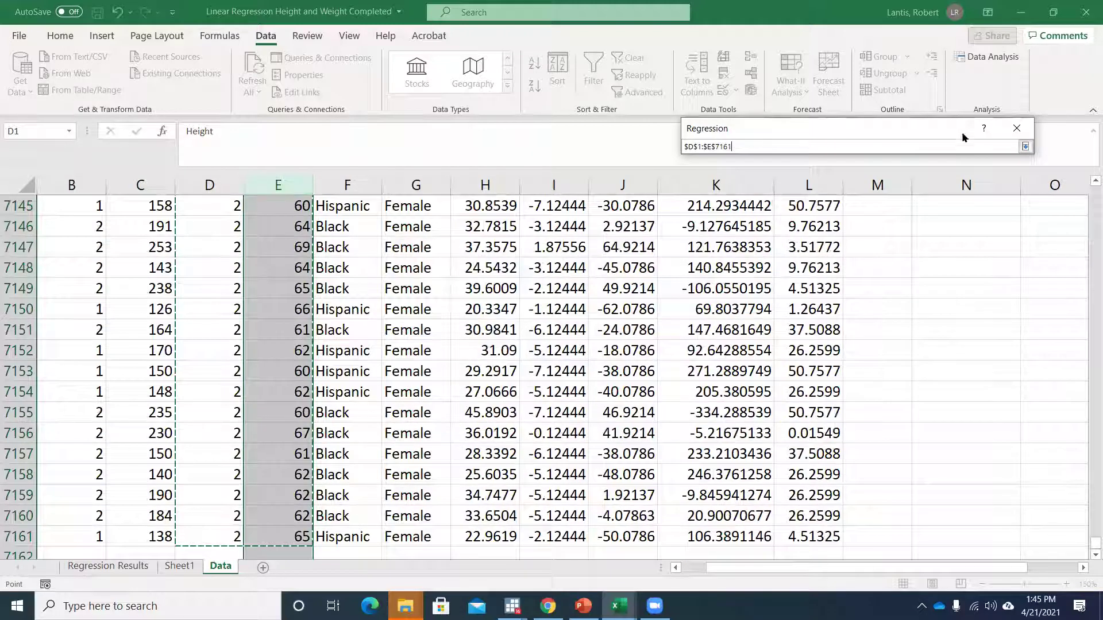
left_click(1025, 146)
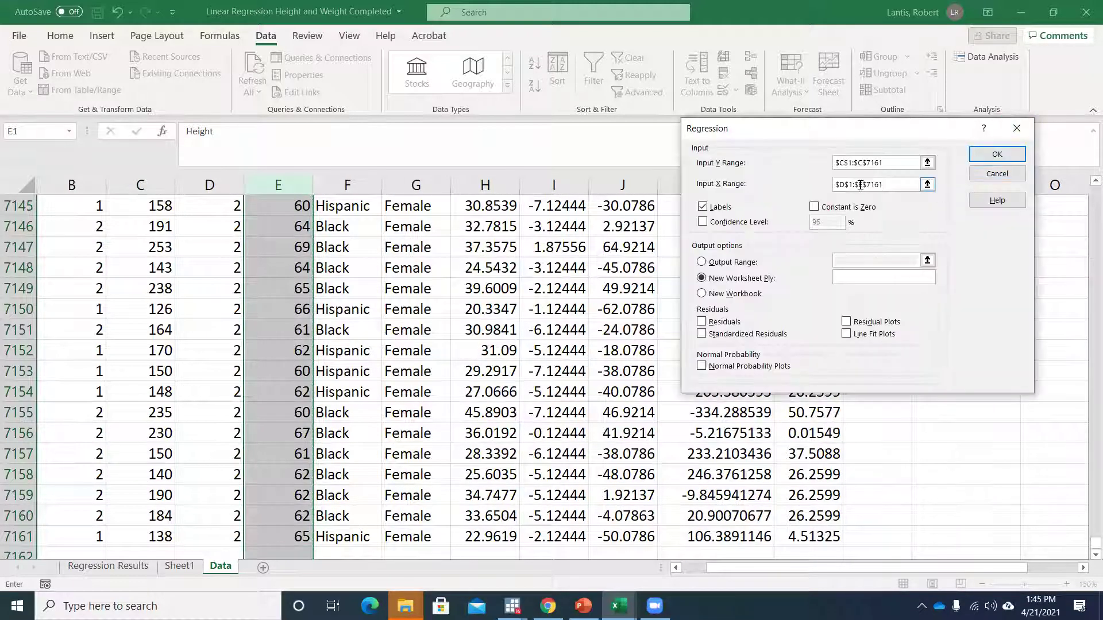
left_click(986, 154)
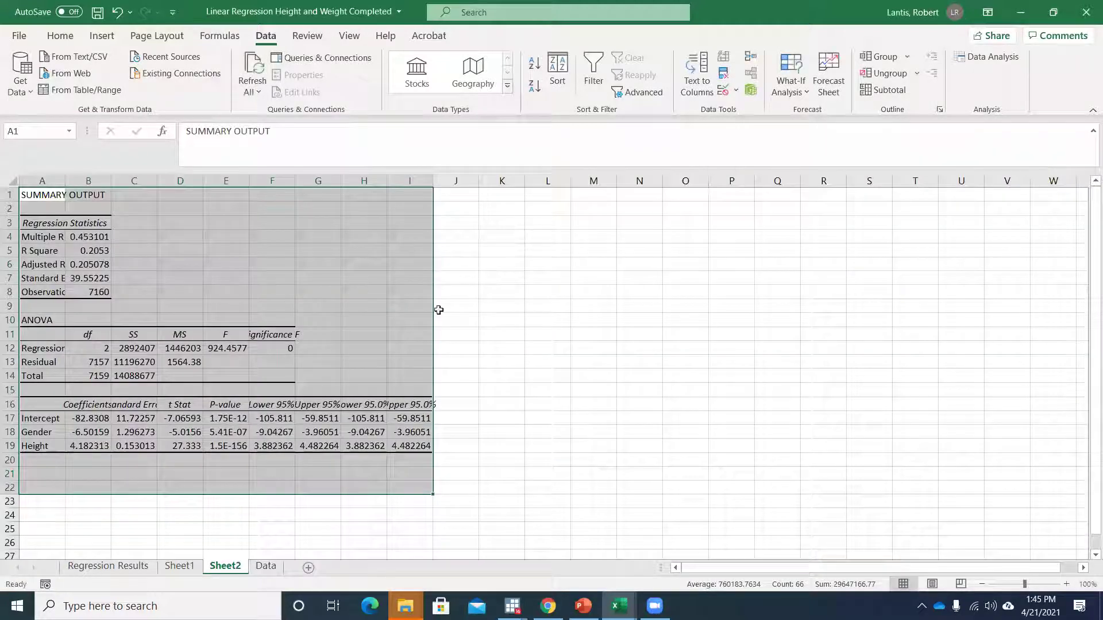
left_click(59, 447)
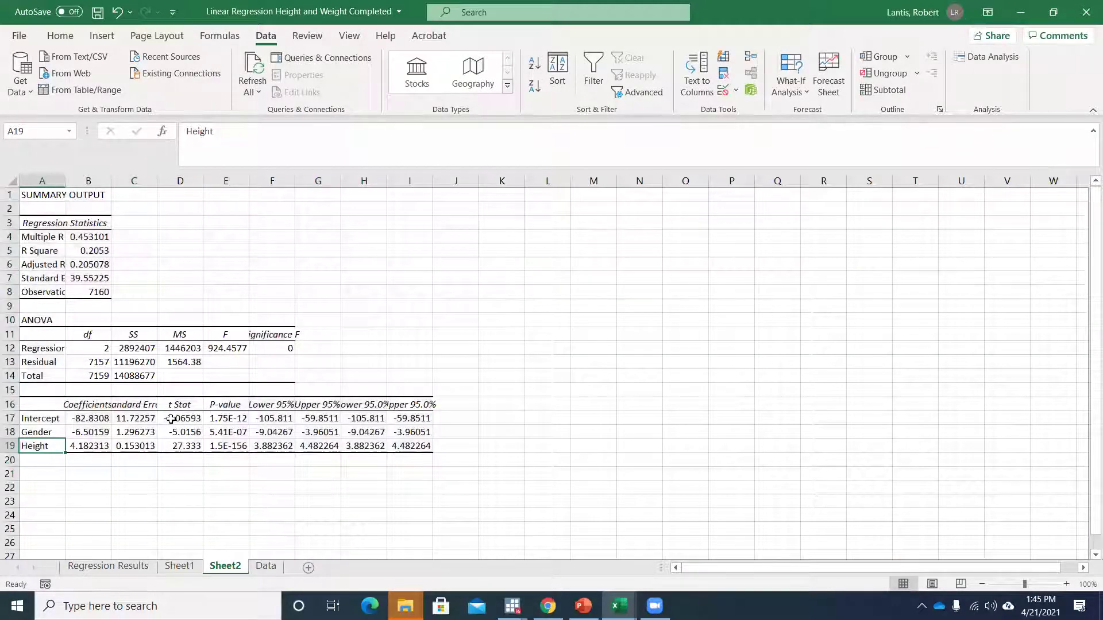